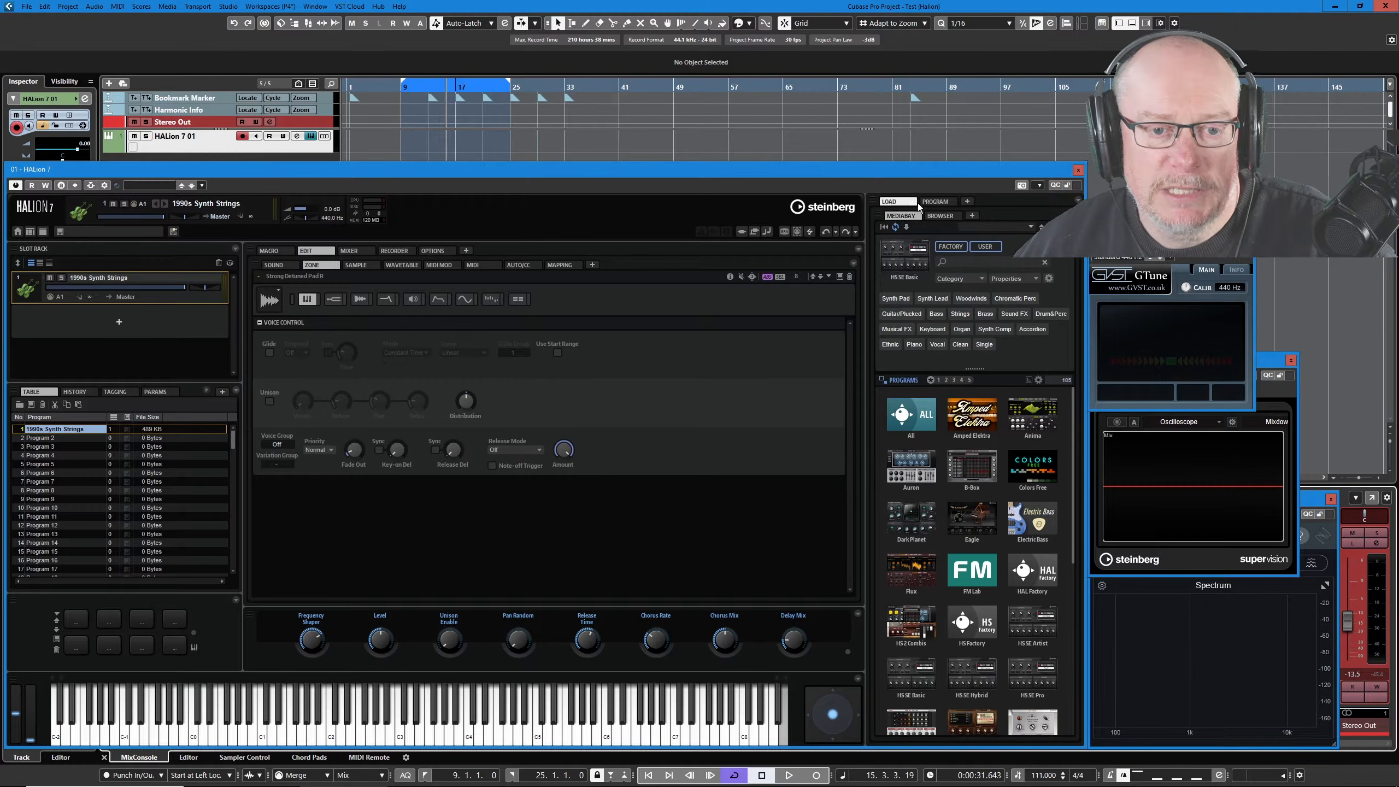
# Widen the MediaBay load view and filter its programs to the Synth Comp category.
pyautogui.click(935, 201)
pyautogui.click(896, 202)
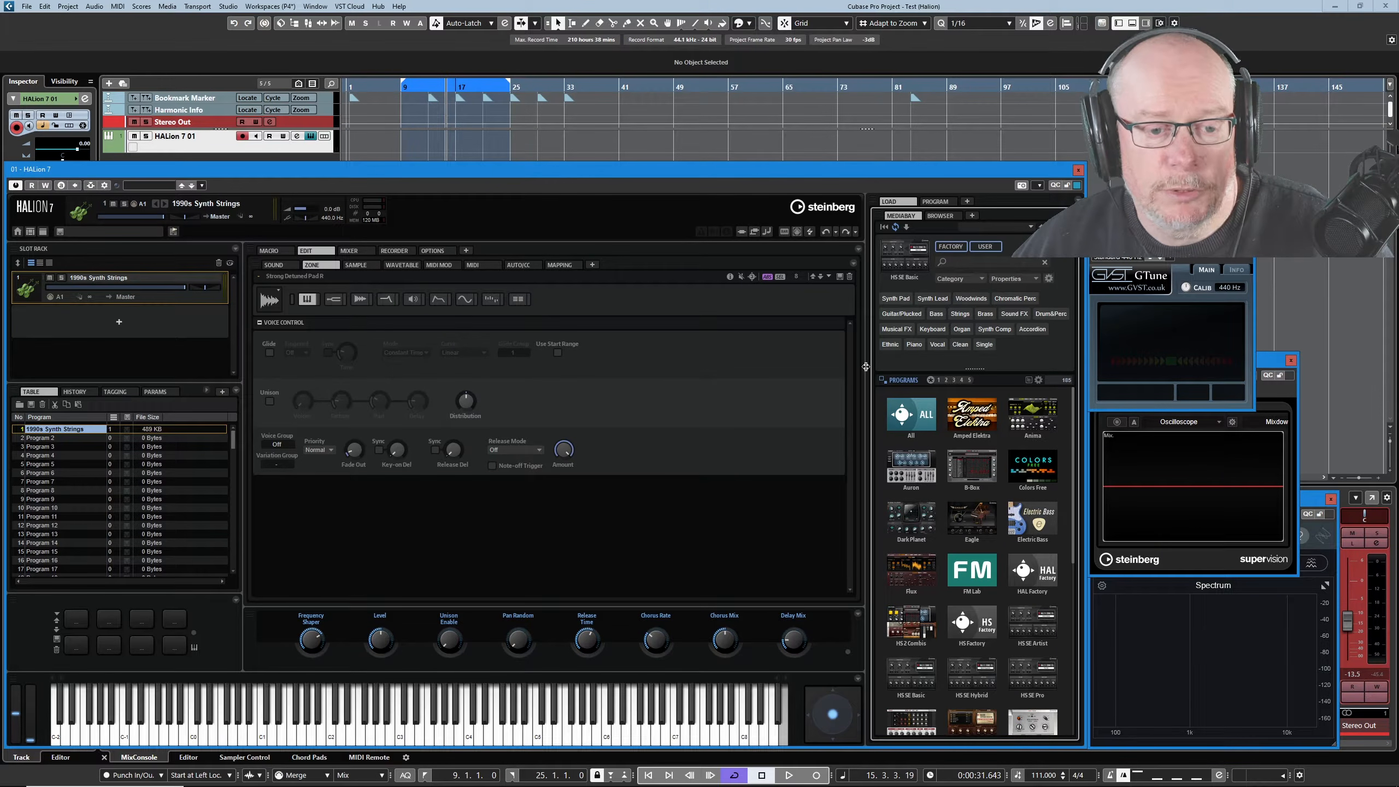
pyautogui.moveTo(866, 367); pyautogui.dragTo(735, 390)
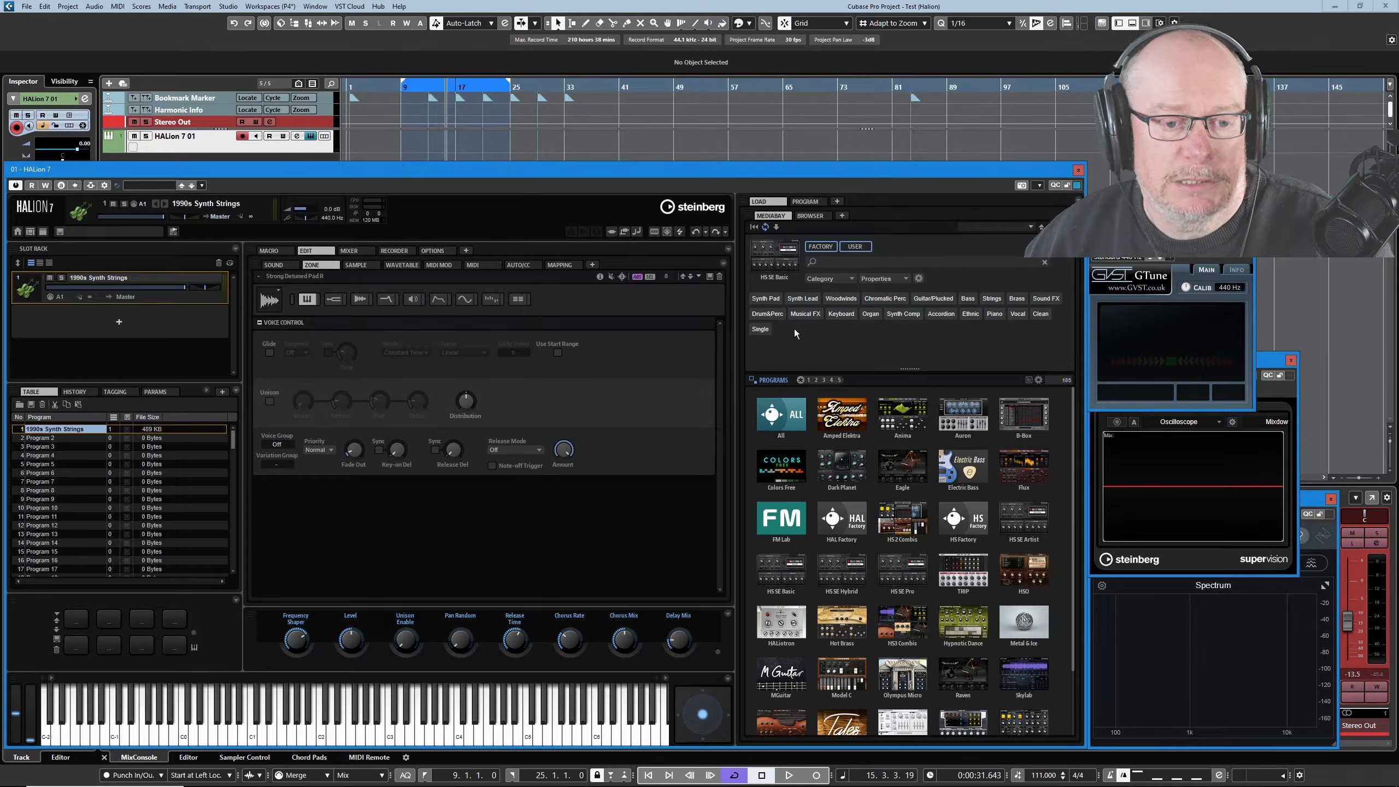
pyautogui.click(902, 314)
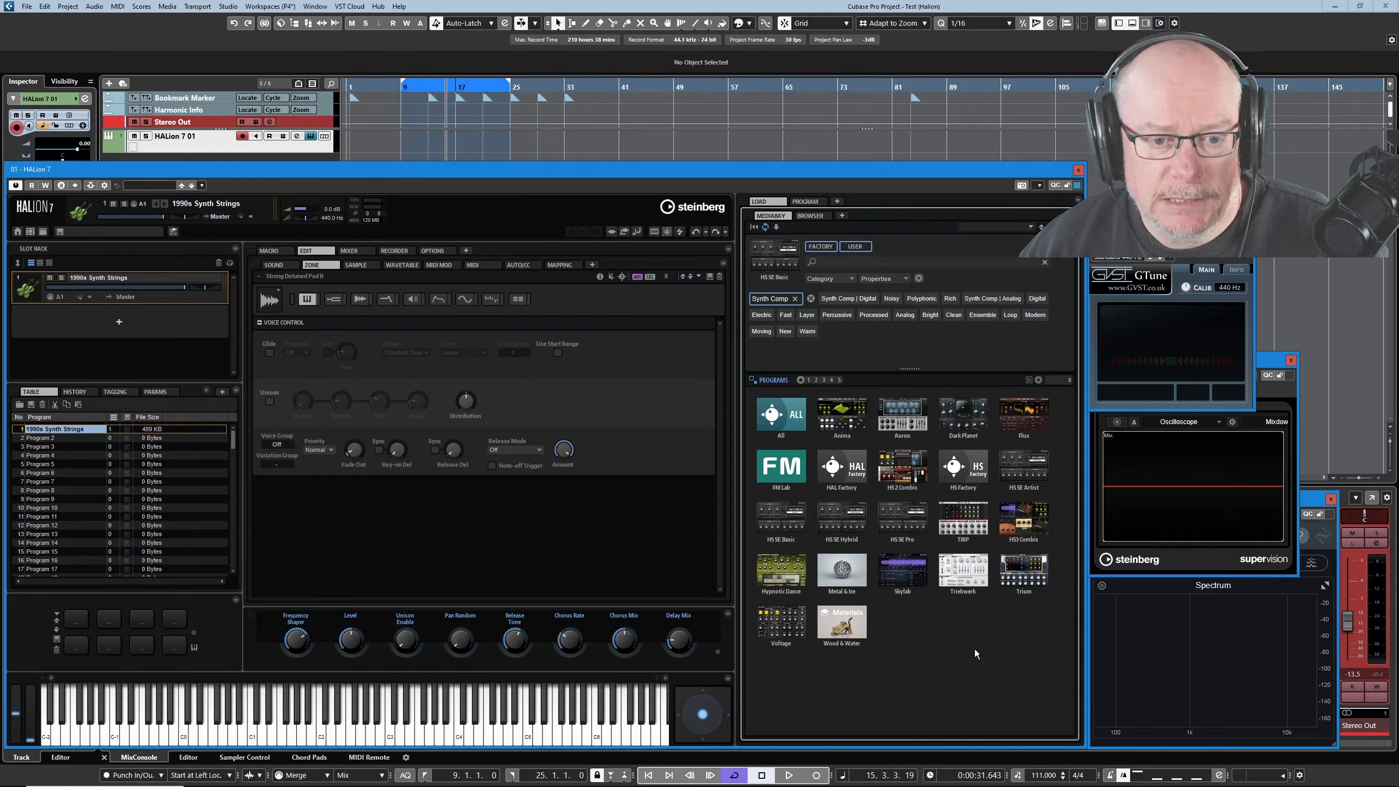
# Add Arpeggio as a property filter in the enlarged Edit Properties dialog and confirm.
pyautogui.click(905, 279)
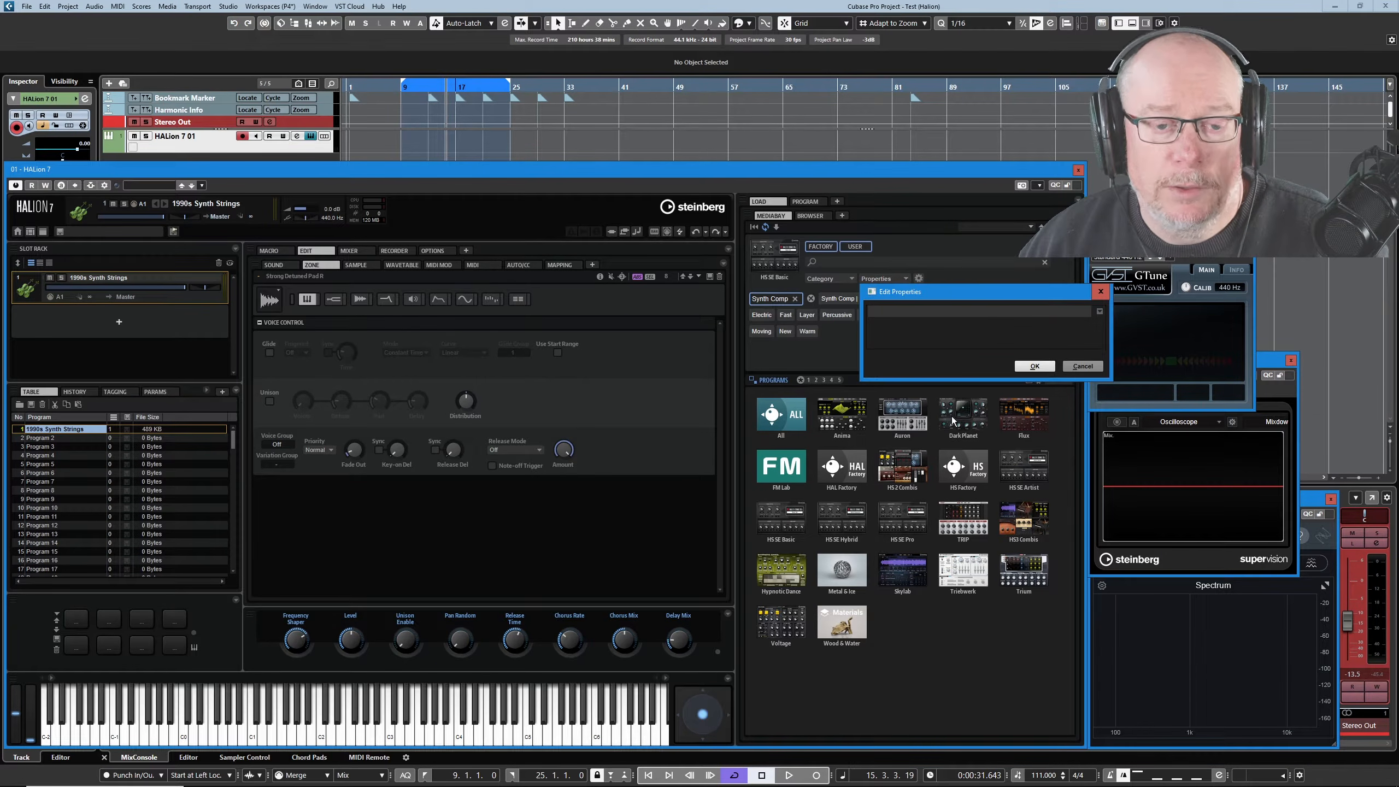
pyautogui.moveTo(926, 381); pyautogui.dragTo(891, 618)
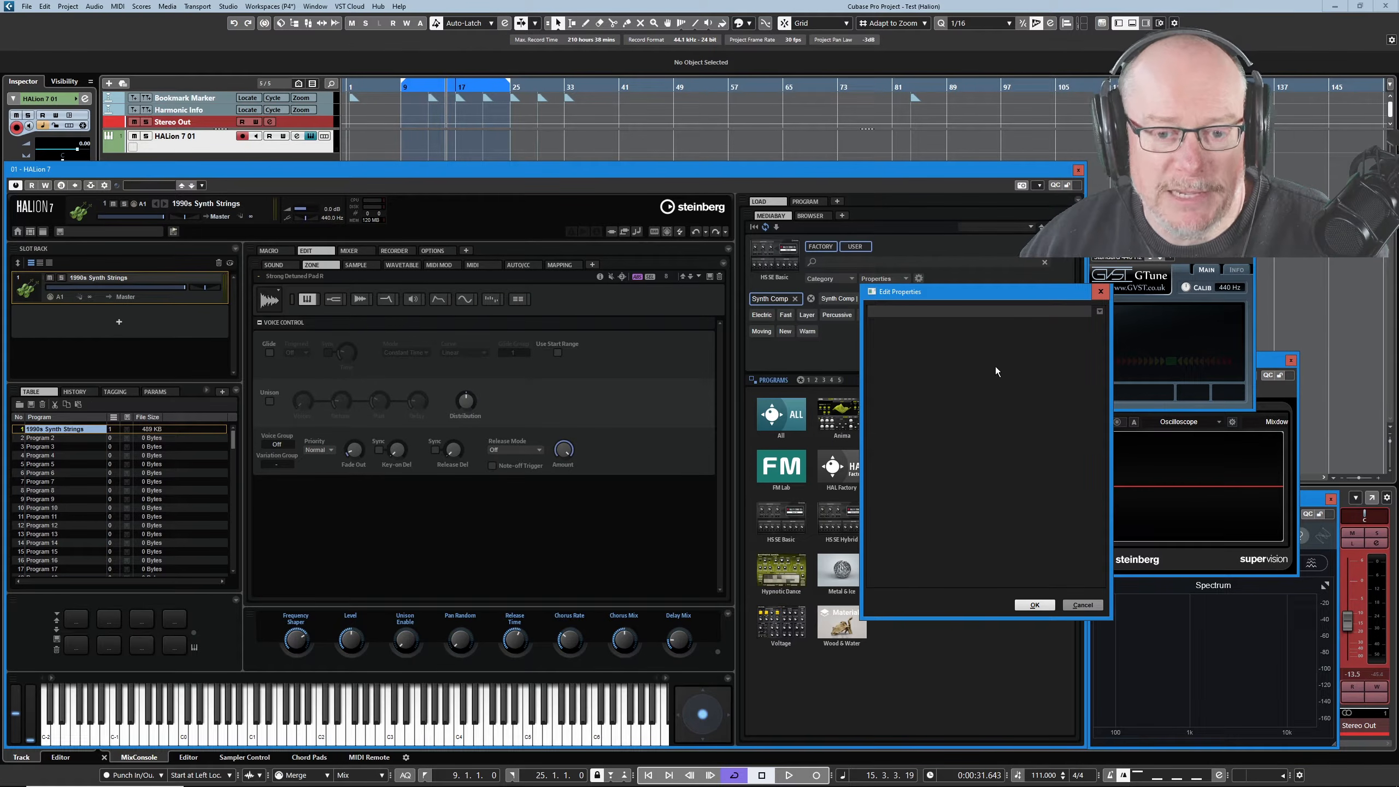
pyautogui.click(1099, 310)
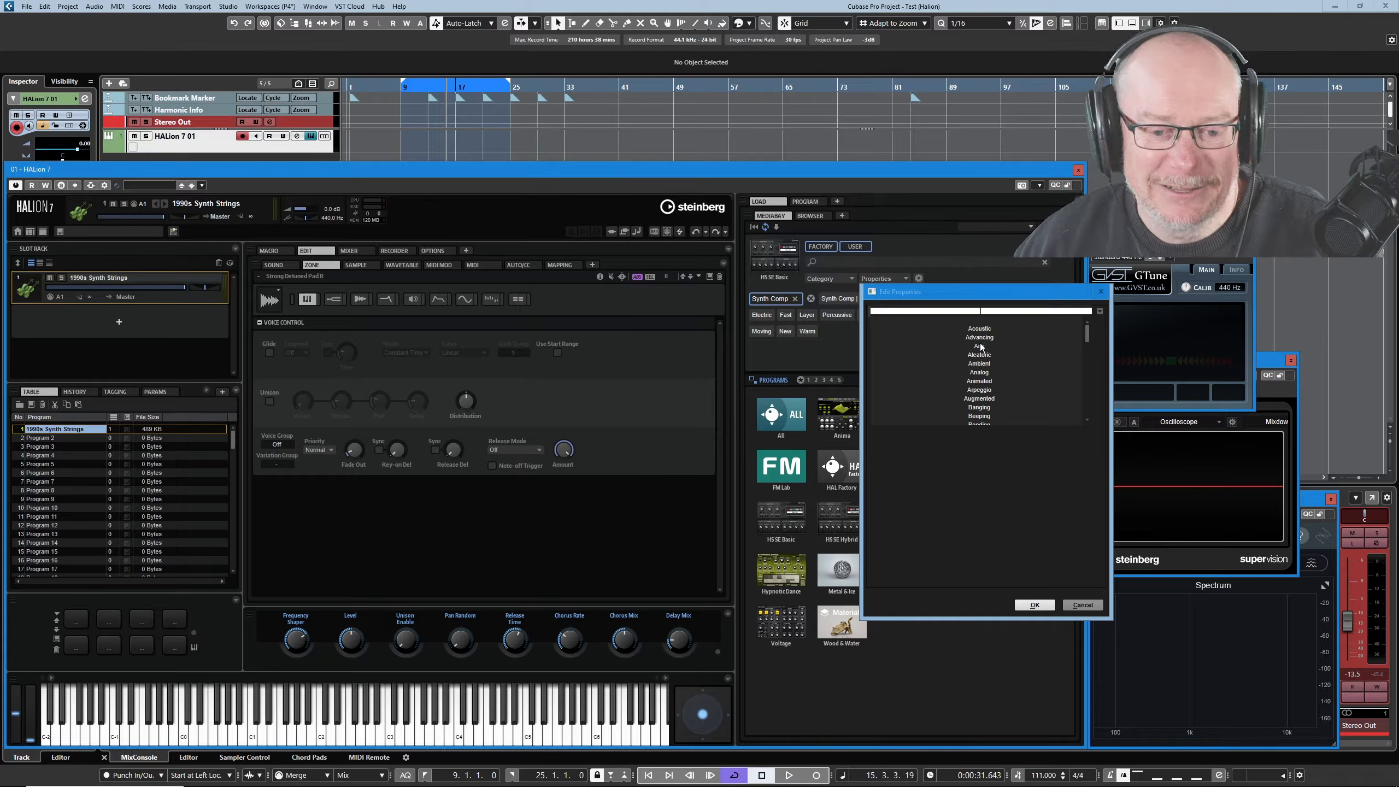
pyautogui.click(978, 390)
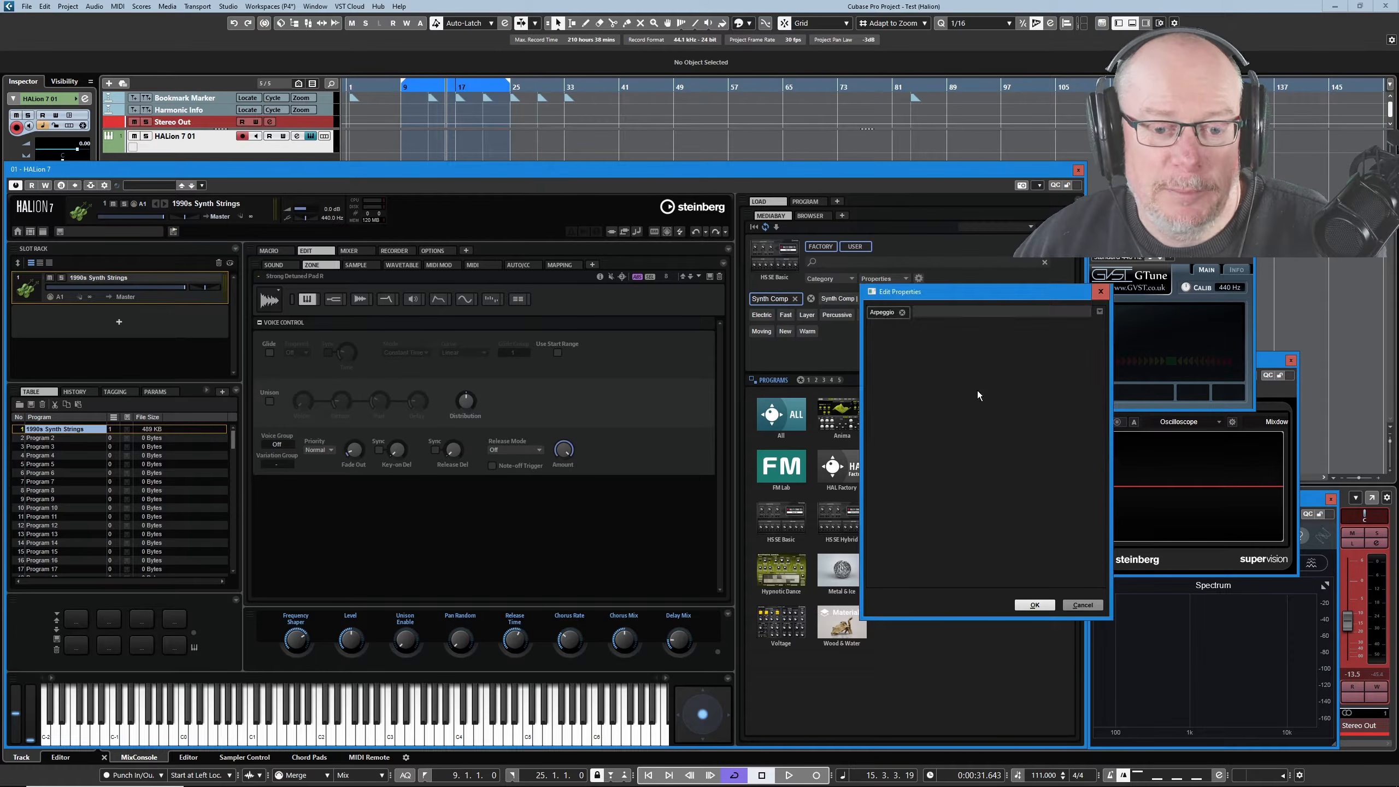
pyautogui.click(1034, 605)
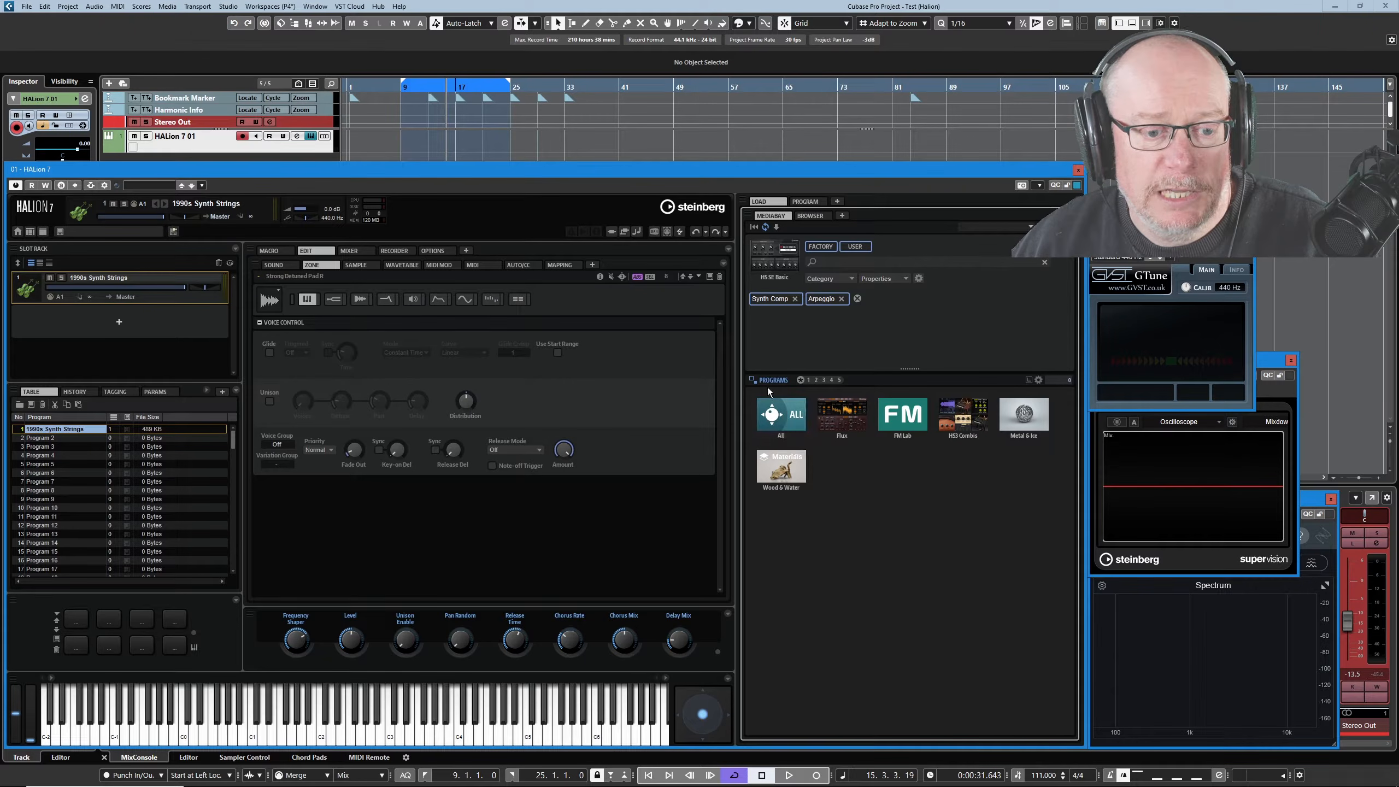
# Switch to list view, add the Synth Comp | Analog filter, and load Hexagon into slot 1.
pyautogui.click(782, 413)
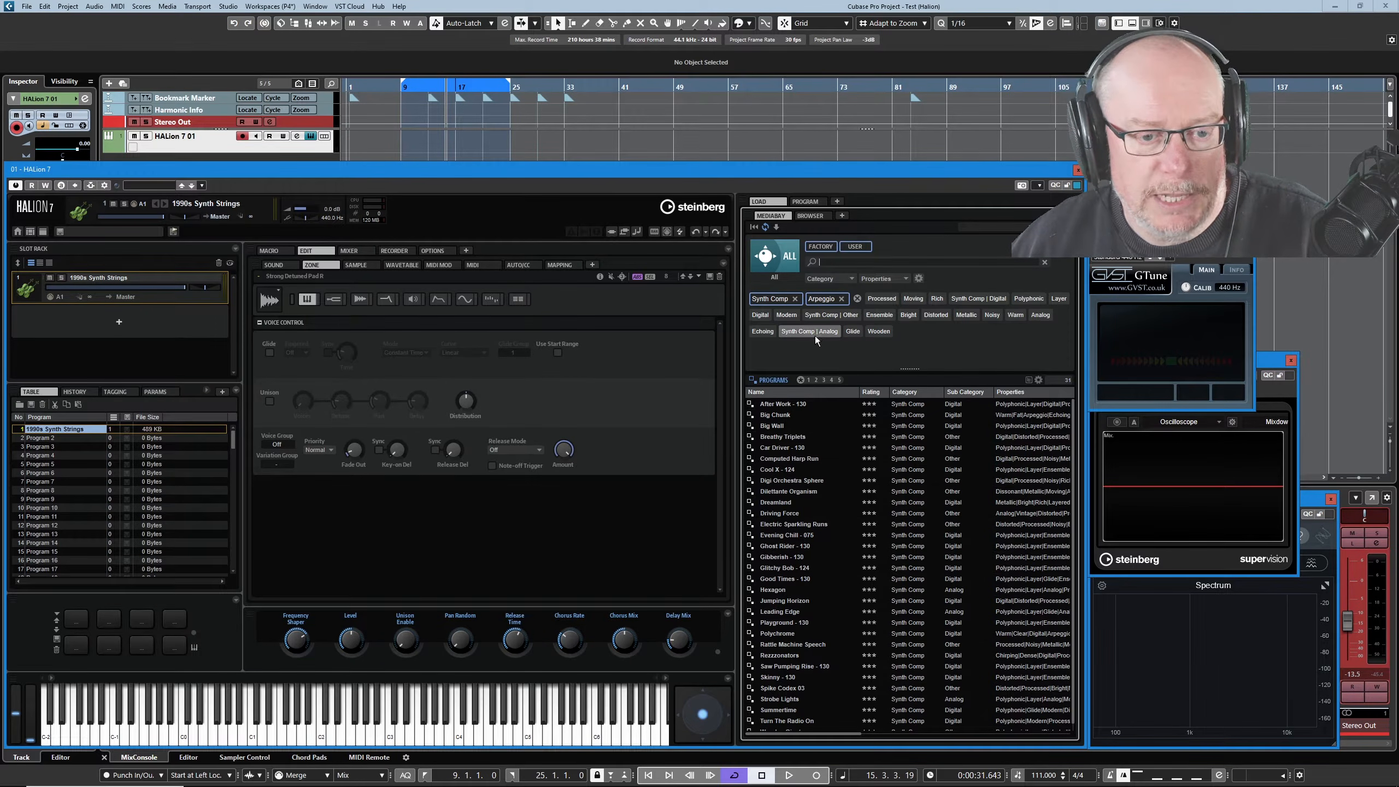
pyautogui.click(818, 333)
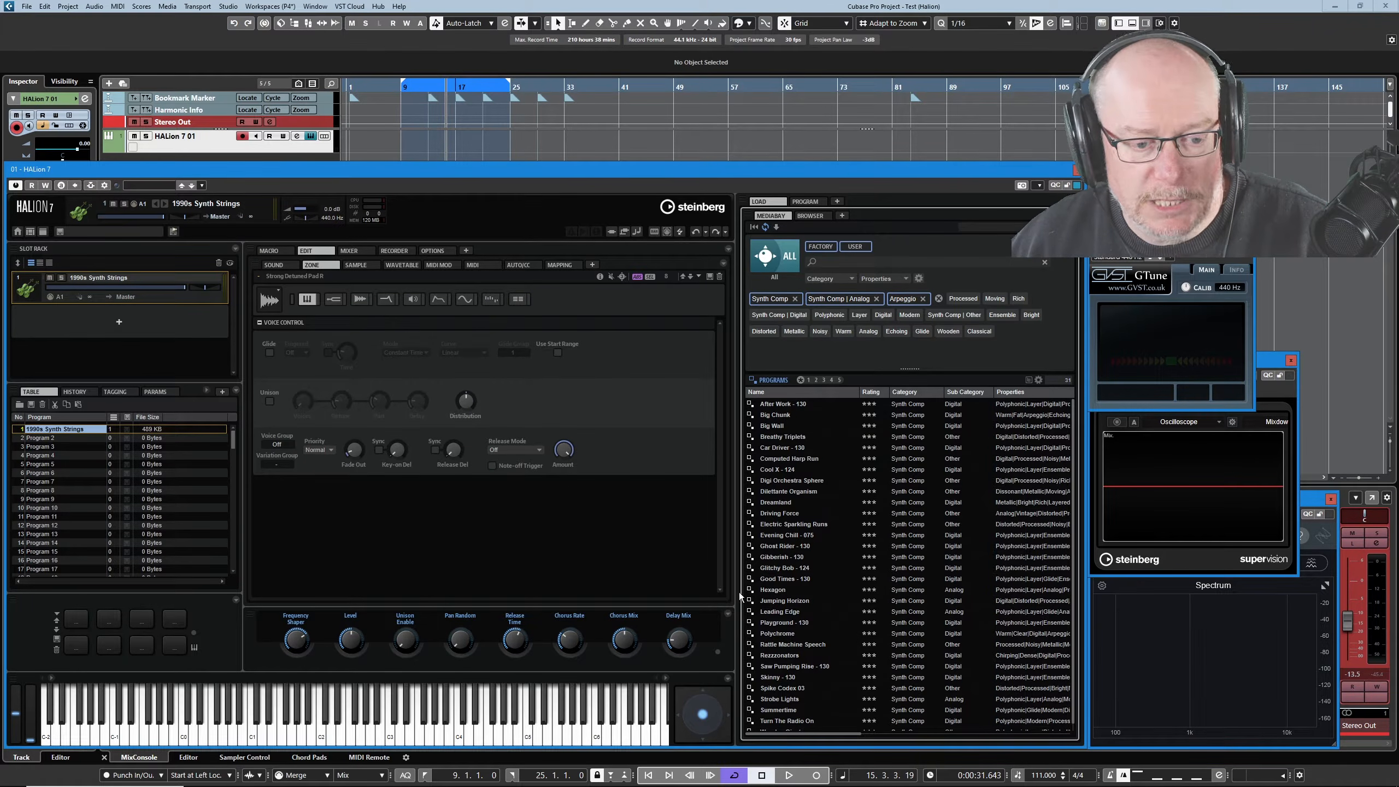
pyautogui.doubleClick(775, 592)
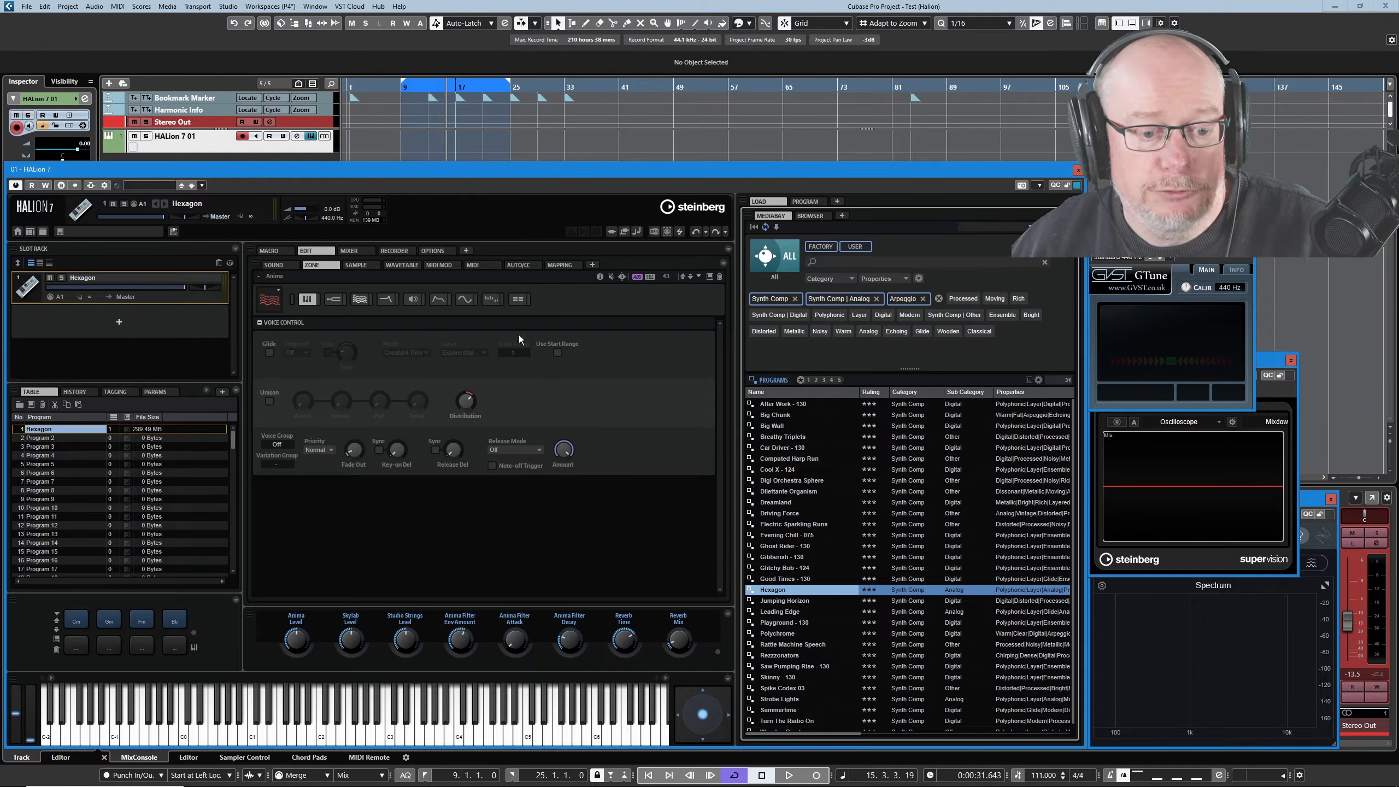
# Drag Ghost Rider - 130, Rezzzonators, Strobe Lights and Breathy Triplets into program entries 2–5.
pyautogui.moveTo(803, 545); pyautogui.dragTo(46, 444)
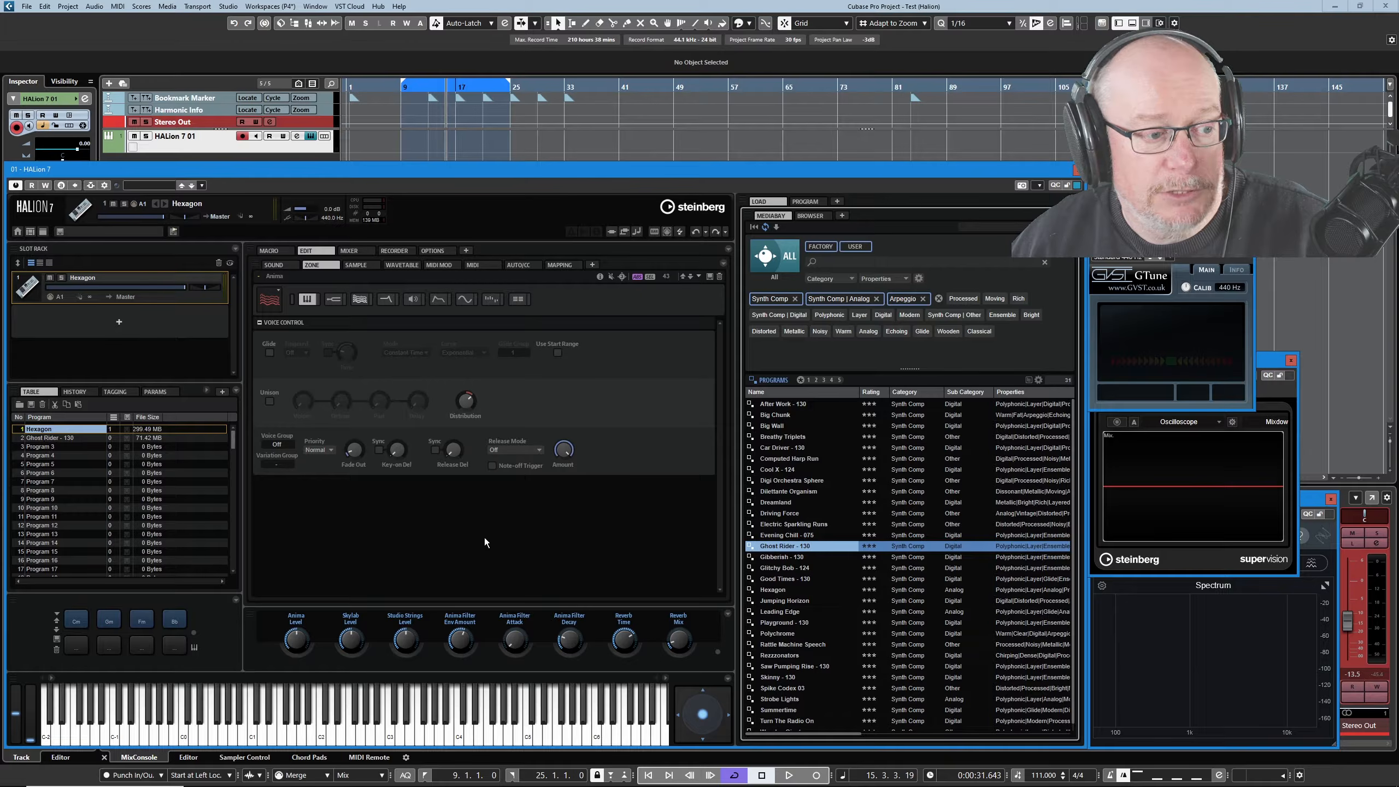
pyautogui.moveTo(782, 655); pyautogui.dragTo(53, 450)
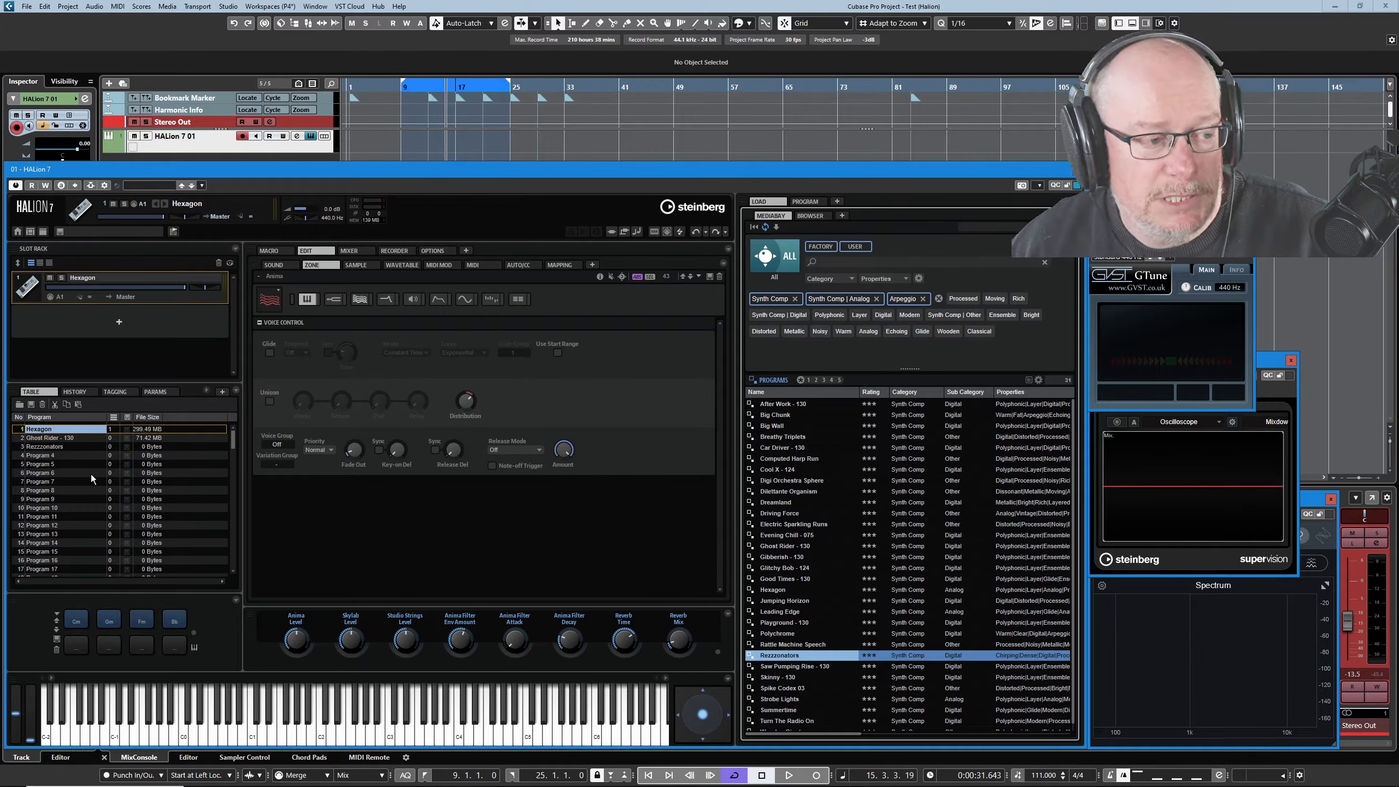
pyautogui.moveTo(794, 701); pyautogui.dragTo(50, 455)
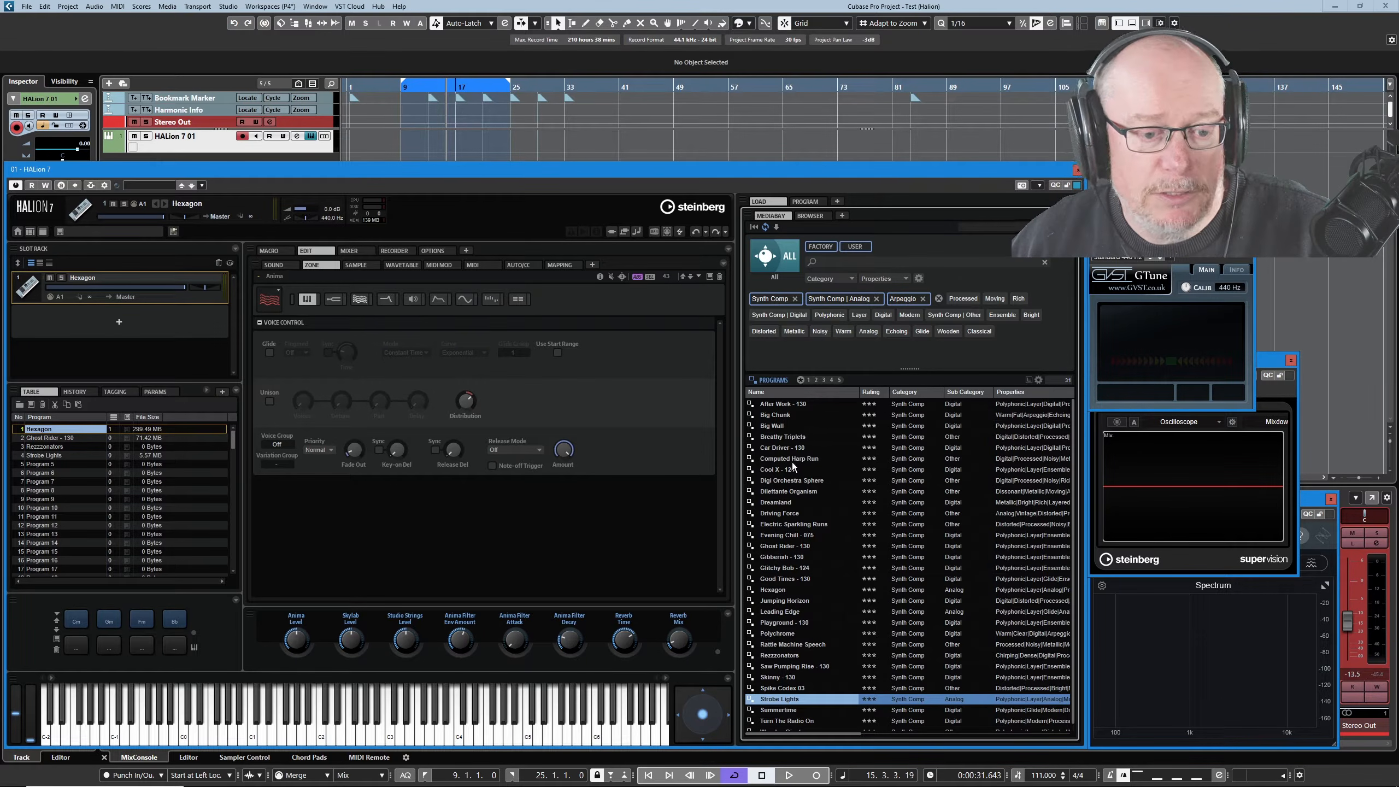
pyautogui.click(803, 438)
pyautogui.moveTo(803, 439); pyautogui.dragTo(60, 463)
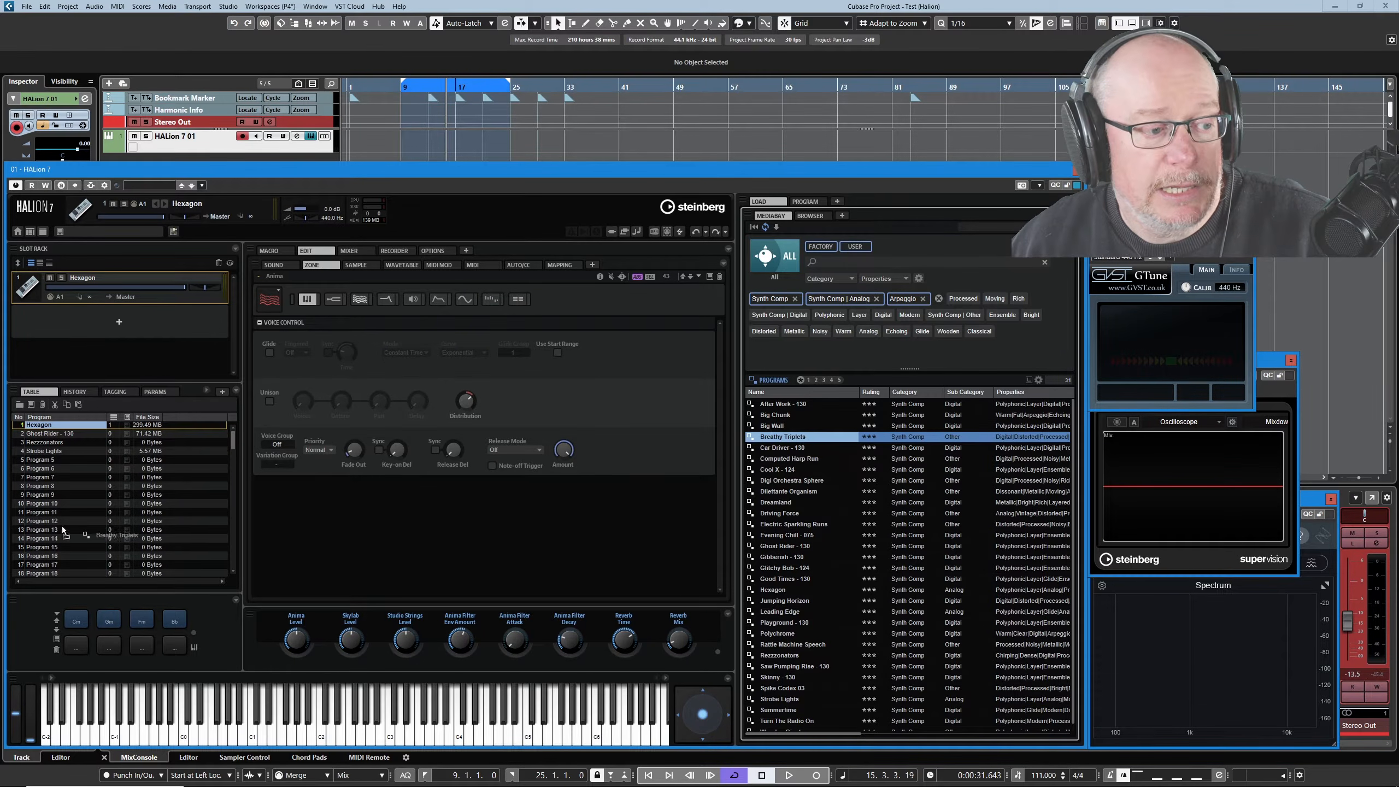
pyautogui.scroll(1, 80, 500)
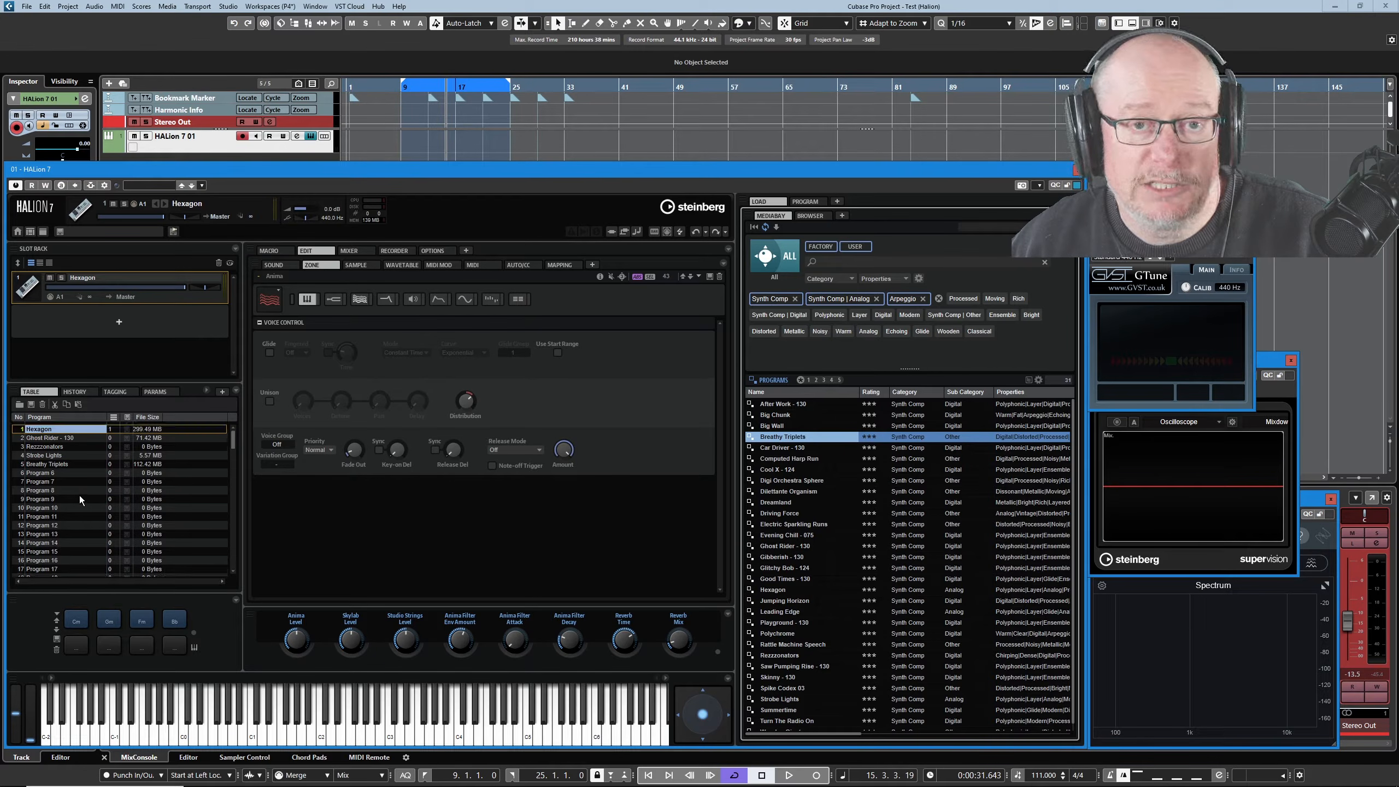
pyautogui.click(51, 526)
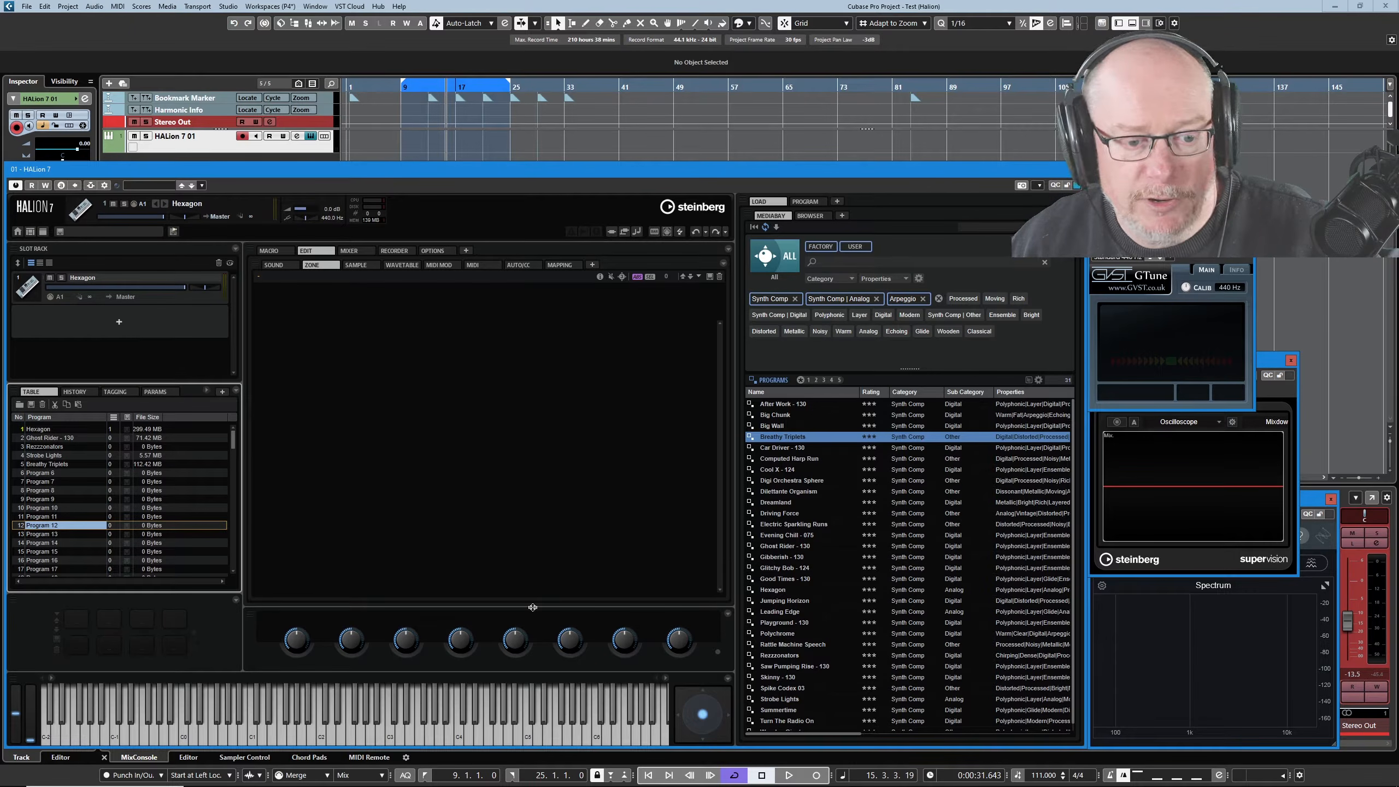
# Load Digi Orchestra Sphere into slot 2, making it program 6.
pyautogui.doubleClick(808, 481)
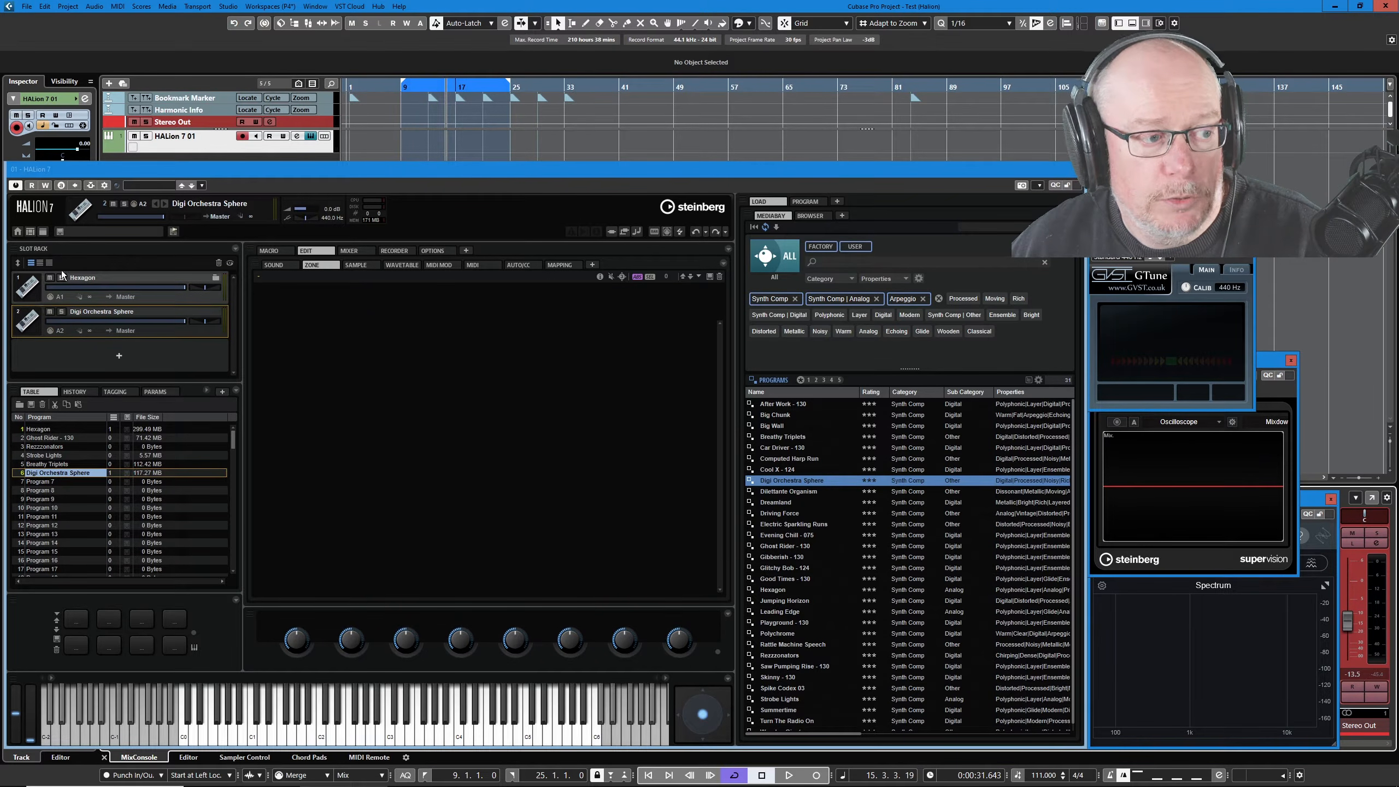
# Confirm slot 1 on MIDI channel A1 and slot 2 on A2, then close the HALion window.
pyautogui.click(65, 298)
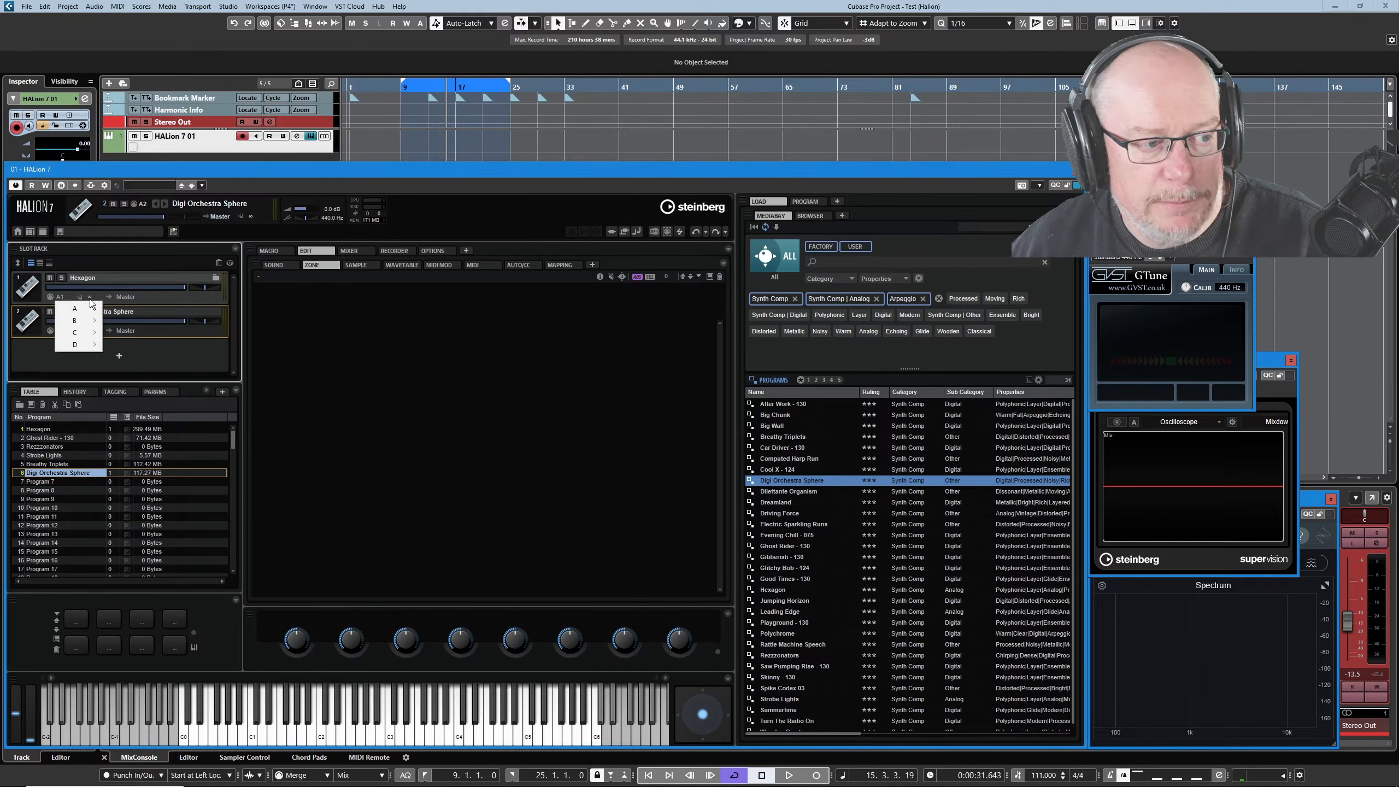
pyautogui.moveTo(77, 311)
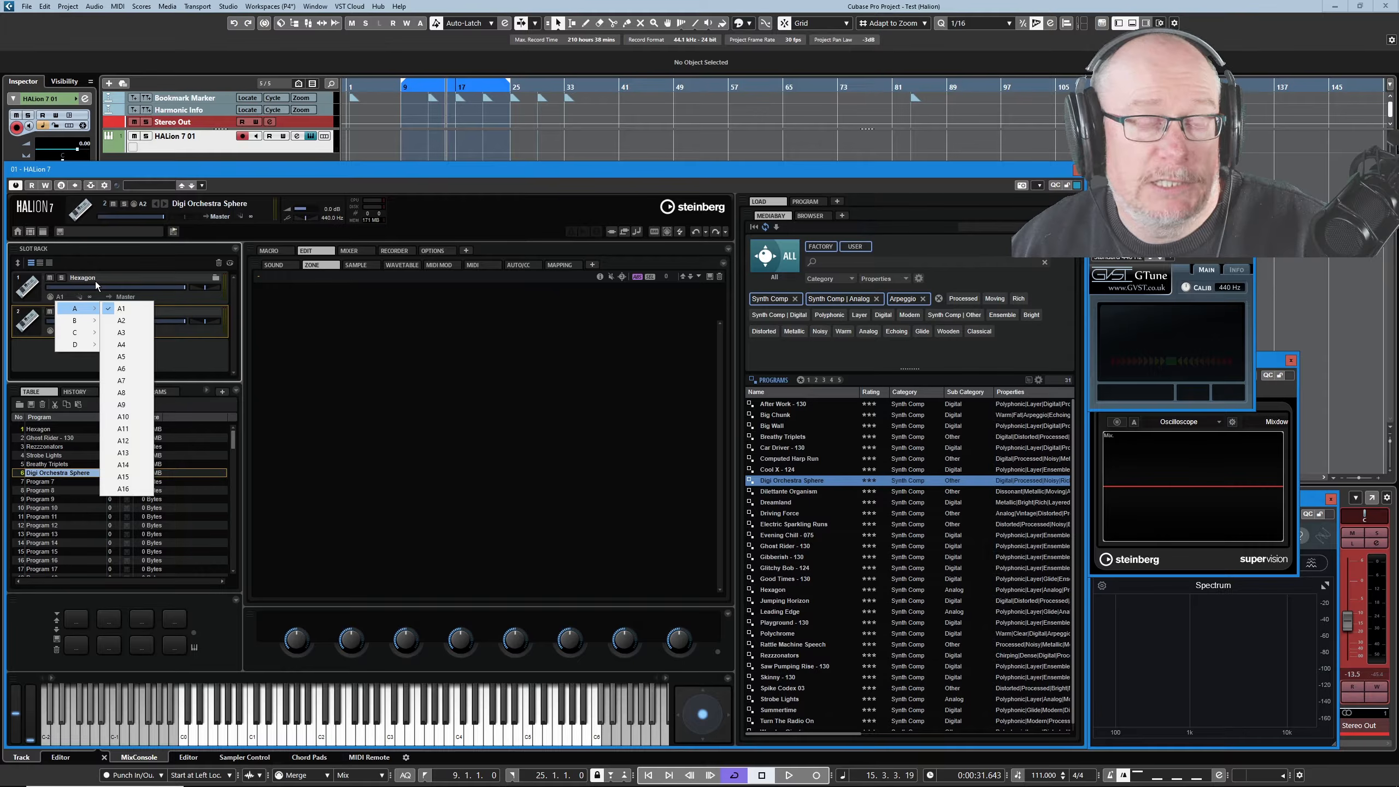
pyautogui.click(33, 370)
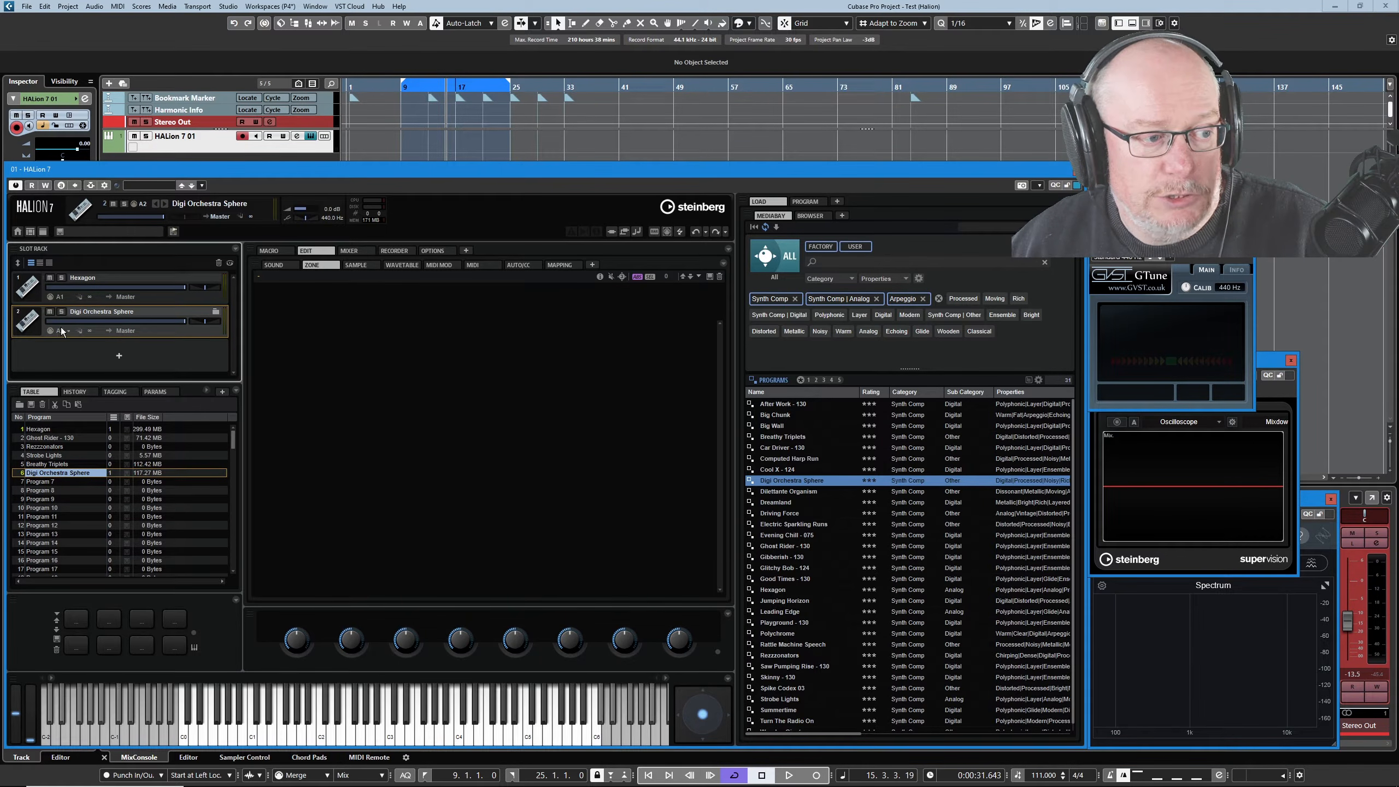
pyautogui.click(61, 330)
pyautogui.moveTo(92, 344)
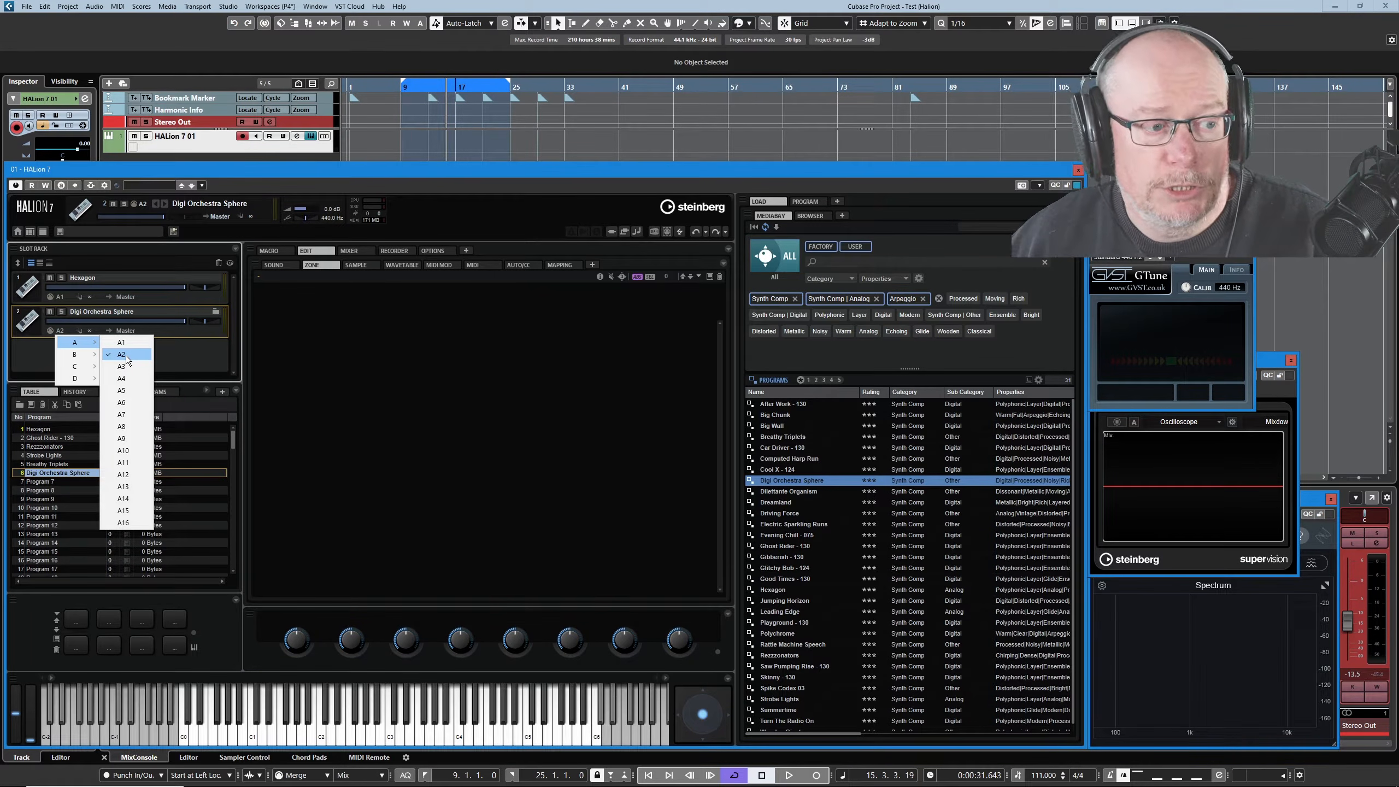
pyautogui.click(497, 430)
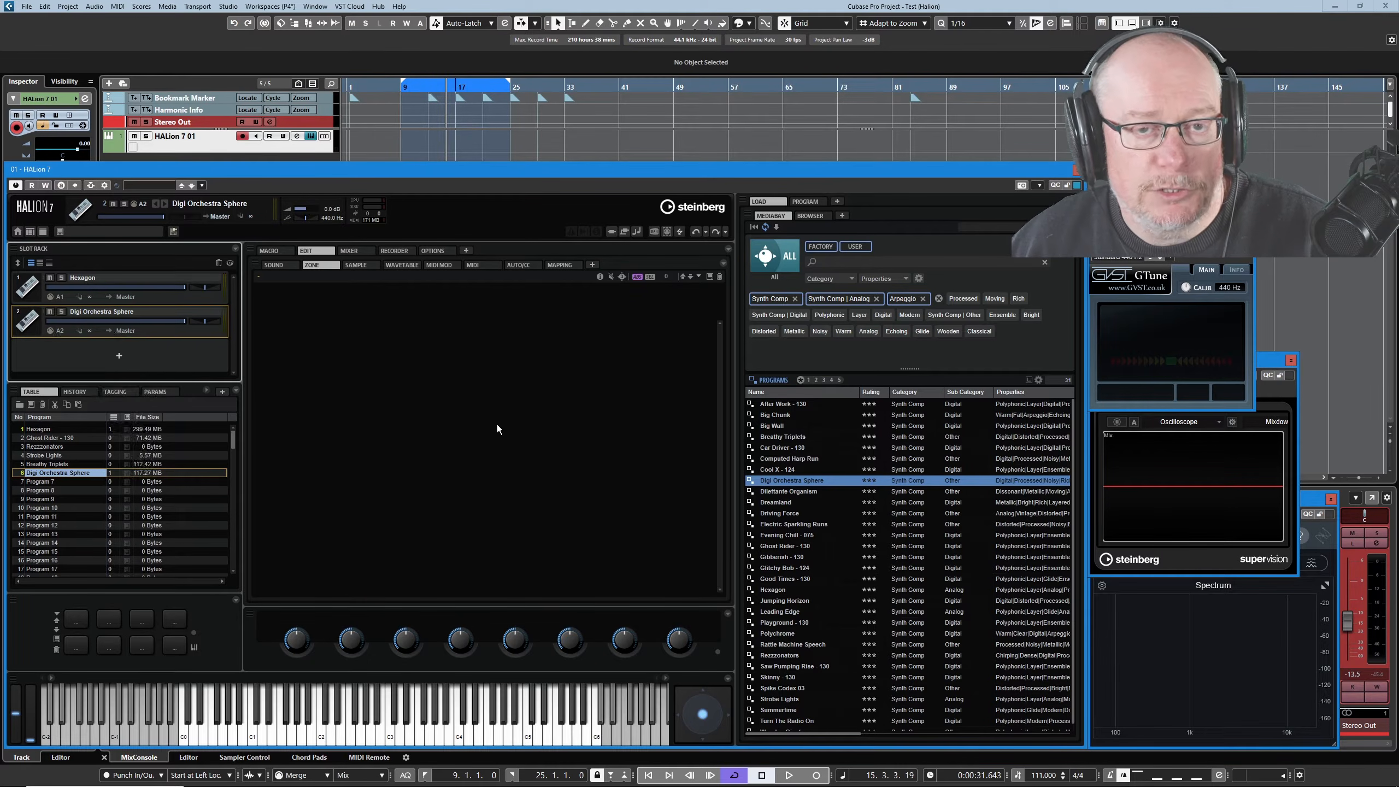
pyautogui.click(1078, 171)
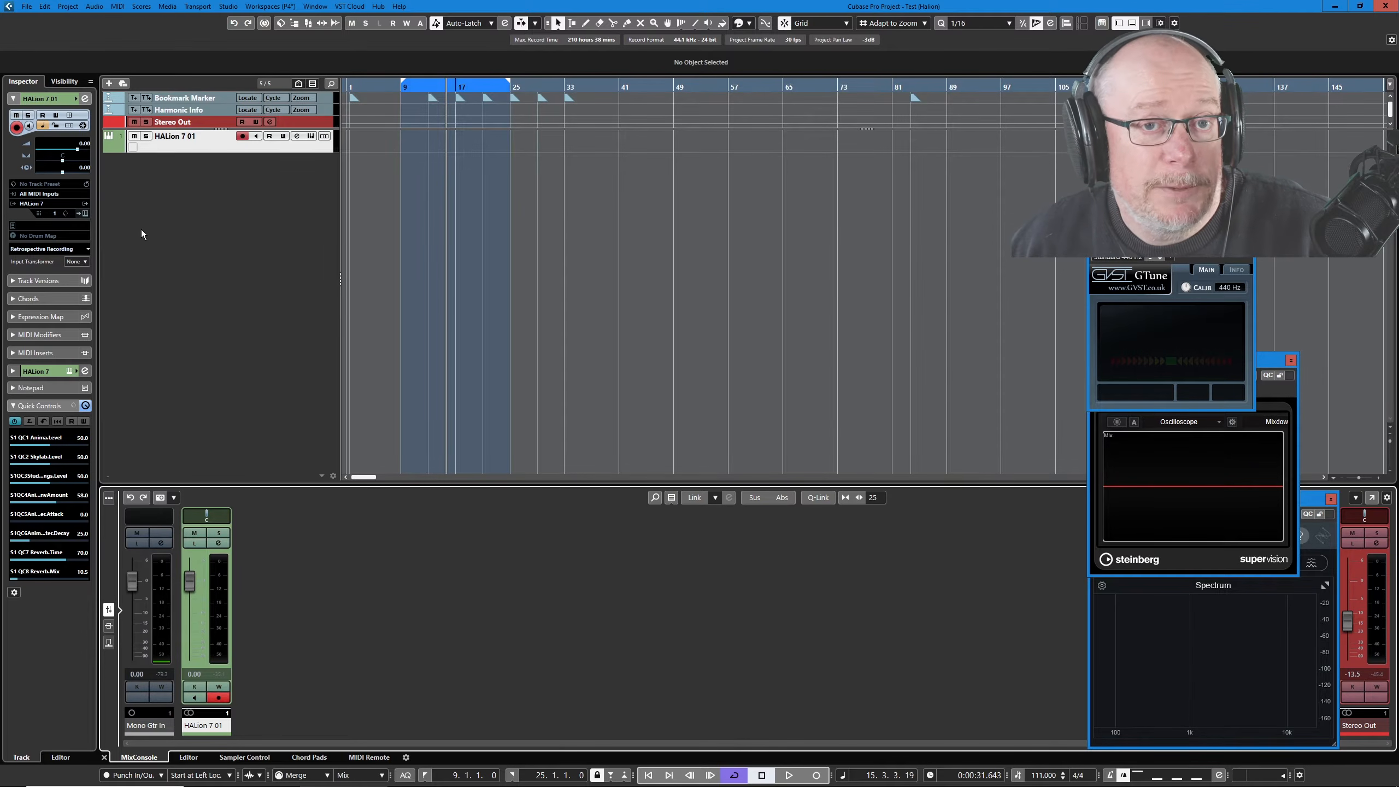
# Leave the HALion 7 01 track on MIDI channel 1 and bring up the Add Track dialog.
pyautogui.click(56, 215)
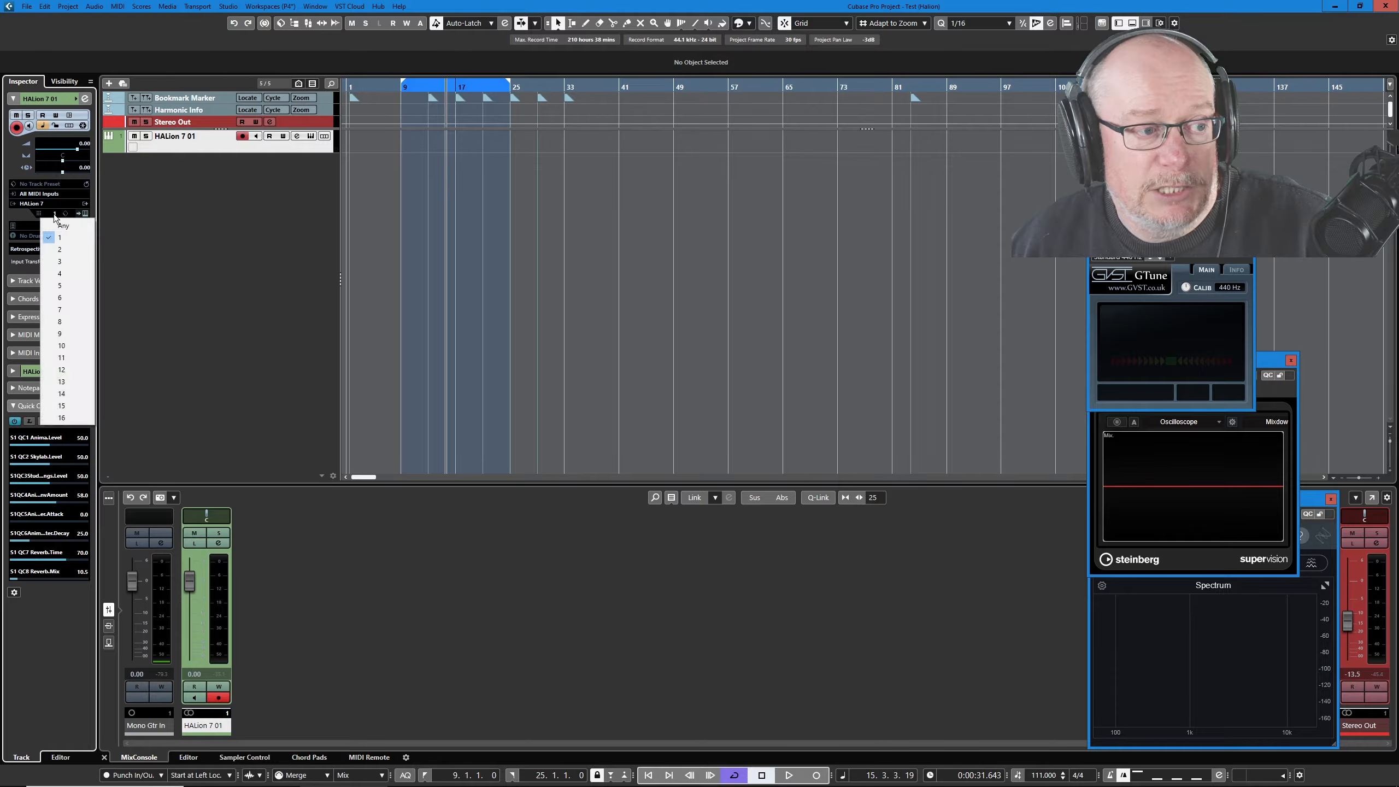
pyautogui.click(221, 188)
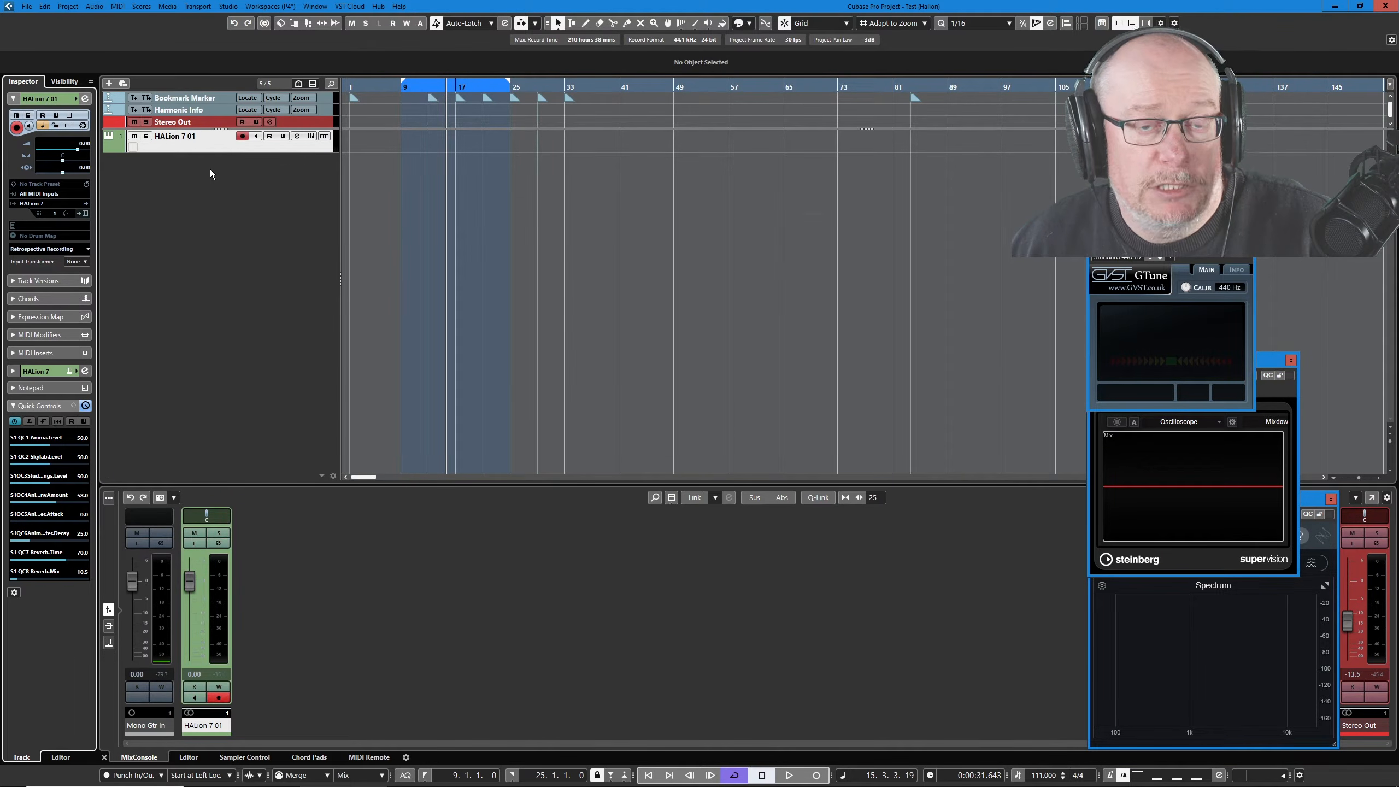
pyautogui.click(108, 83)
# Add the MIDI 01 track and set its MIDI channel to 1.
pyautogui.click(622, 530)
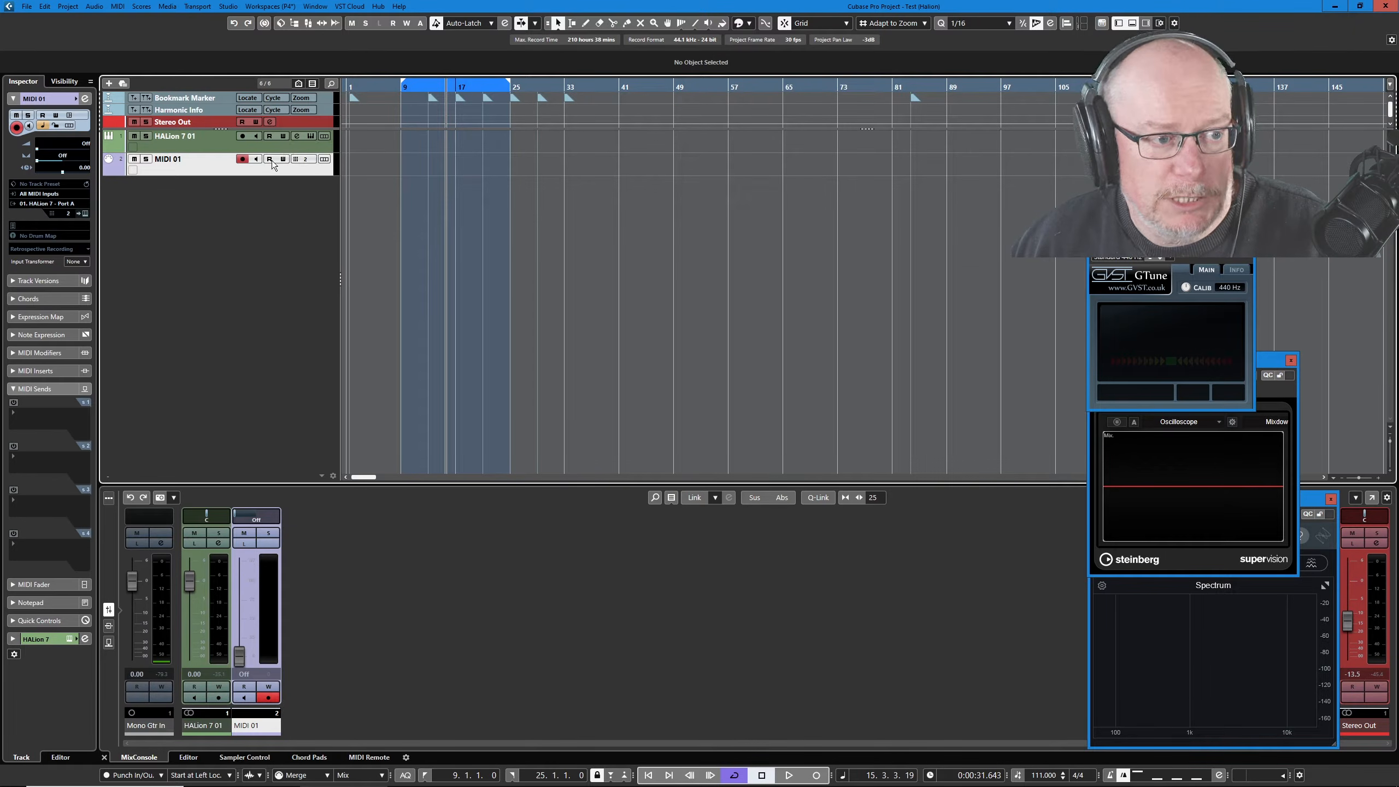
pyautogui.click(305, 159)
pyautogui.click(337, 180)
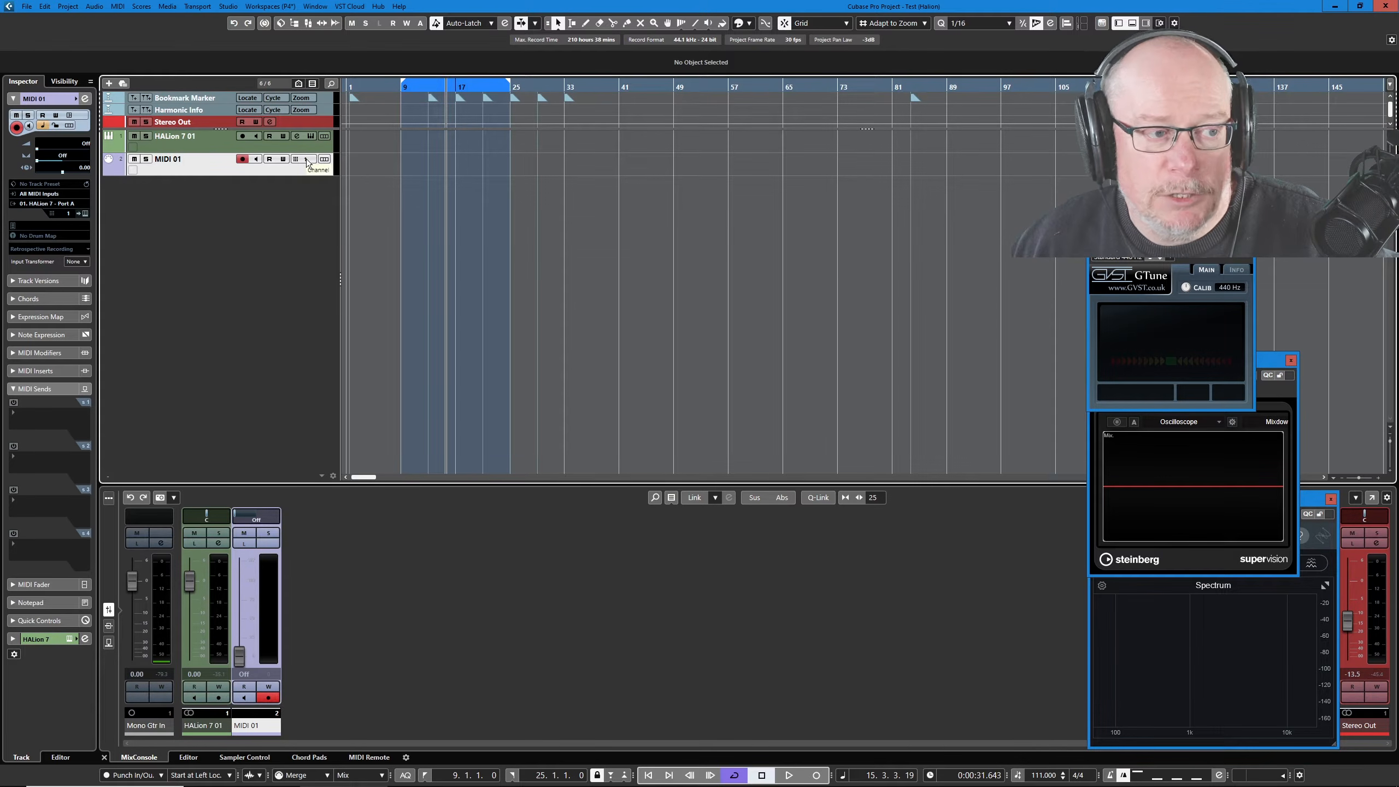
pyautogui.click(61, 204)
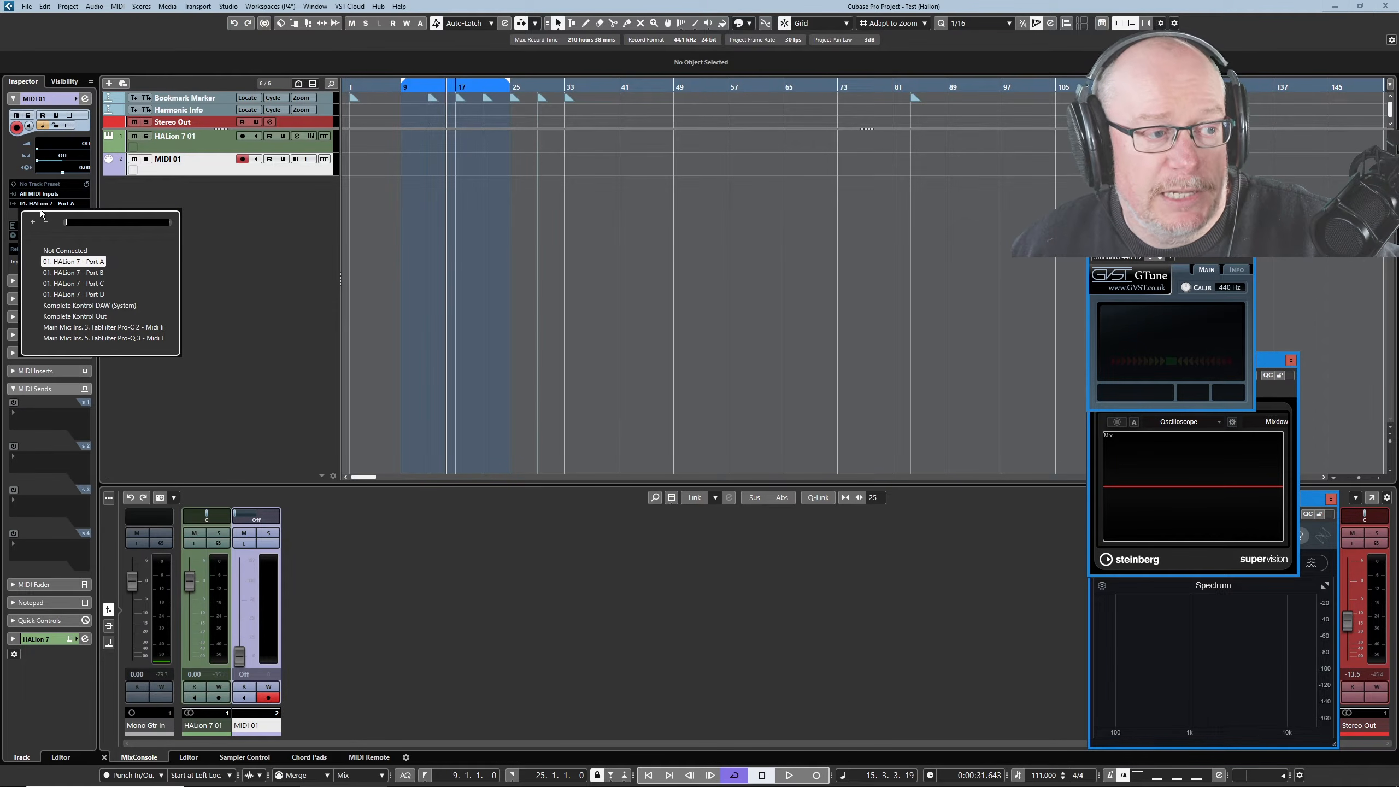
pyautogui.click(212, 167)
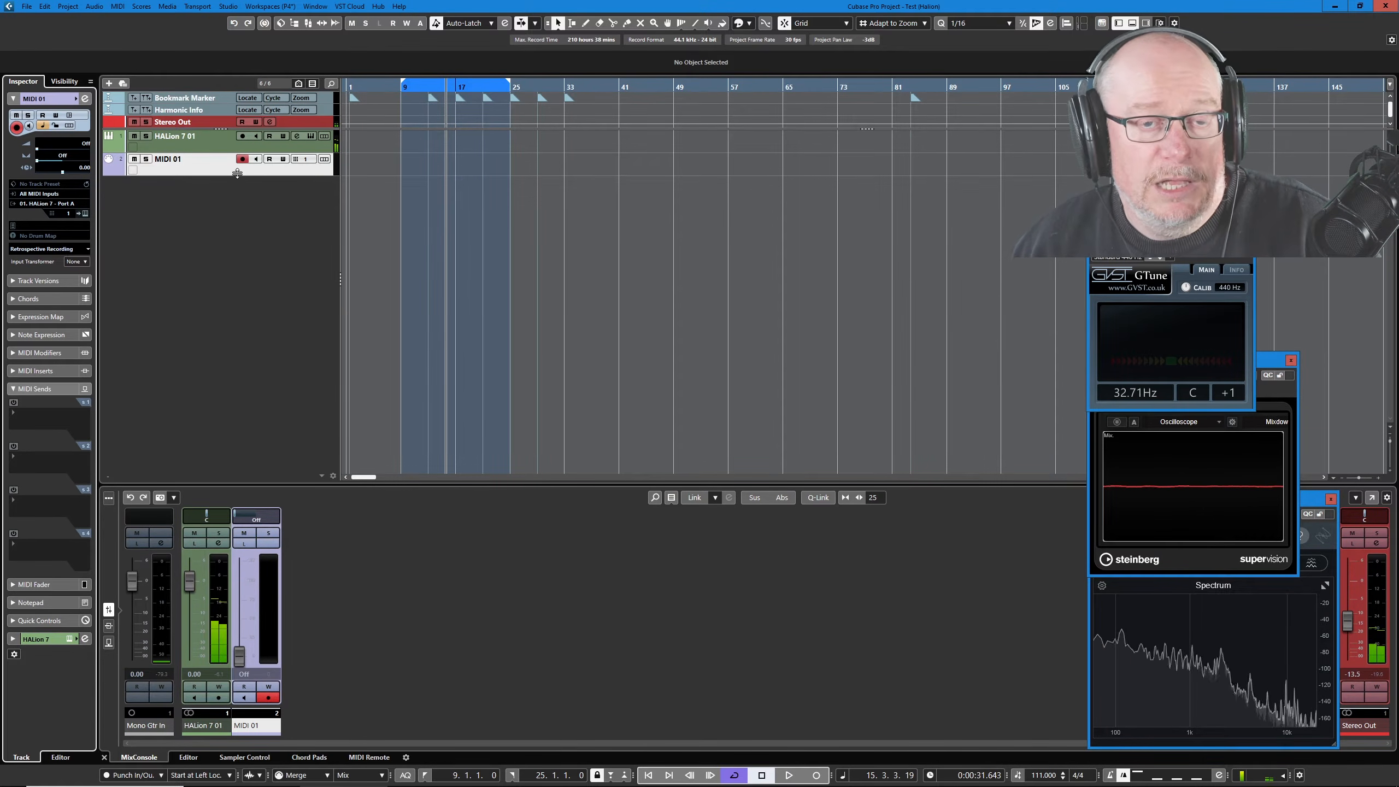
# Set MIDI 01 to MIDI channel 2 and reopen the HALion 7 instrument window.
pyautogui.click(67, 214)
pyautogui.click(89, 250)
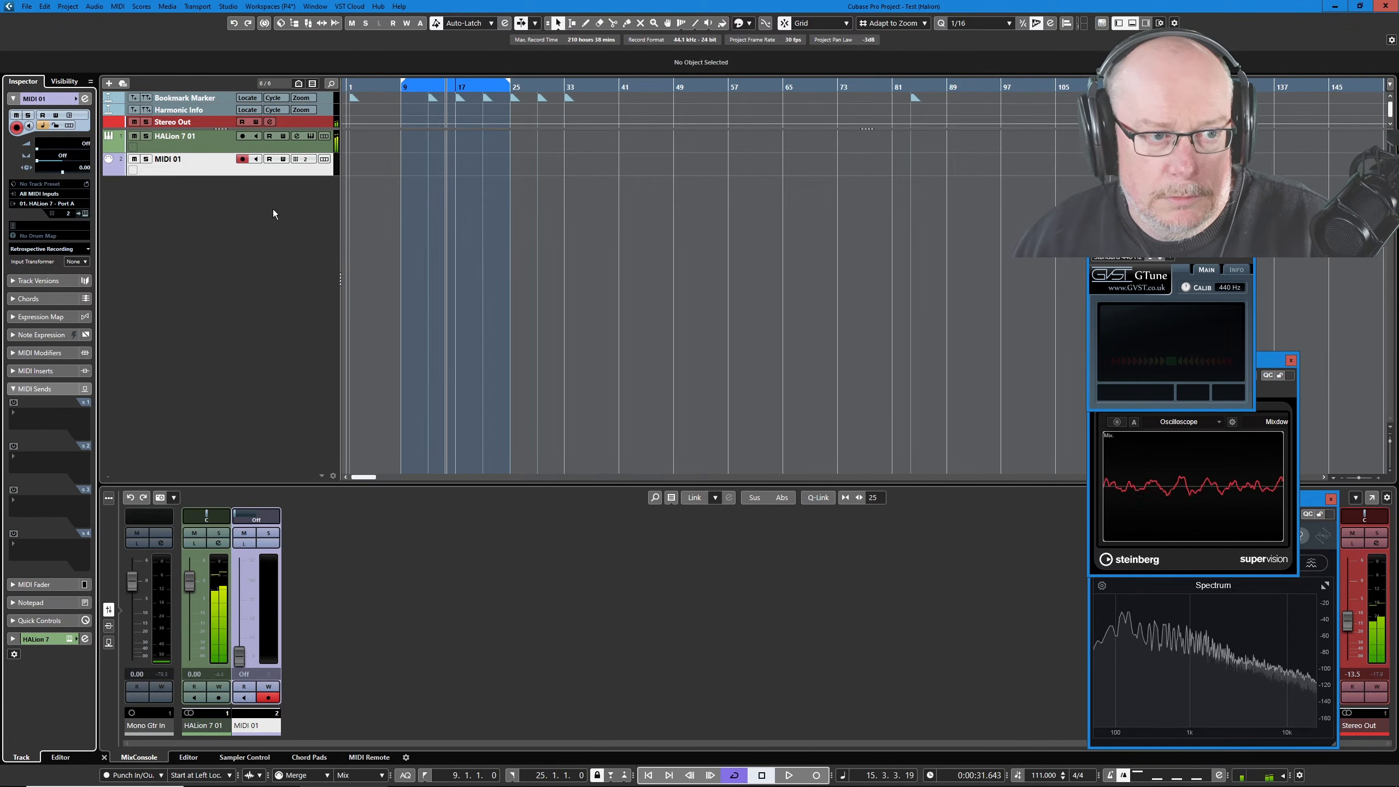
pyautogui.click(311, 136)
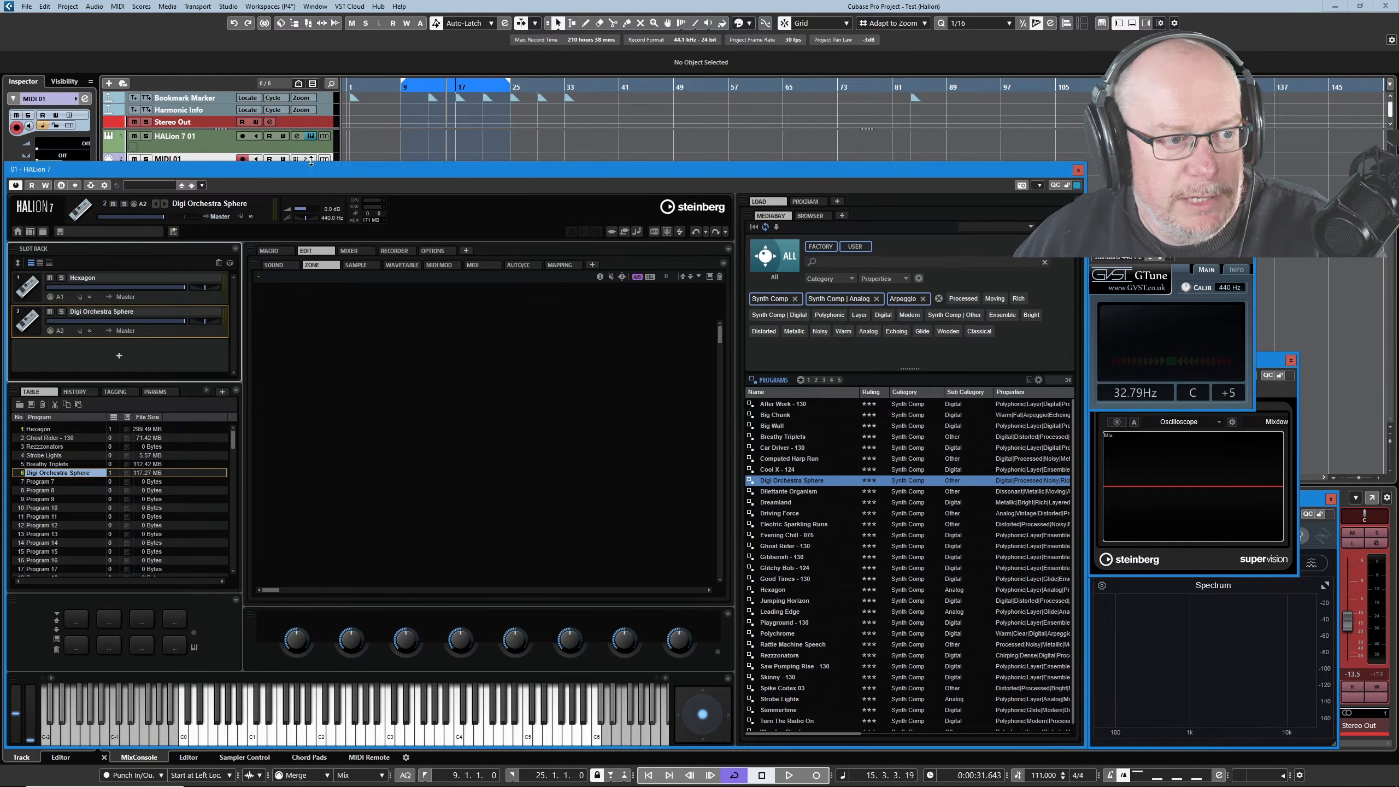
# Change the Digi Orchestra Sphere slot's MIDI port from A2 to A1.
pyautogui.moveTo(310, 161); pyautogui.dragTo(297, 180)
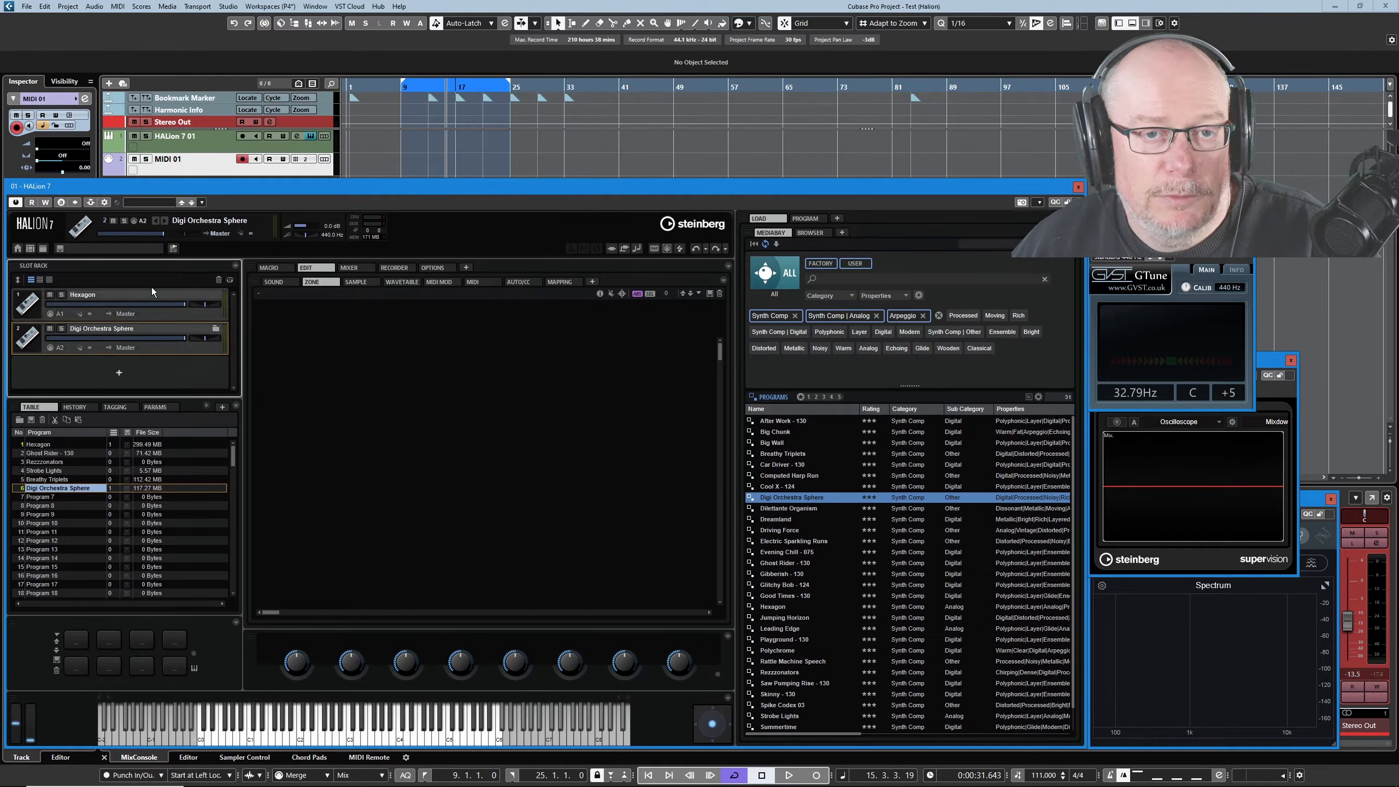
pyautogui.click(59, 348)
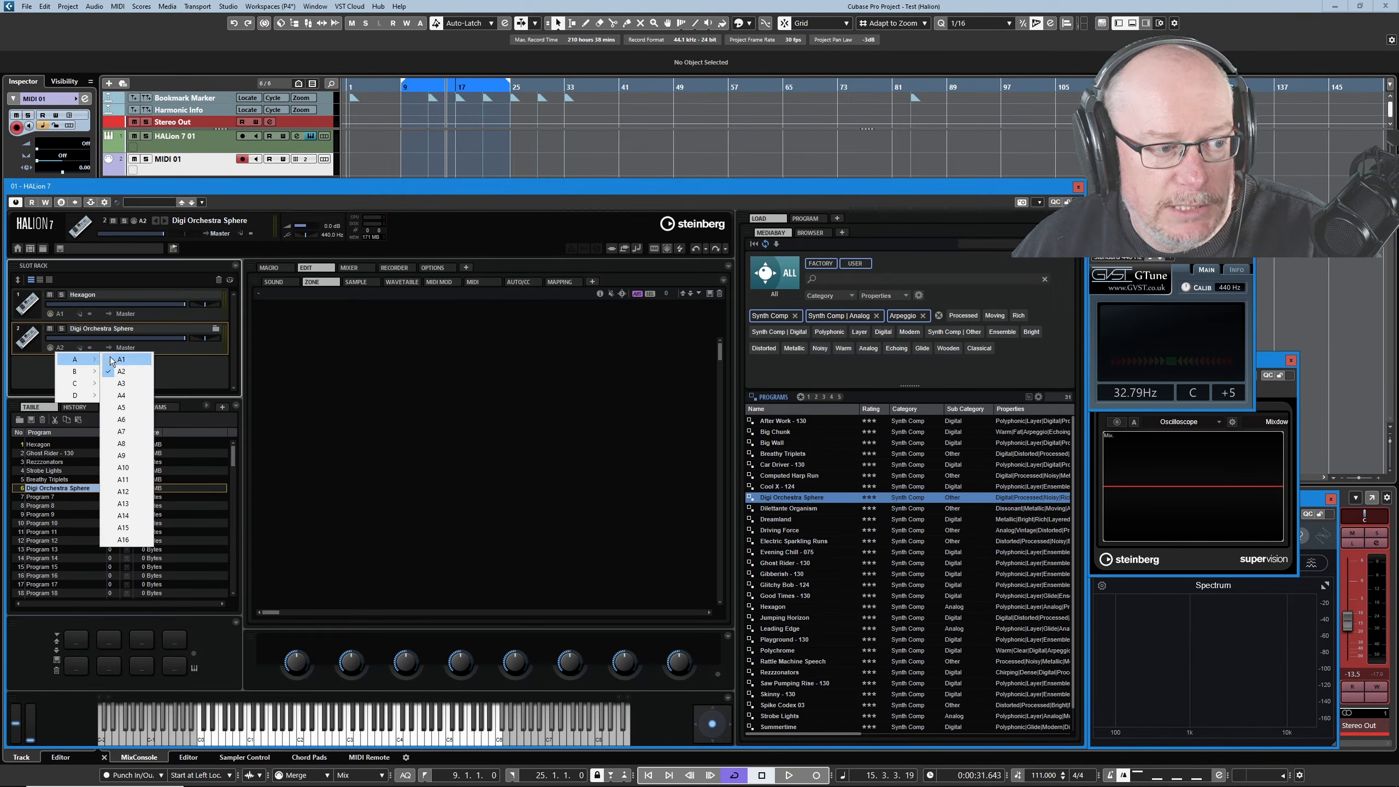
pyautogui.click(122, 361)
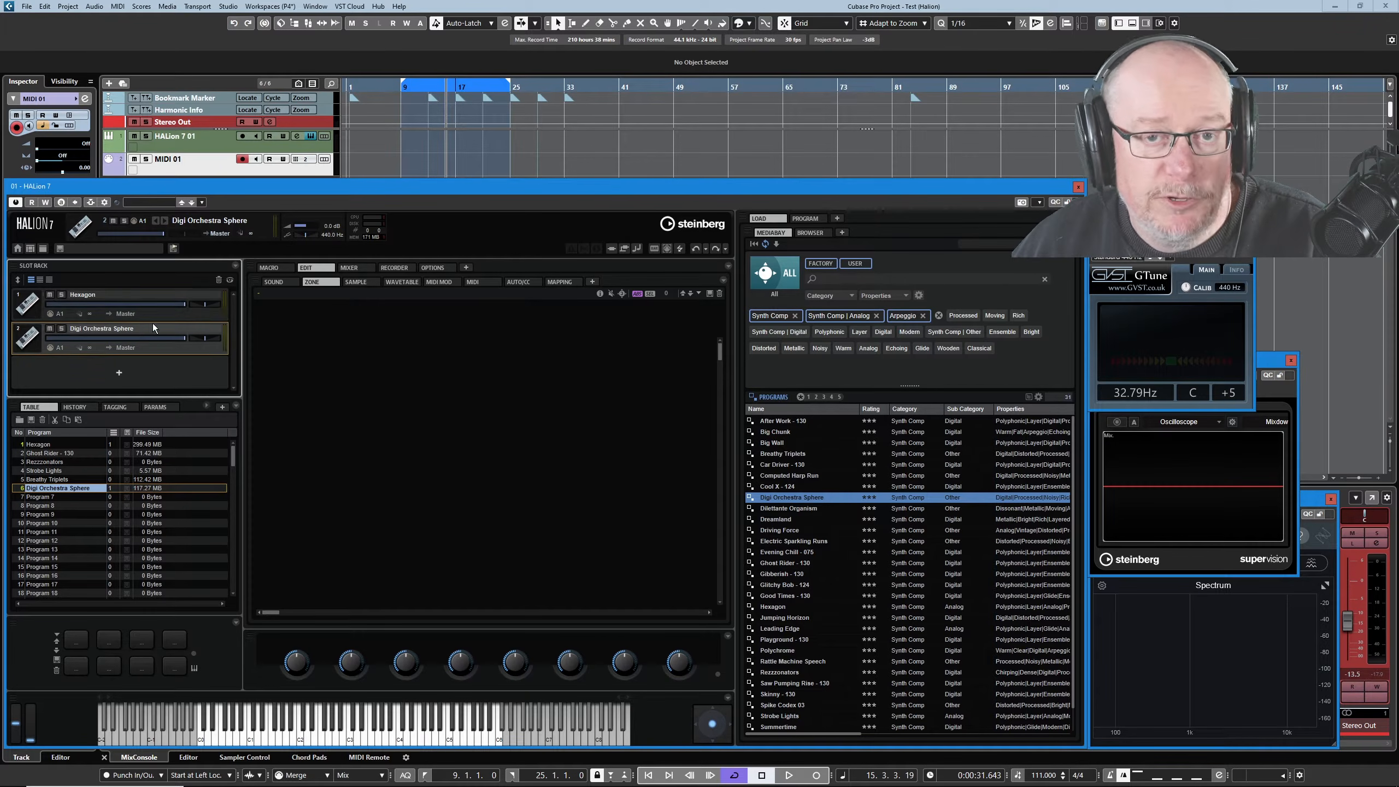
# Return to the Cubase project and switch the MIDI 01 track's channel back to 1.
pyautogui.click(218, 170)
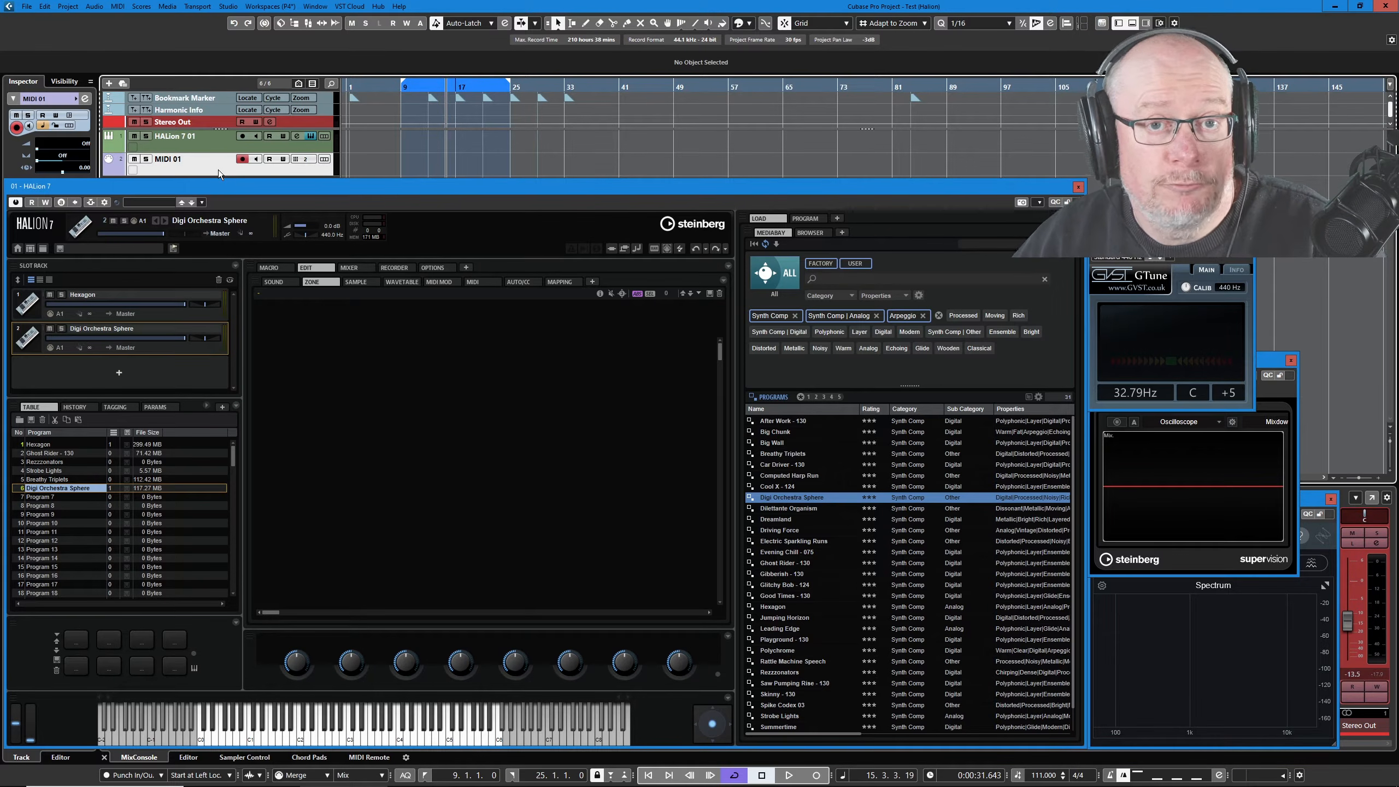
pyautogui.click(306, 165)
pyautogui.click(332, 185)
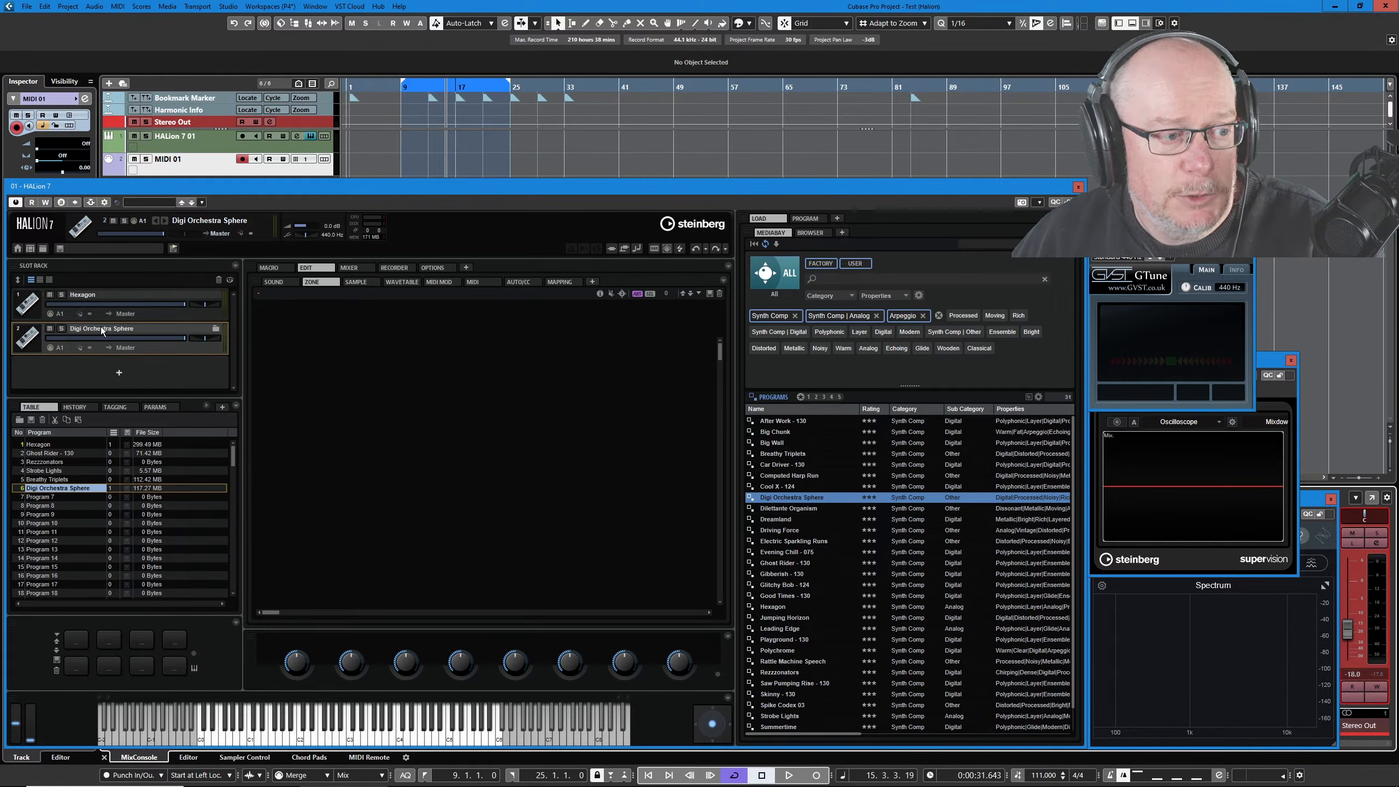
# Mute Hexagon, unmute Digi Orchestra Sphere, and cap Digi Orchestra Sphere's polyphony at 2 voices.
pyautogui.click(50, 328)
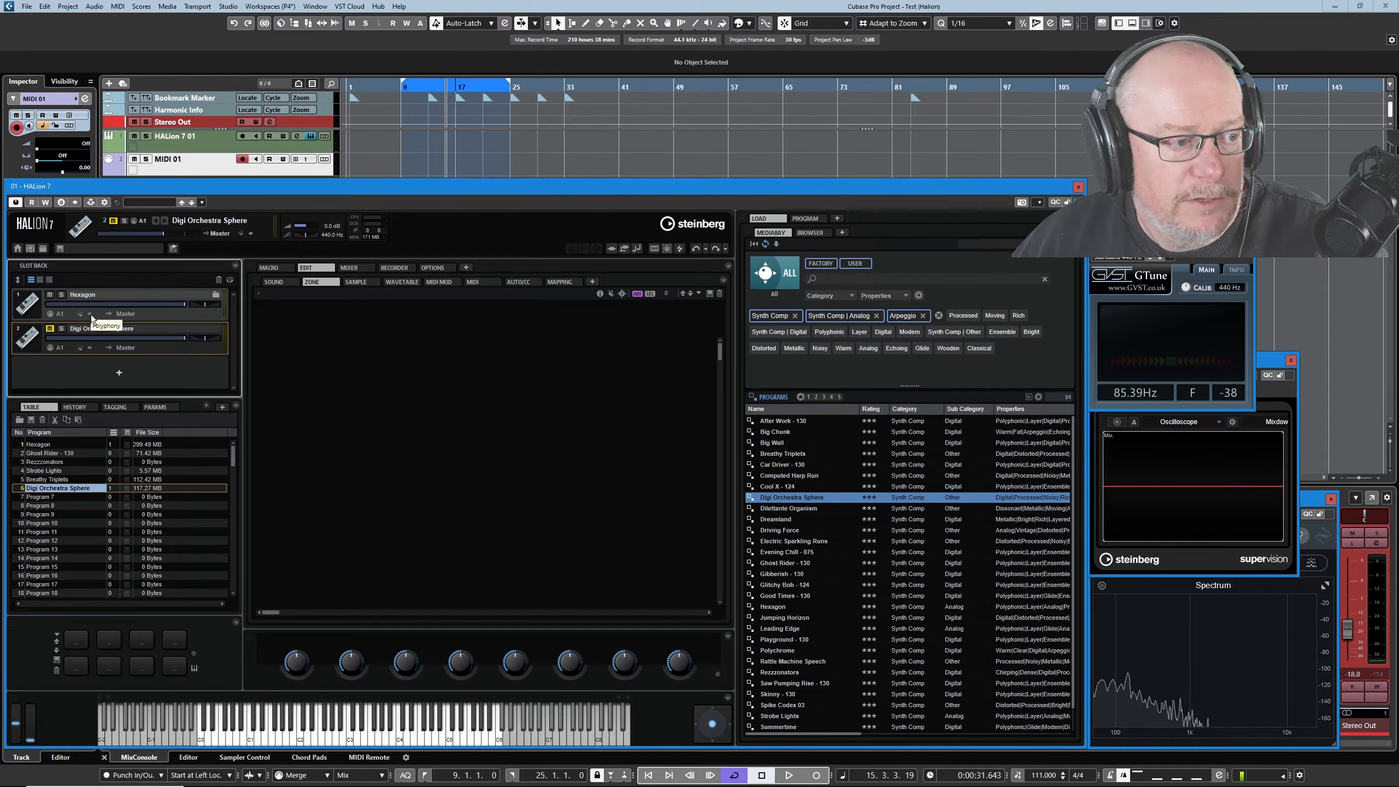
pyautogui.scroll(1, 92, 315)
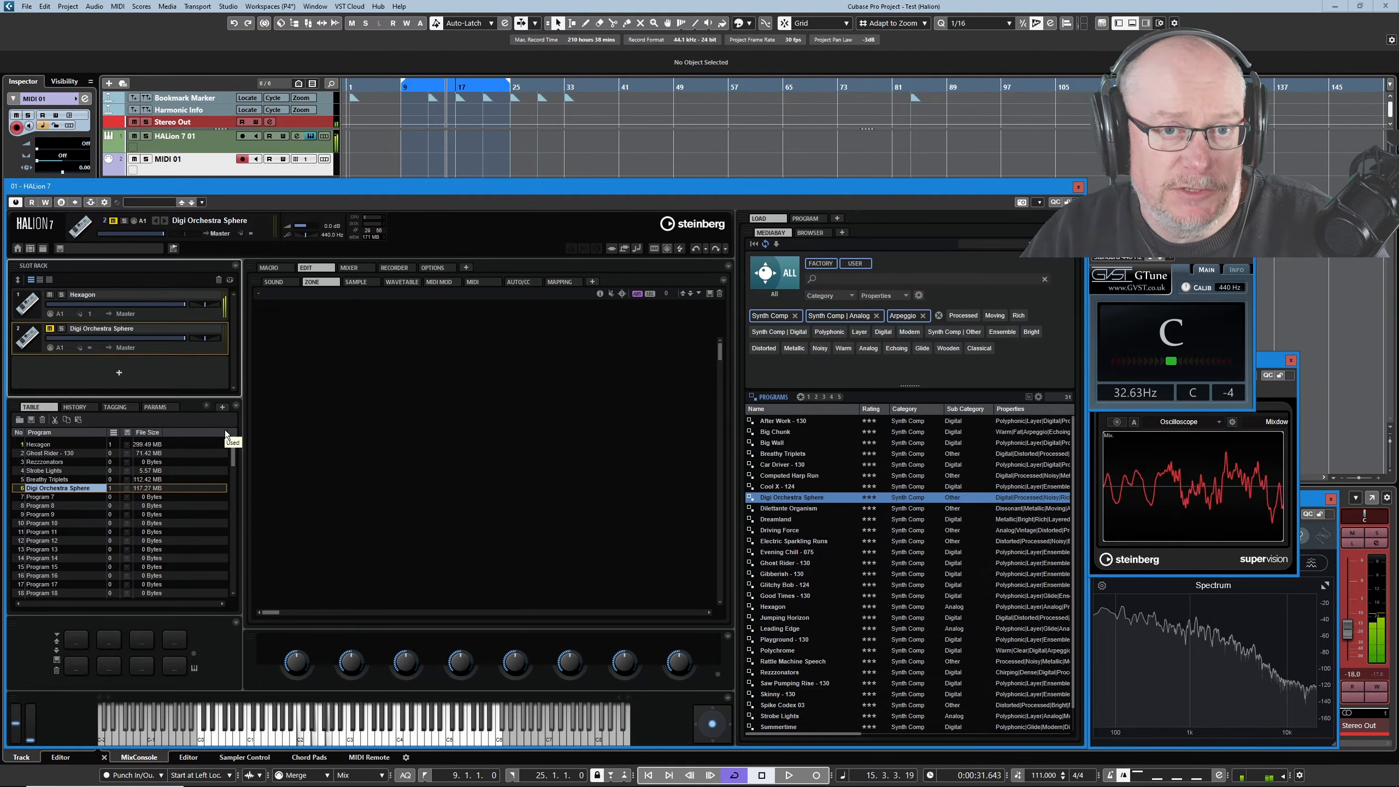
pyautogui.keyDown('ctrl'); pyautogui.click(89, 314); pyautogui.keyUp('ctrl')
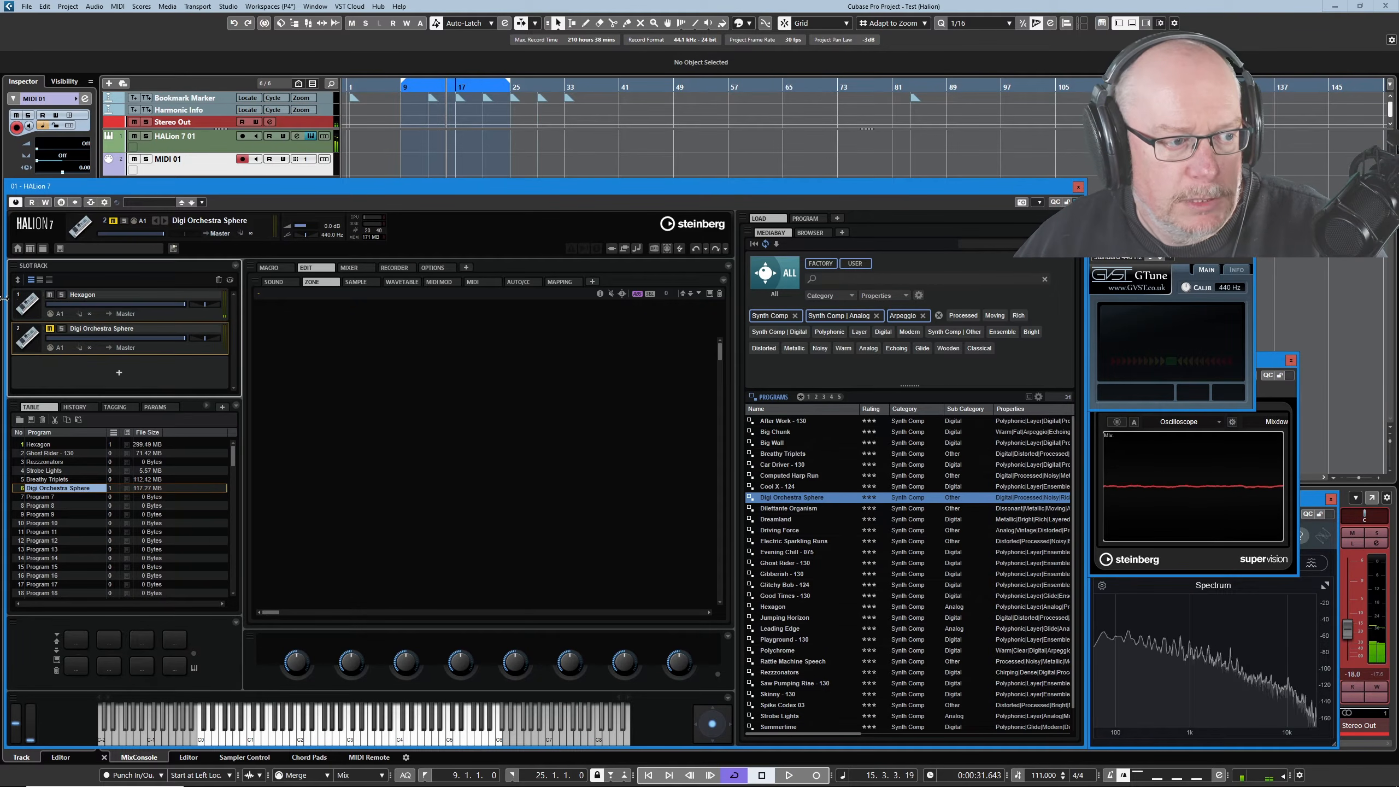
pyautogui.click(50, 329)
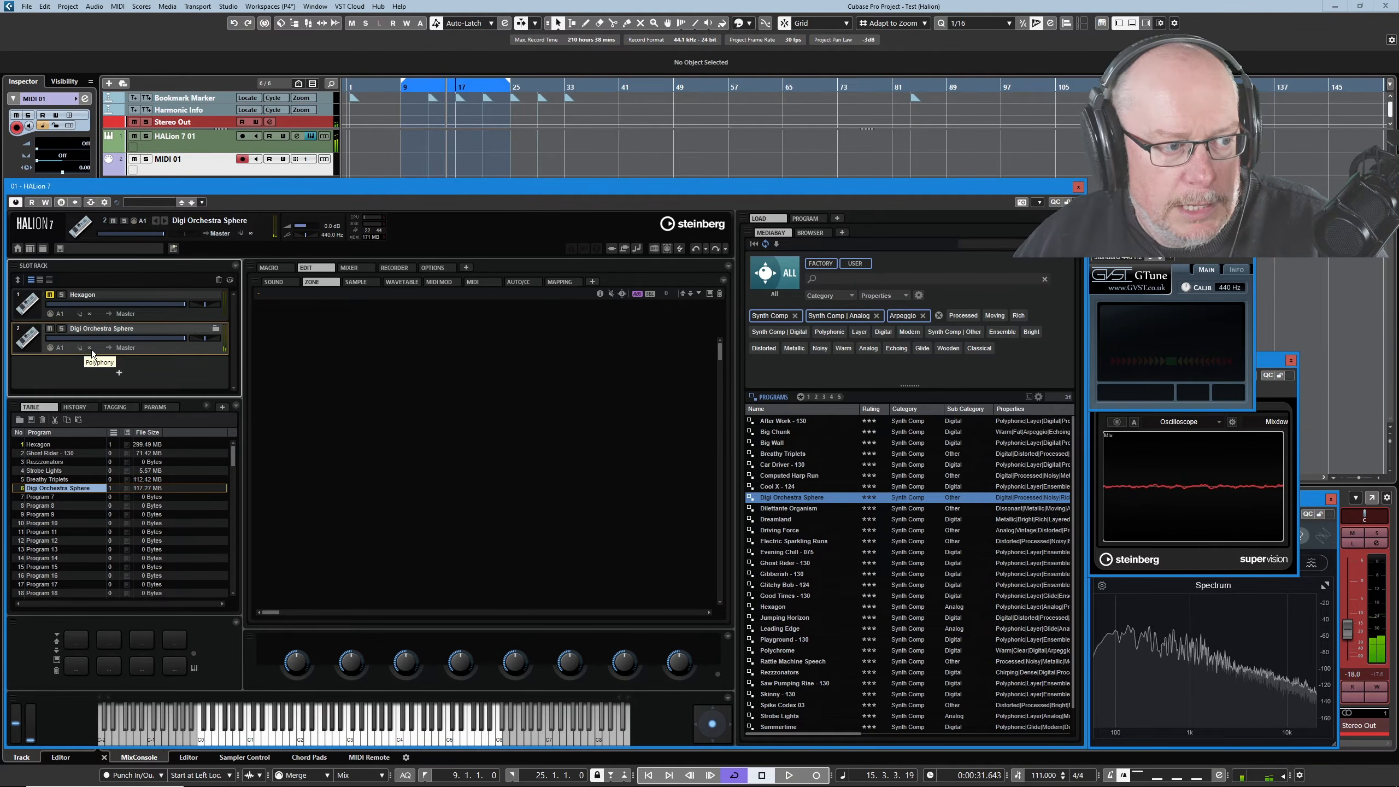
pyautogui.moveTo(92, 350); pyautogui.dragTo(91, 352)
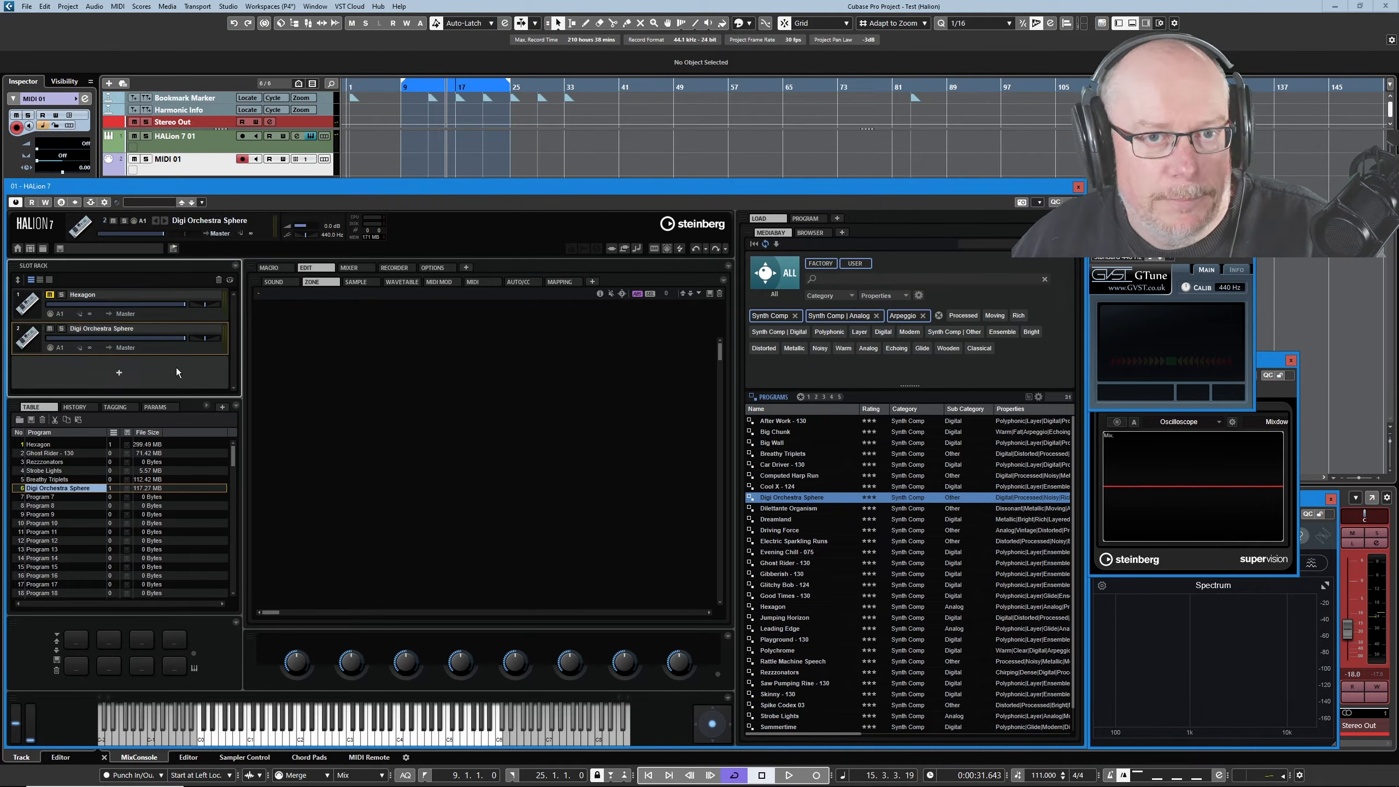
# Keep slot 2's output on Master and close the HALion 7 window.
pyautogui.click(123, 348)
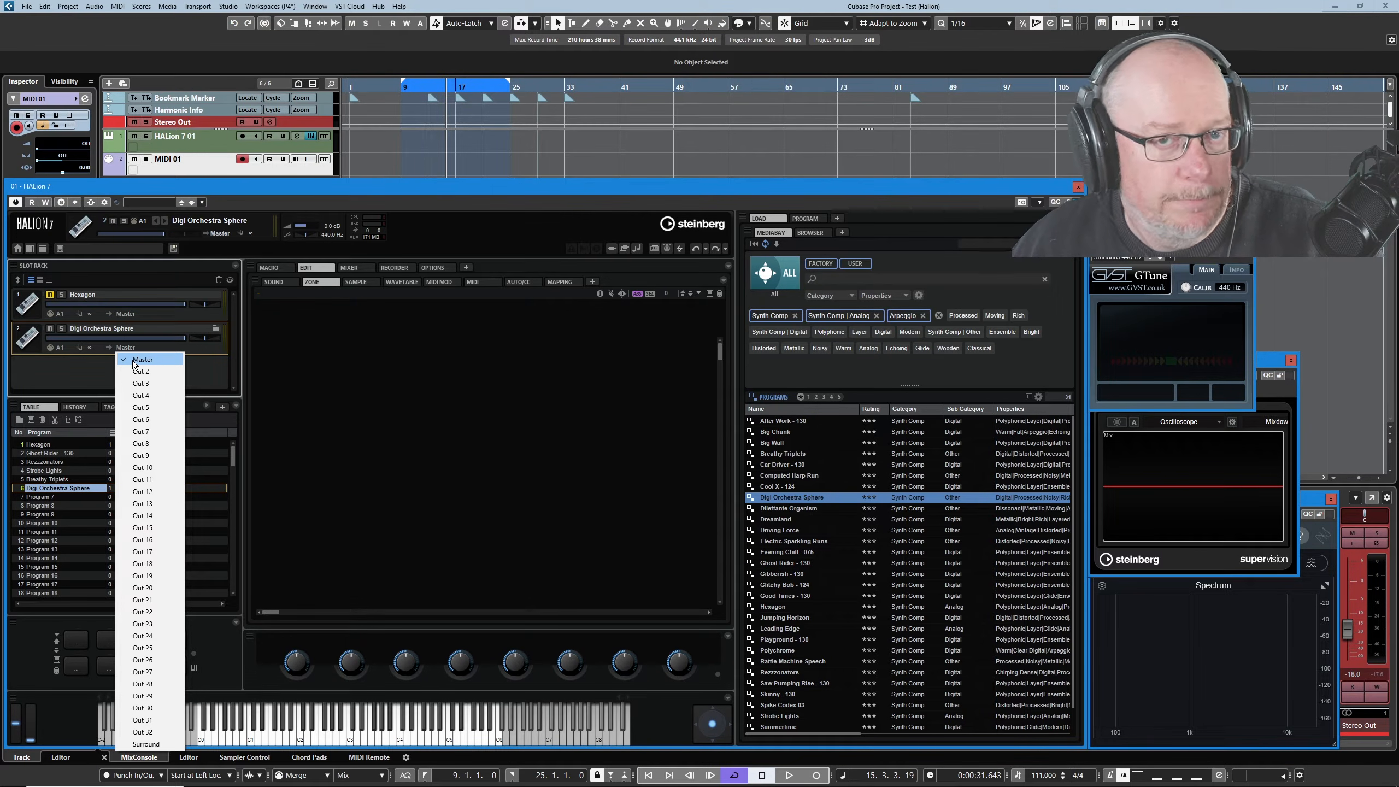
pyautogui.click(98, 375)
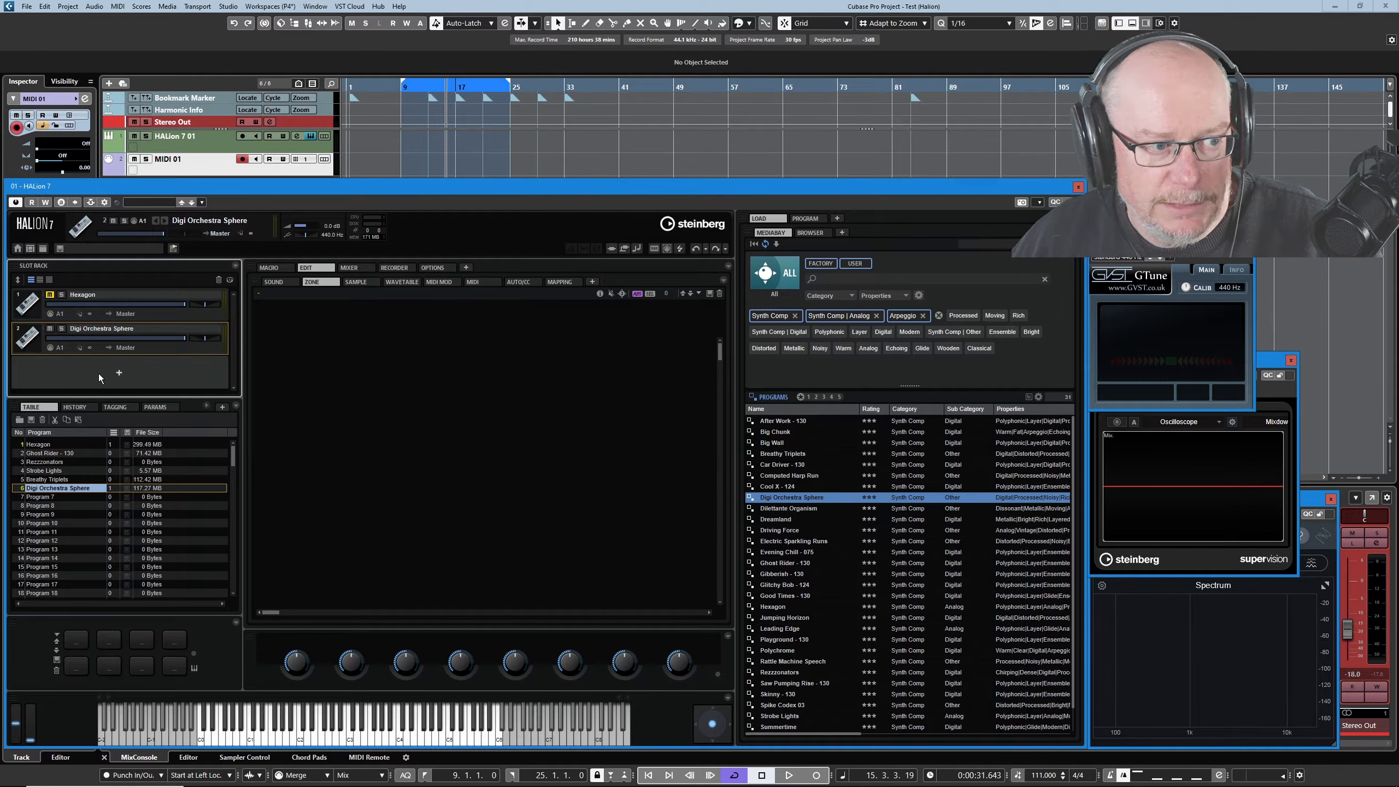
pyautogui.click(1077, 187)
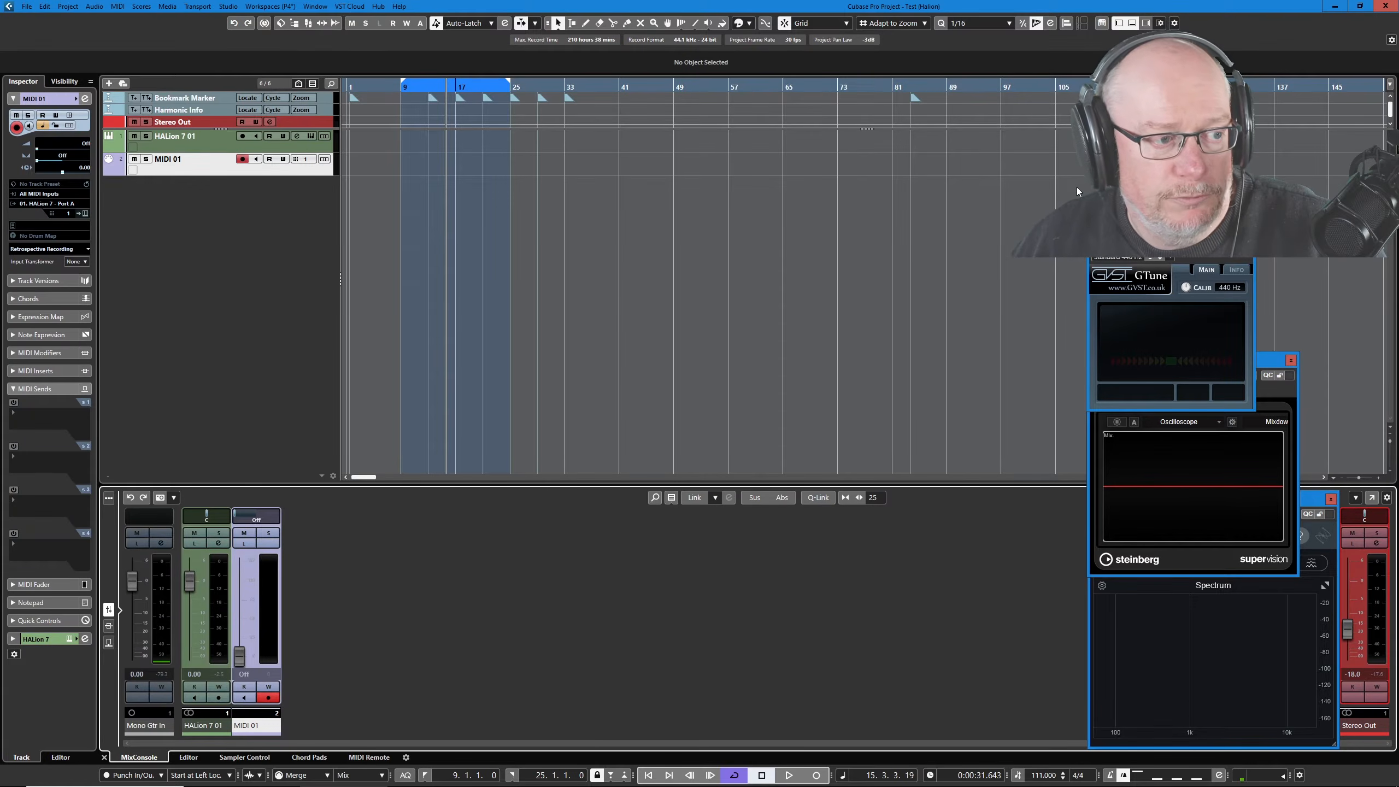
# On the HALion 7 01 track, activate Out 2 in Activate Outputs, then deactivate it again.
pyautogui.click(190, 148)
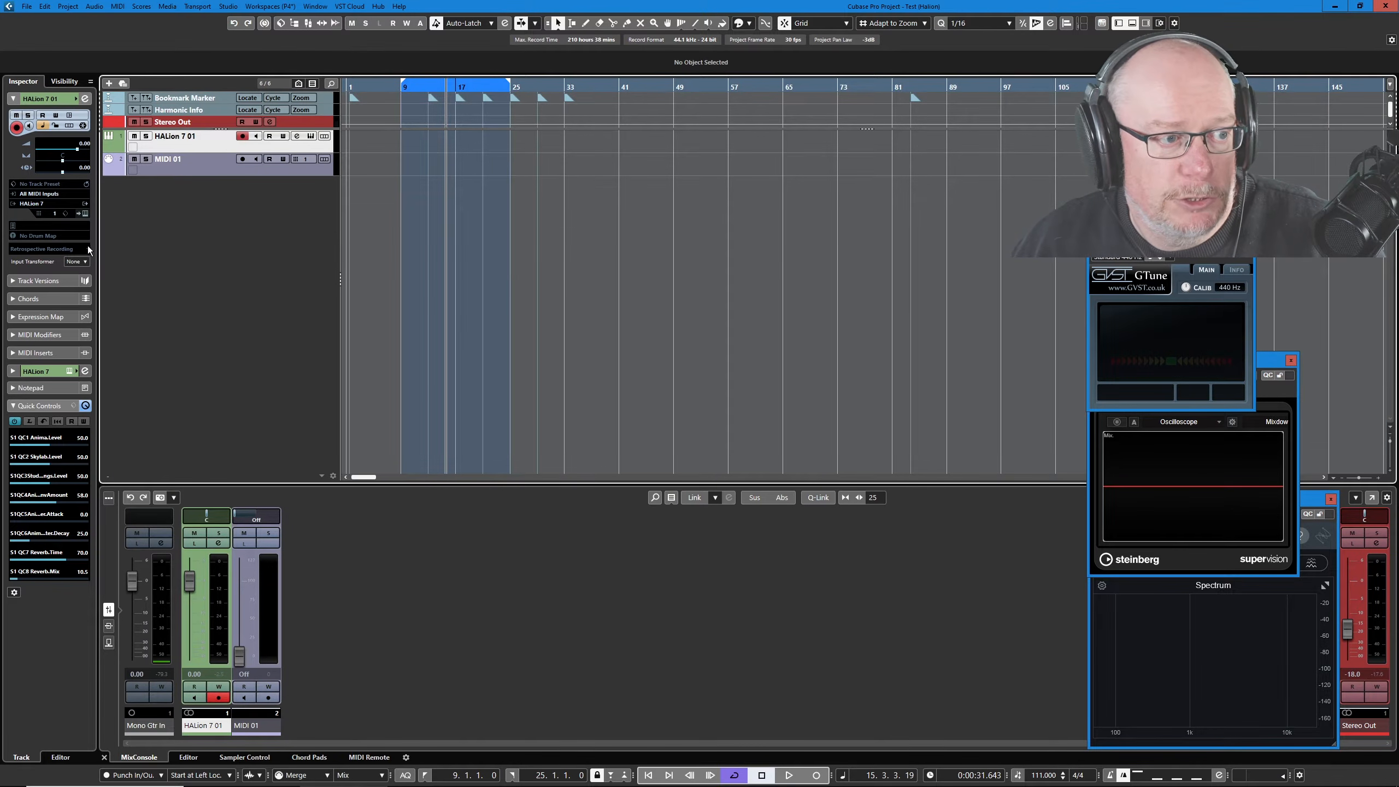
pyautogui.click(85, 203)
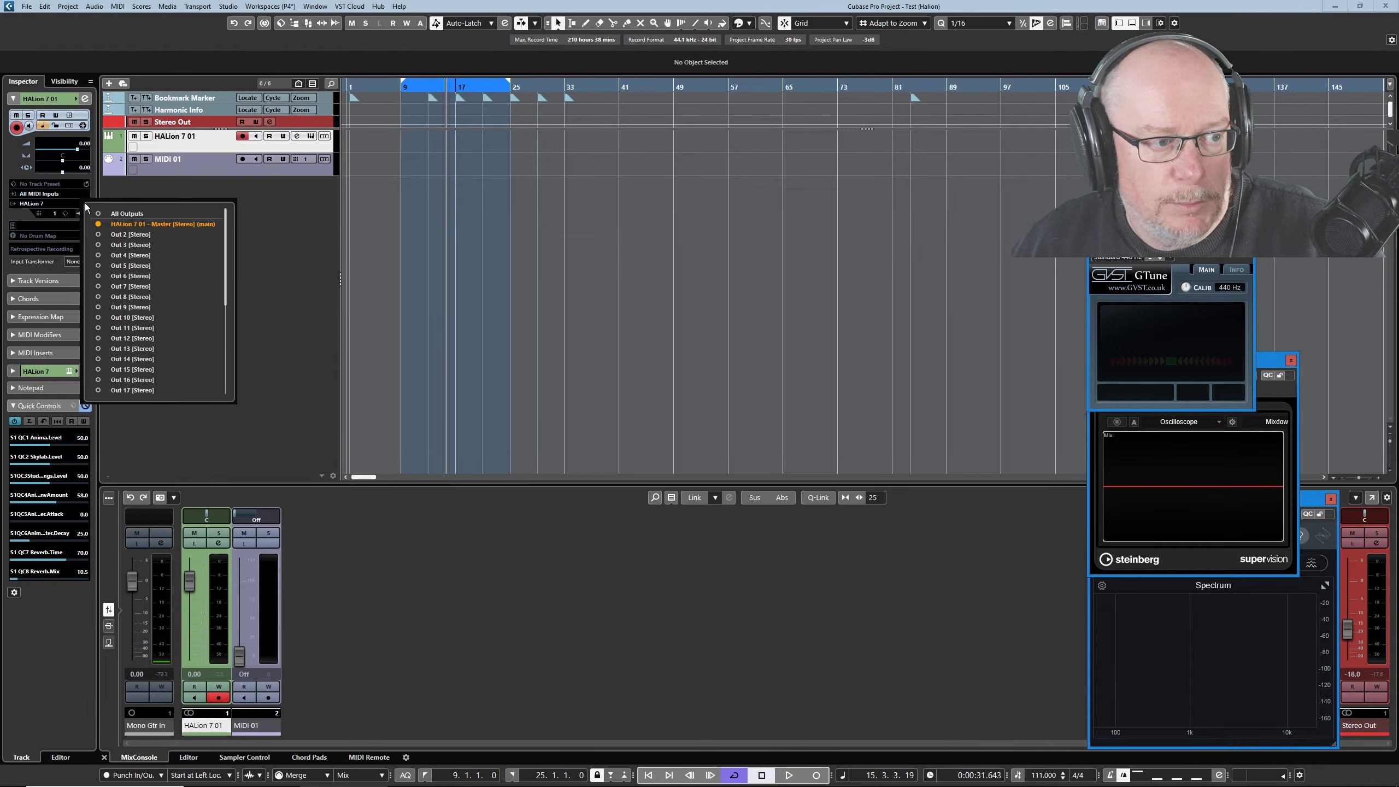
pyautogui.moveTo(225, 244); pyautogui.dragTo(230, 189)
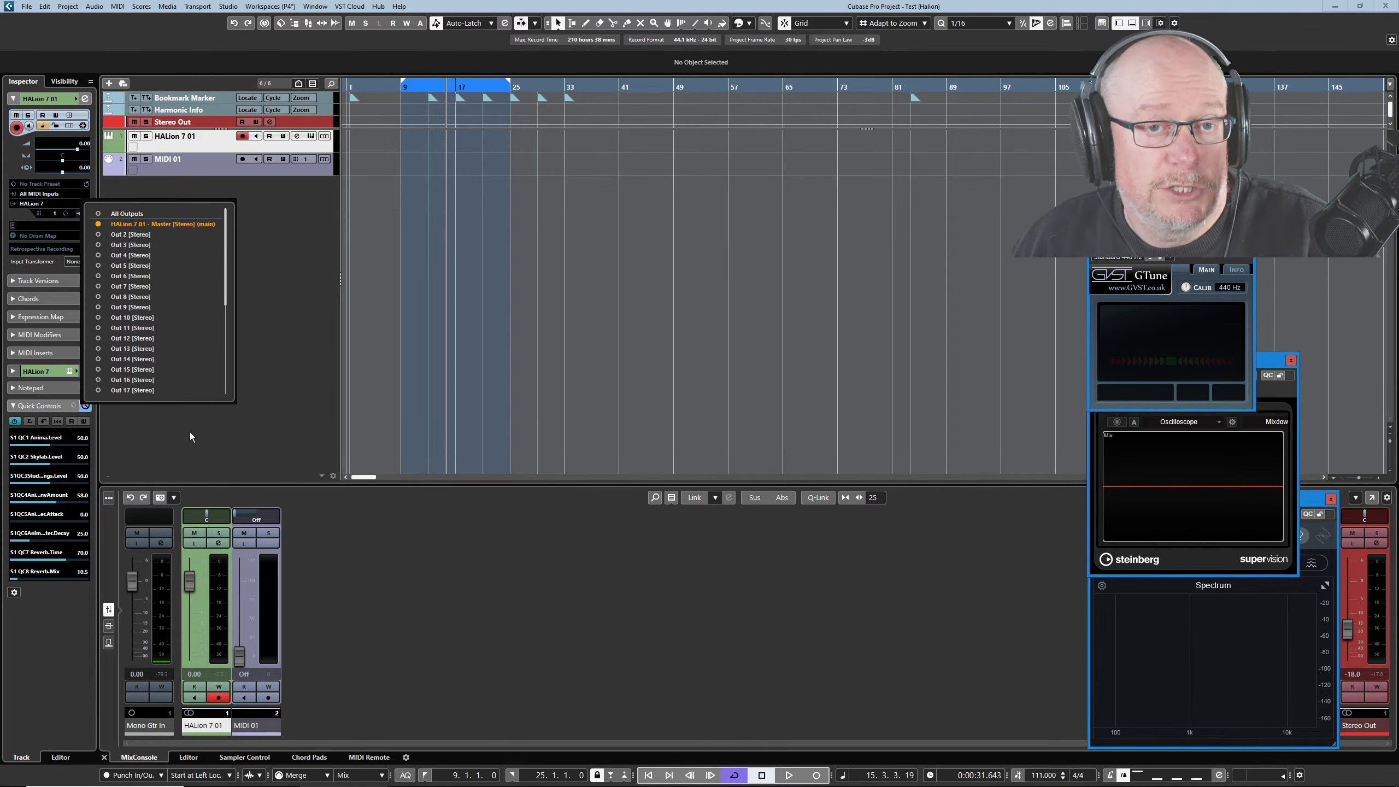
pyautogui.click(98, 235)
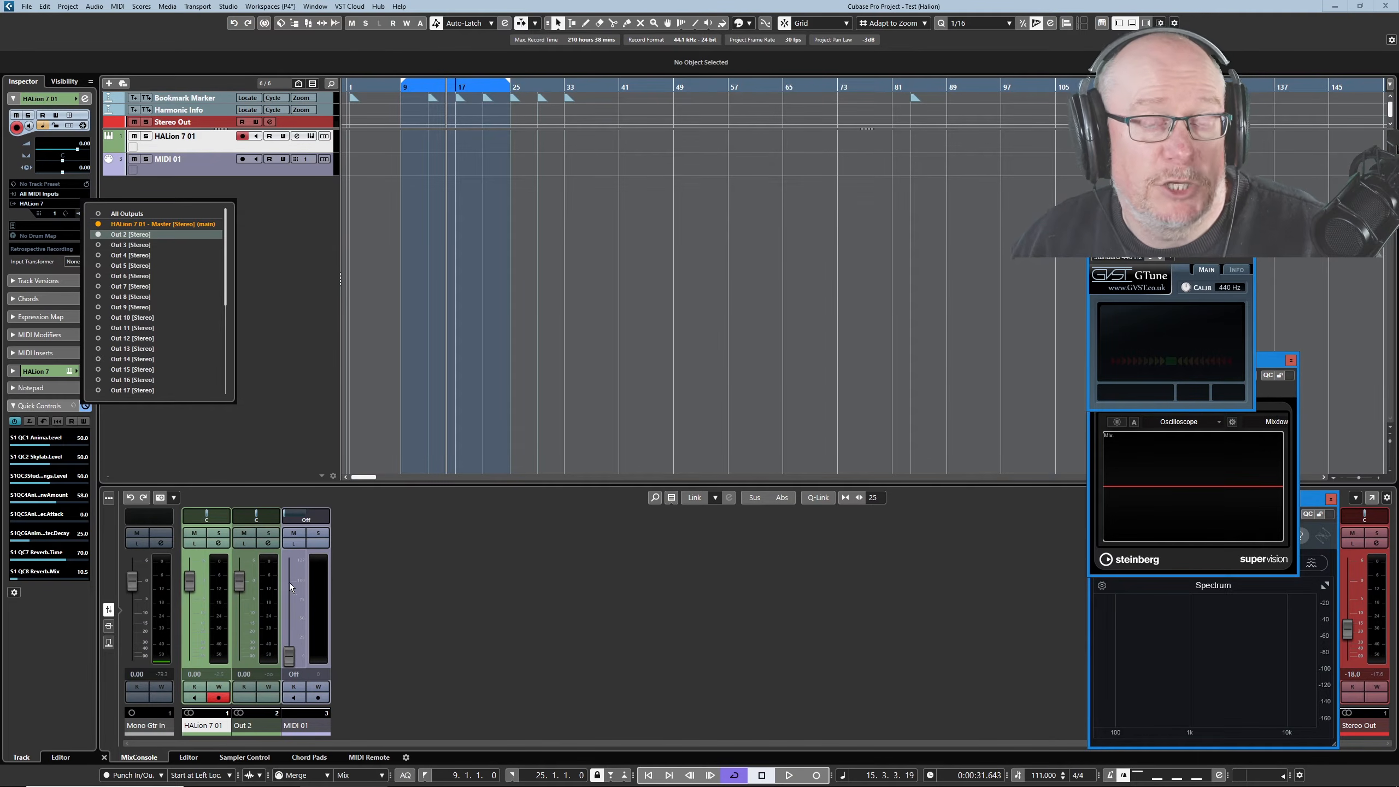
pyautogui.click(98, 235)
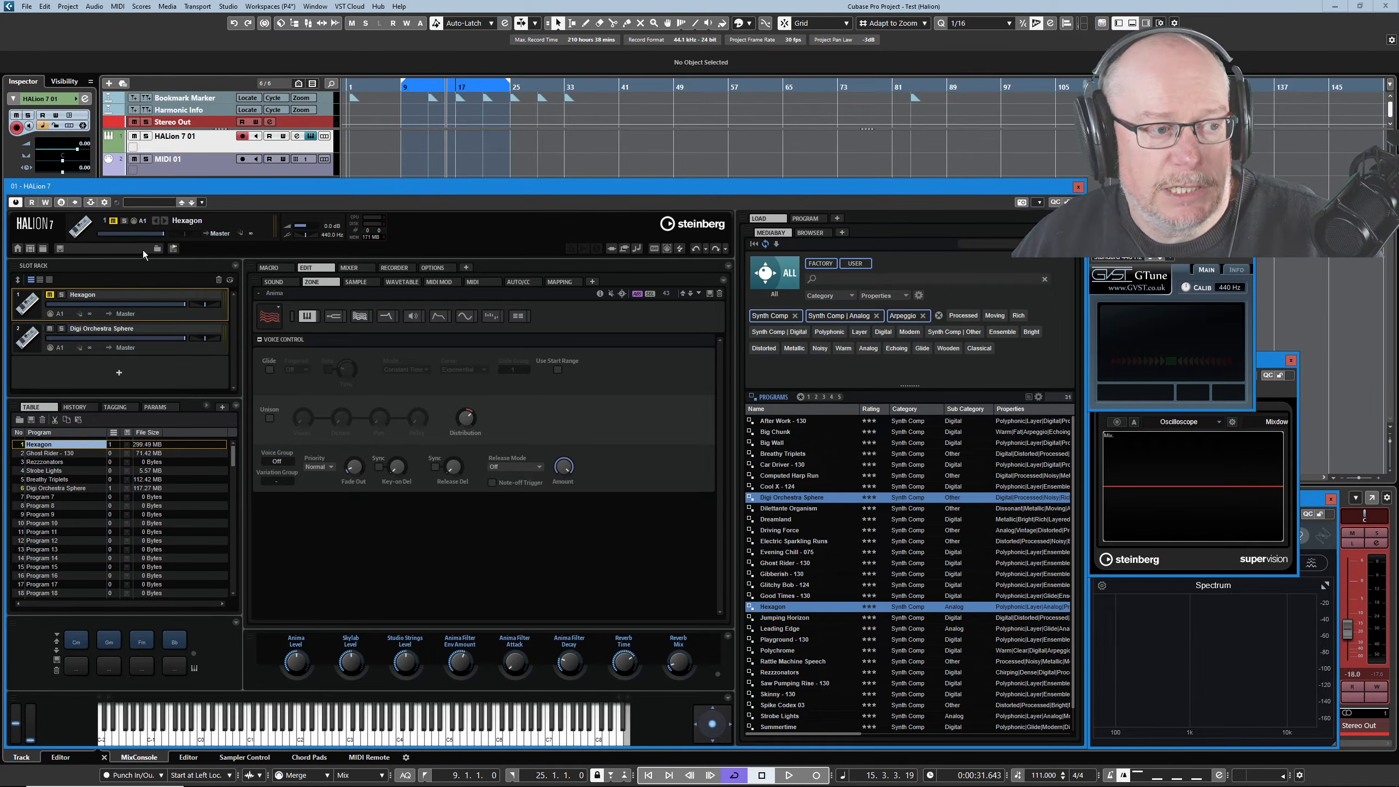
# Reset all HALion 7 plug-in settings from the multi-program's context menu, confirming with Yes.
pyautogui.rightClick(101, 249)
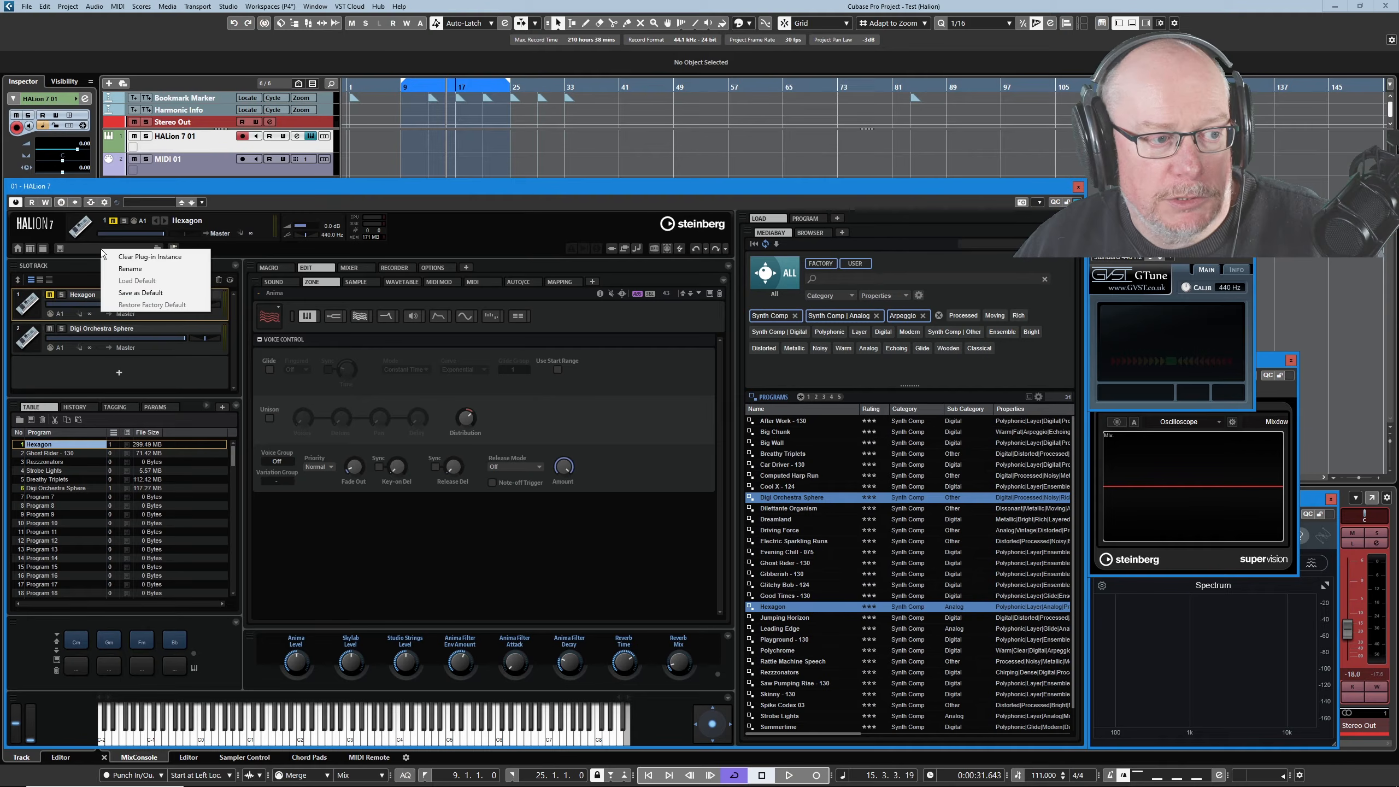
pyautogui.click(153, 257)
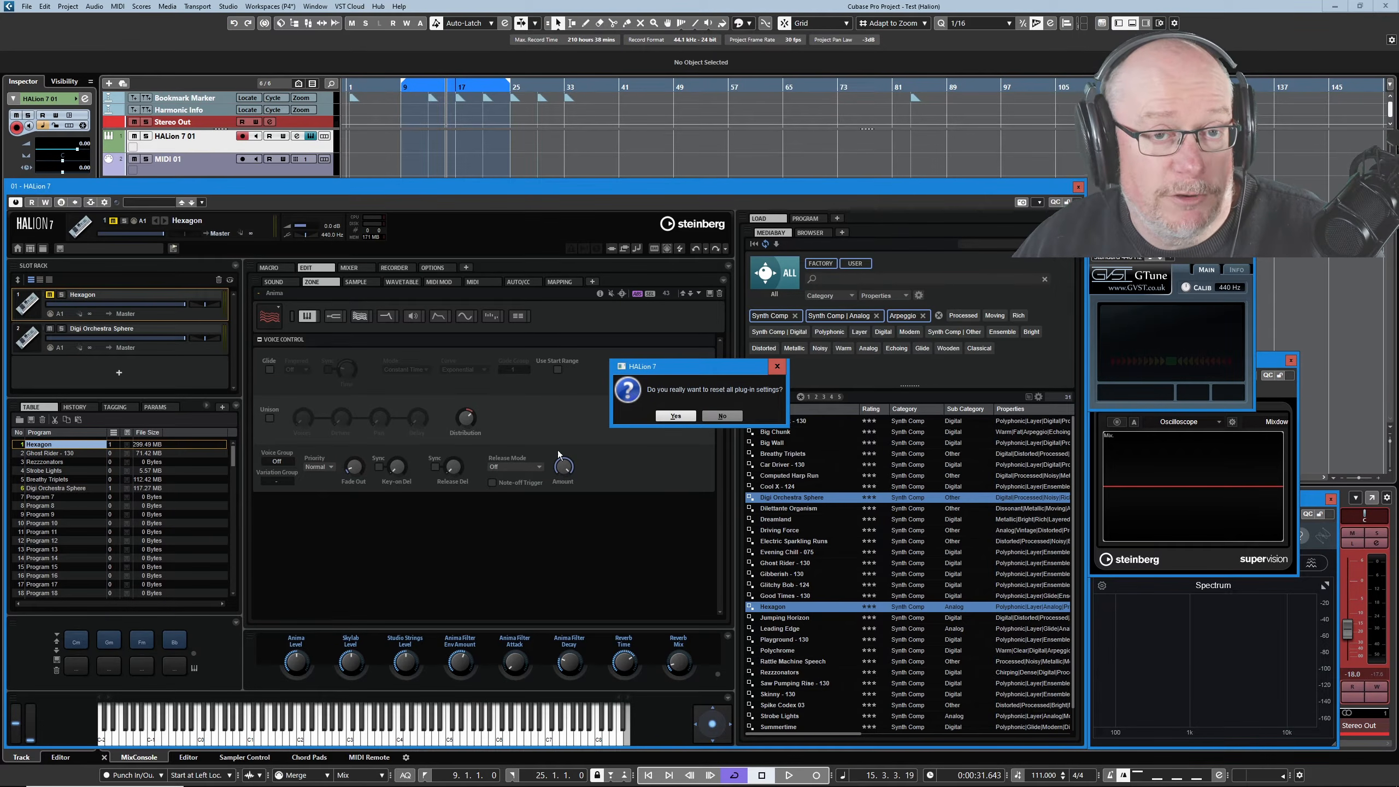
pyautogui.click(676, 417)
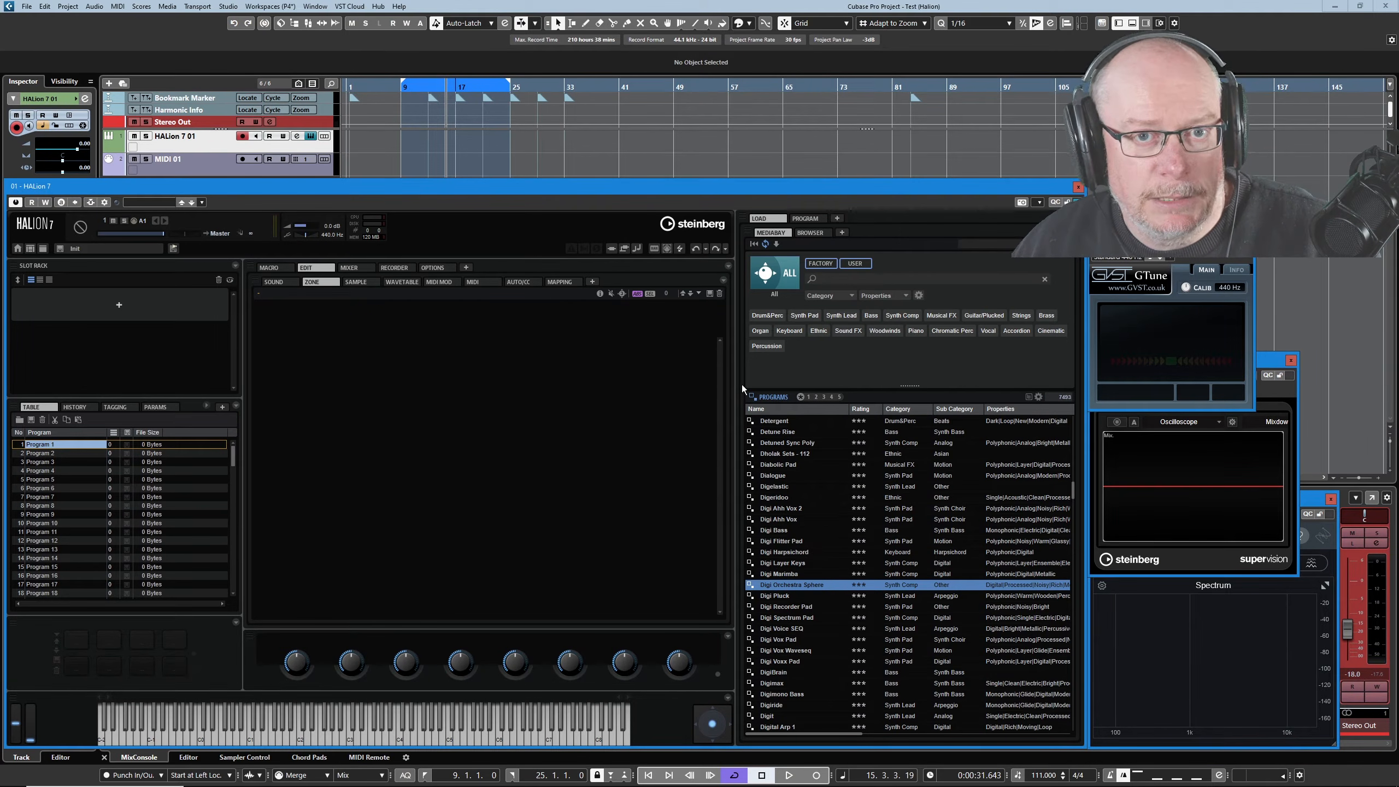
# Search MediaBay for 'hexagon', load the Hexagon program into slot 1, and view its layers.
pyautogui.click(835, 276)
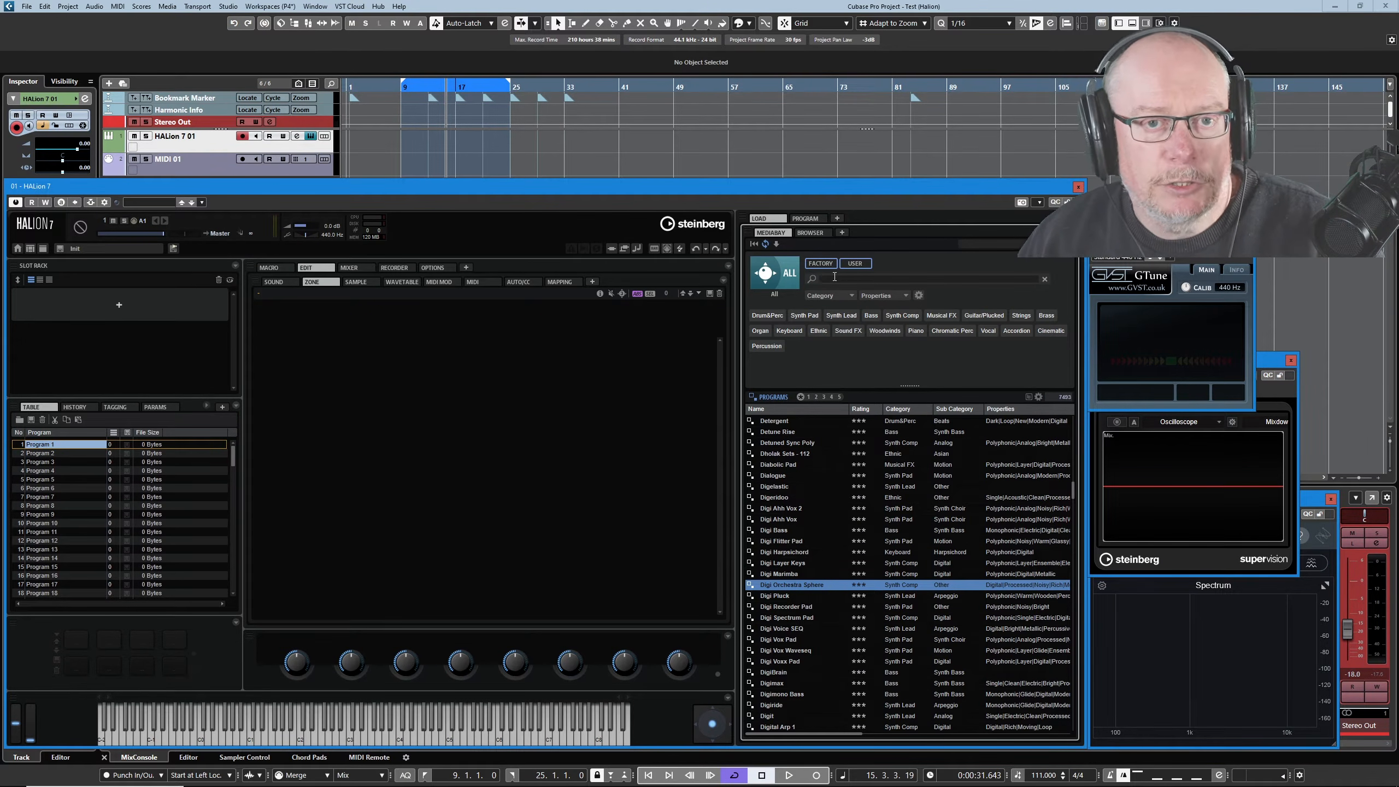
pyautogui.write('hexagon')
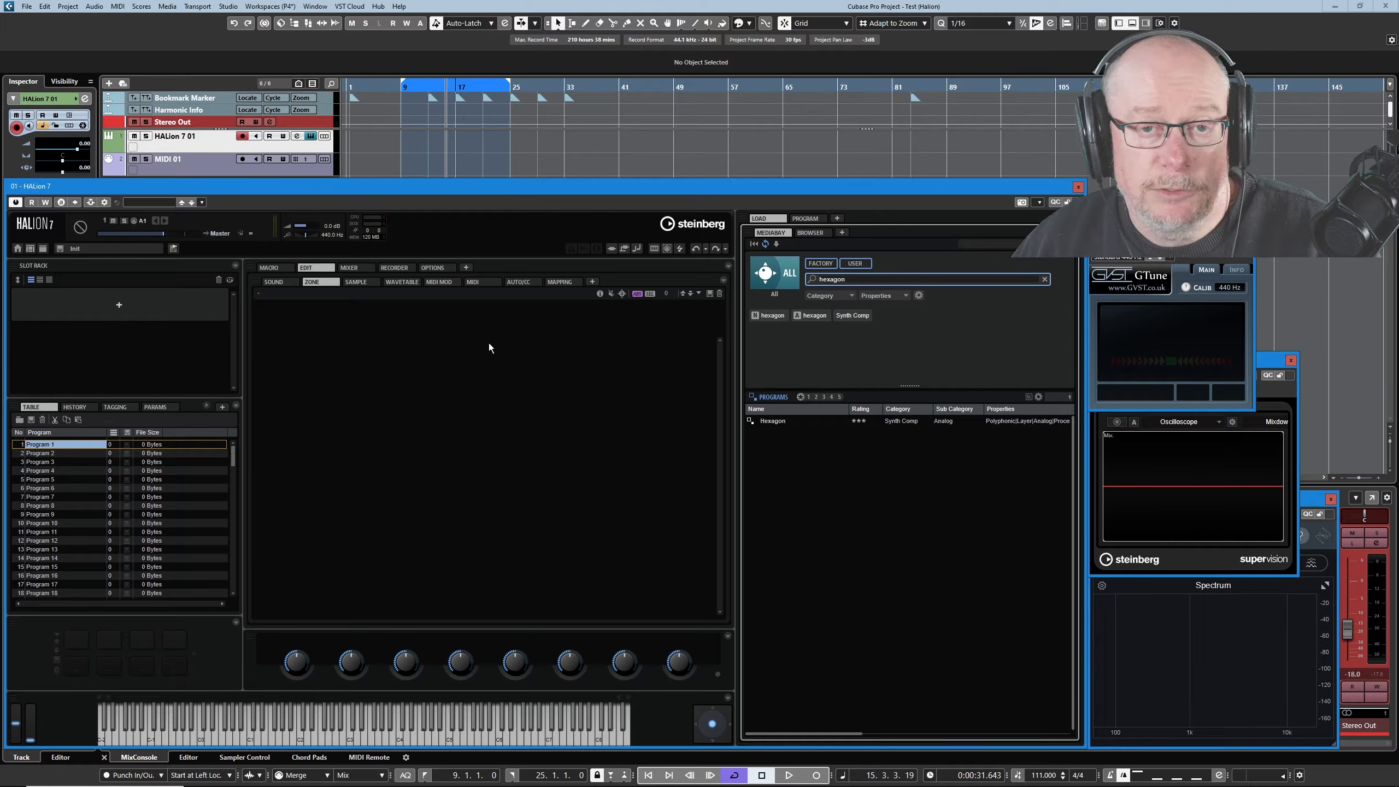
pyautogui.doubleClick(777, 422)
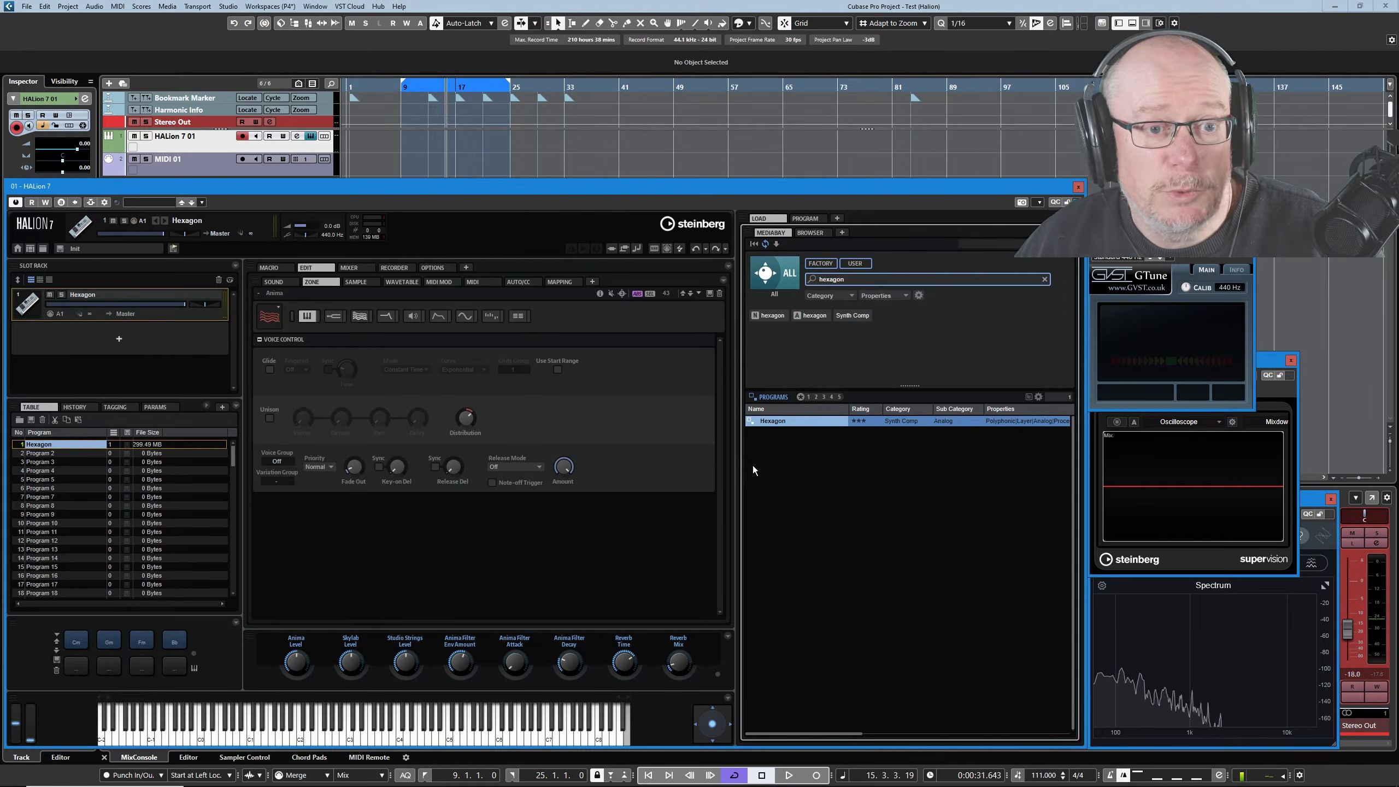
pyautogui.click(797, 219)
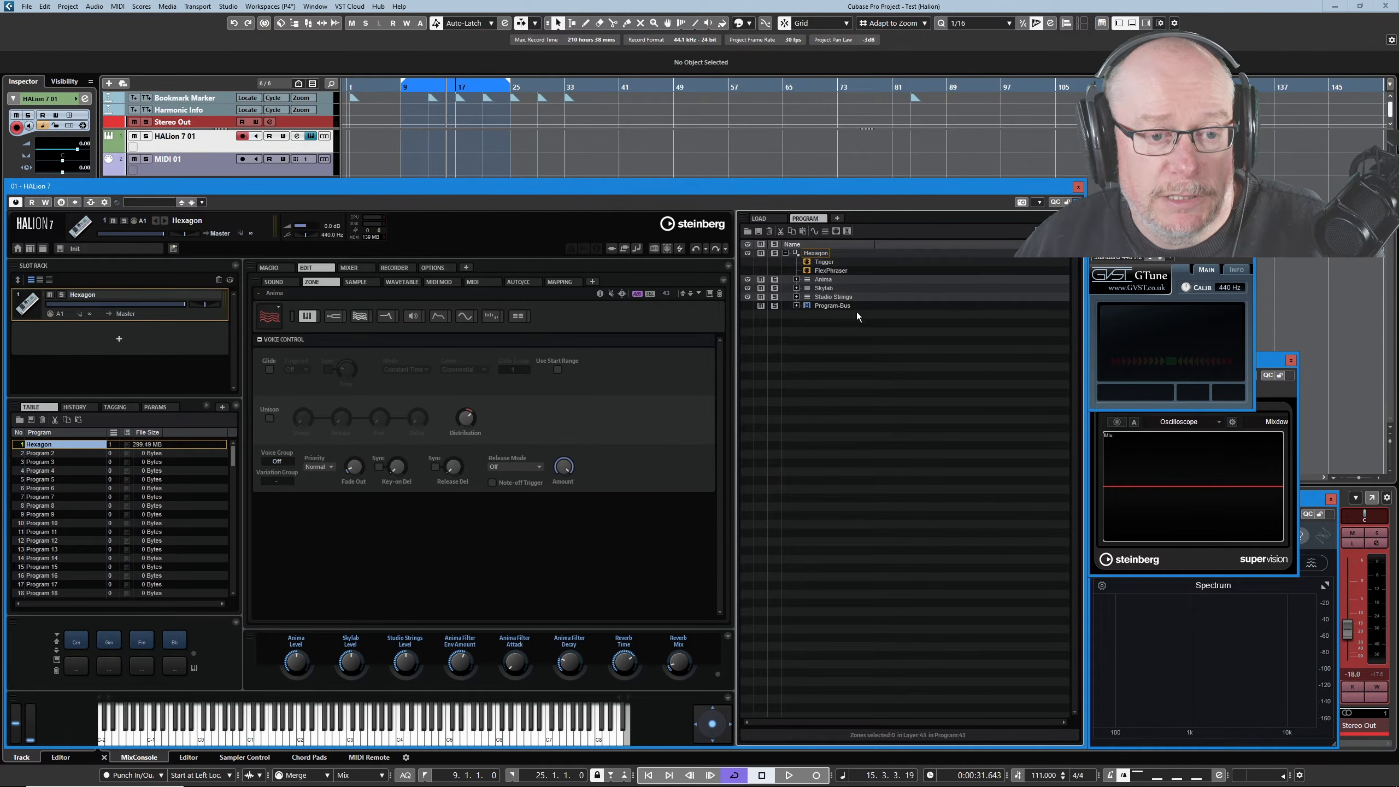
# Expand and collapse Hexagon's Anima, Skylab and Studio Strings layers in the program tree.
pyautogui.click(796, 279)
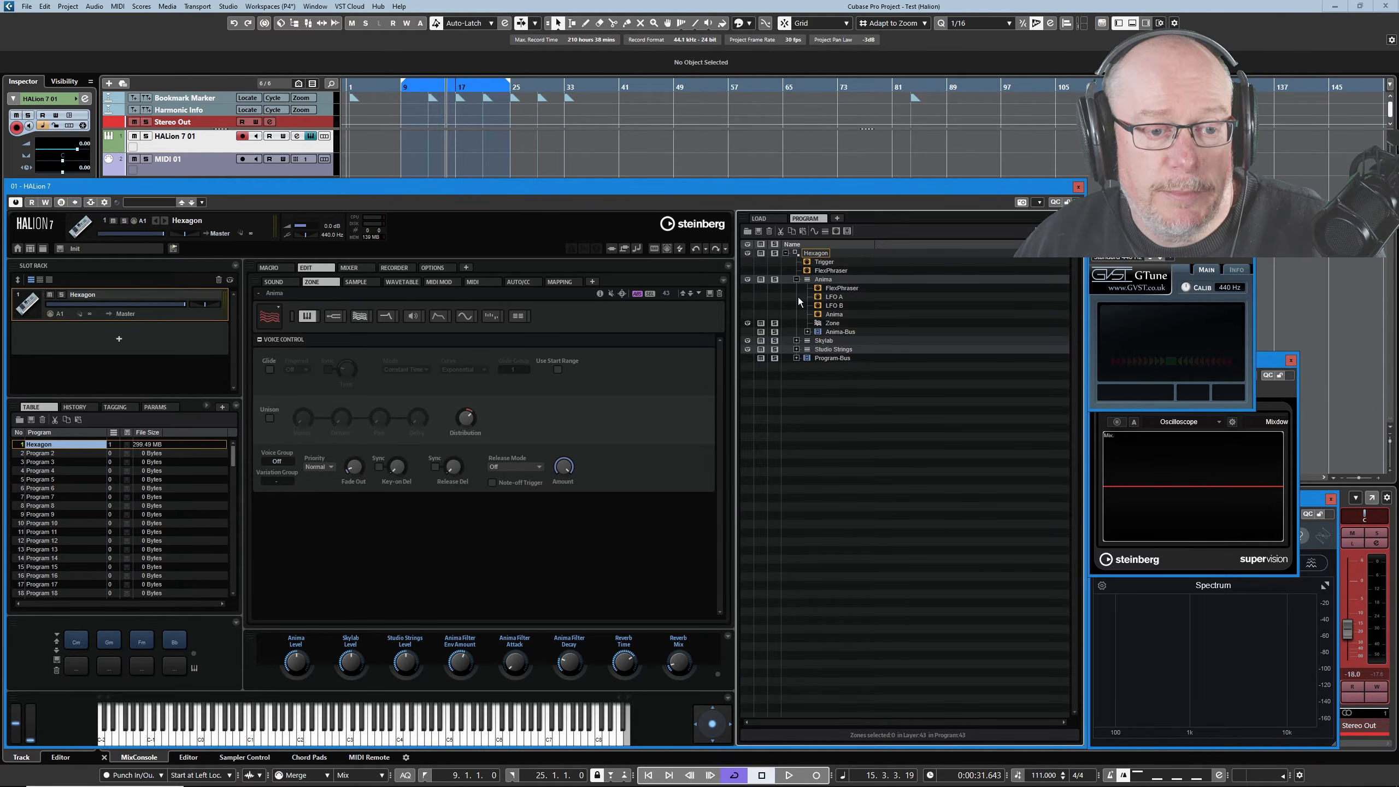
pyautogui.click(796, 340)
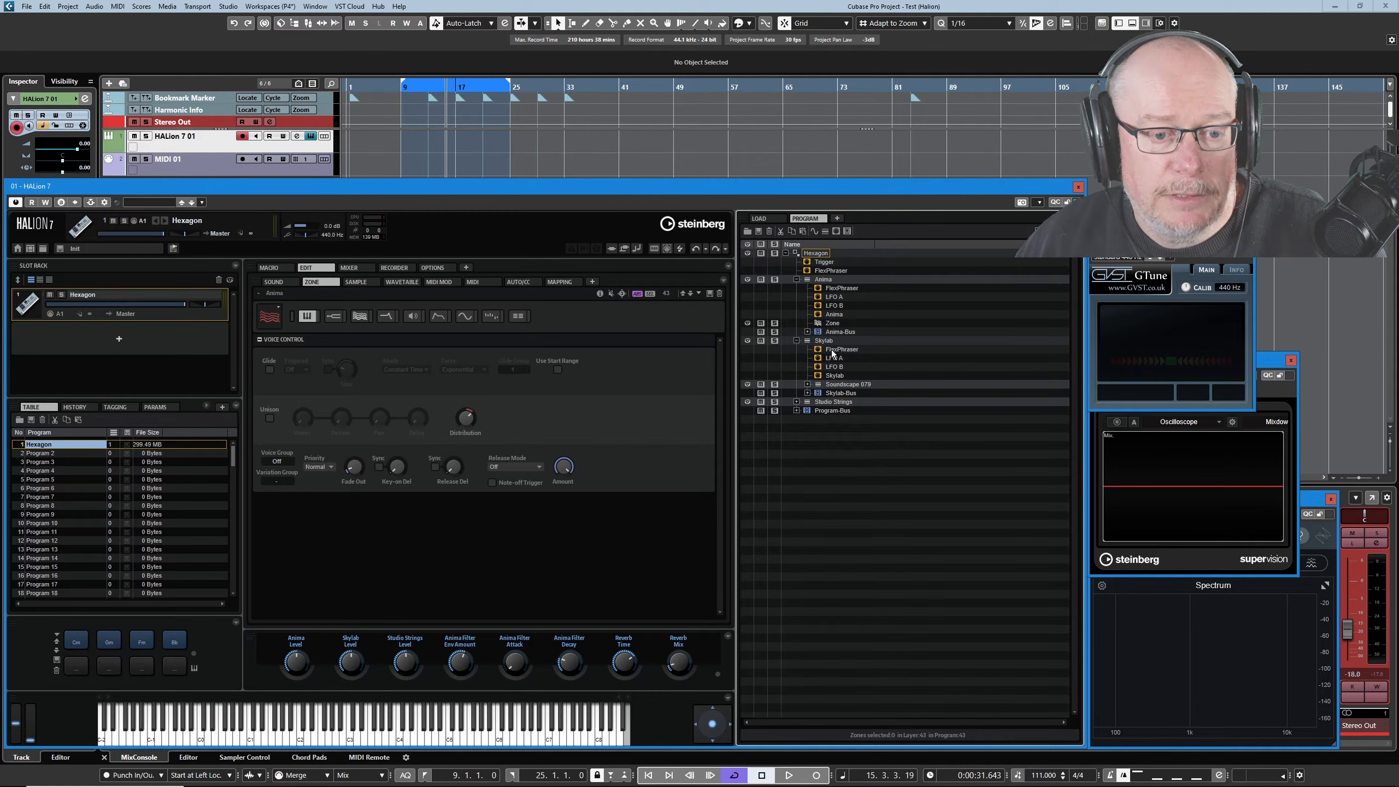
pyautogui.click(796, 402)
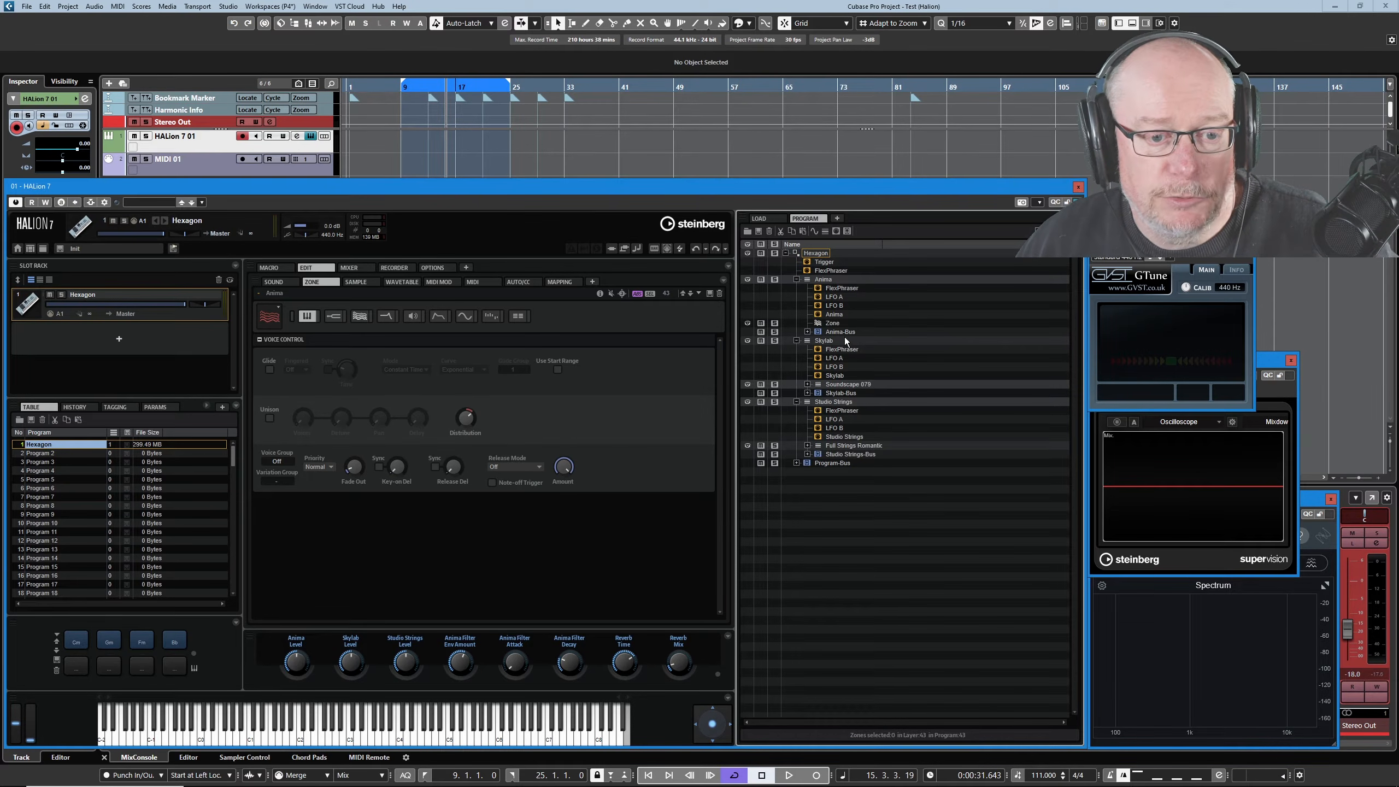
pyautogui.click(796, 280)
pyautogui.click(796, 288)
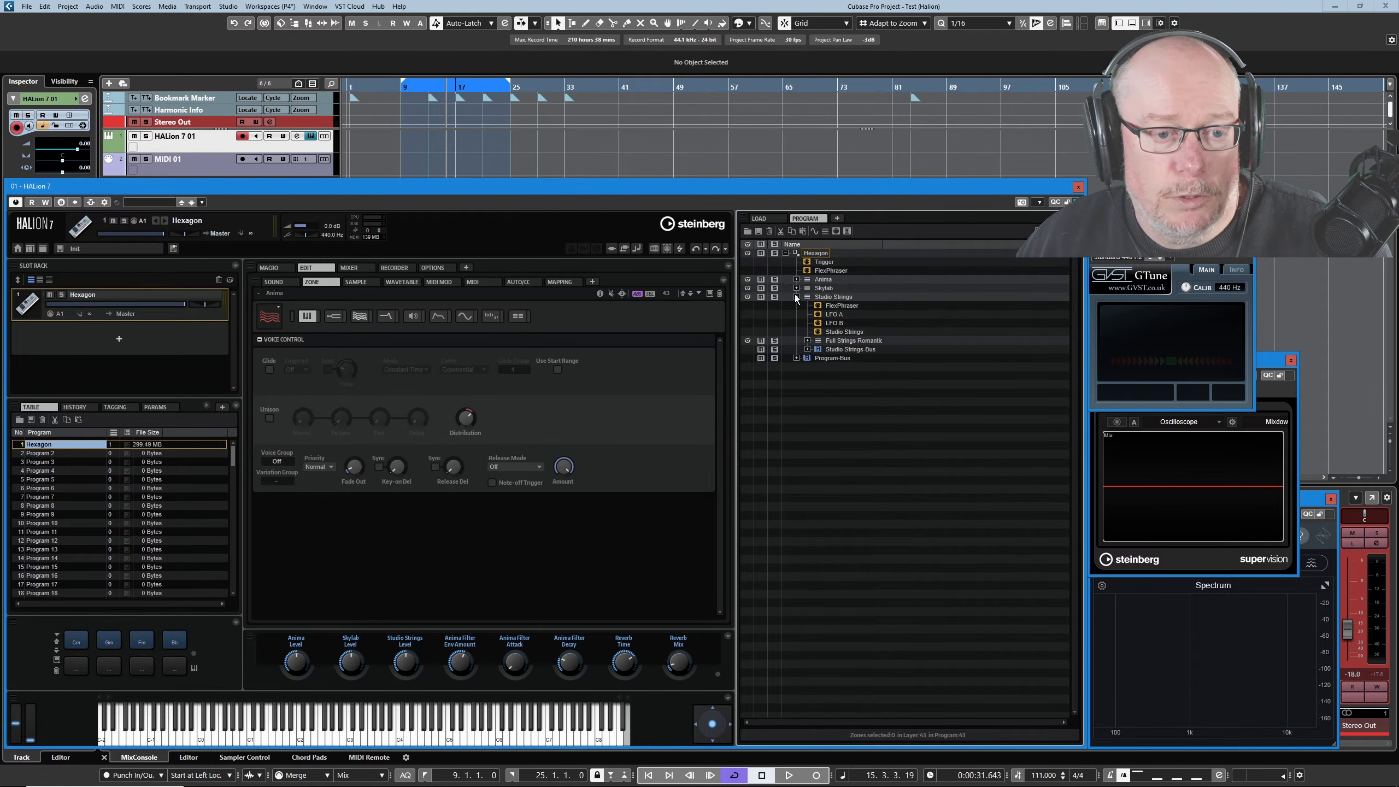
pyautogui.click(796, 298)
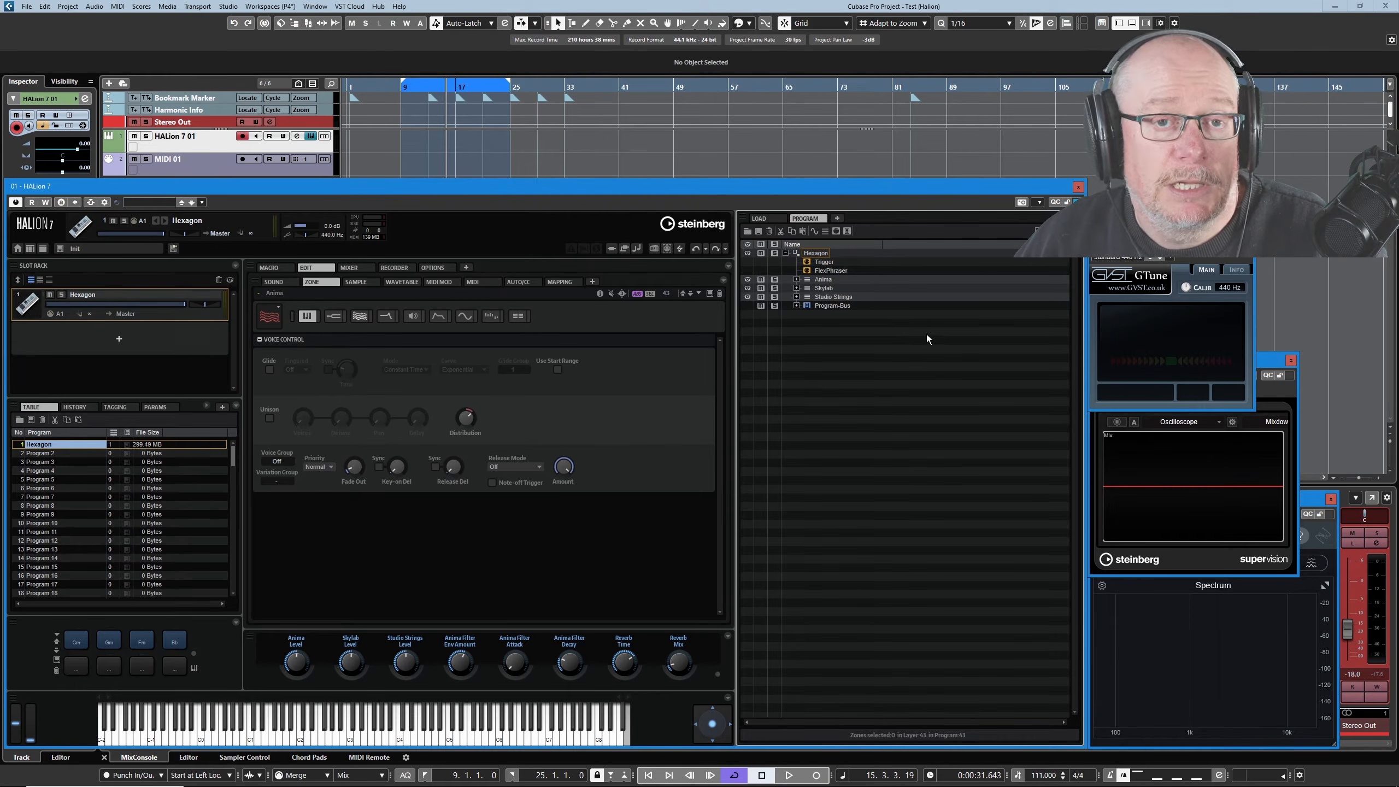
# In the Load results, open a widened Program Structure pane listing Hexagon's layers.
pyautogui.click(759, 218)
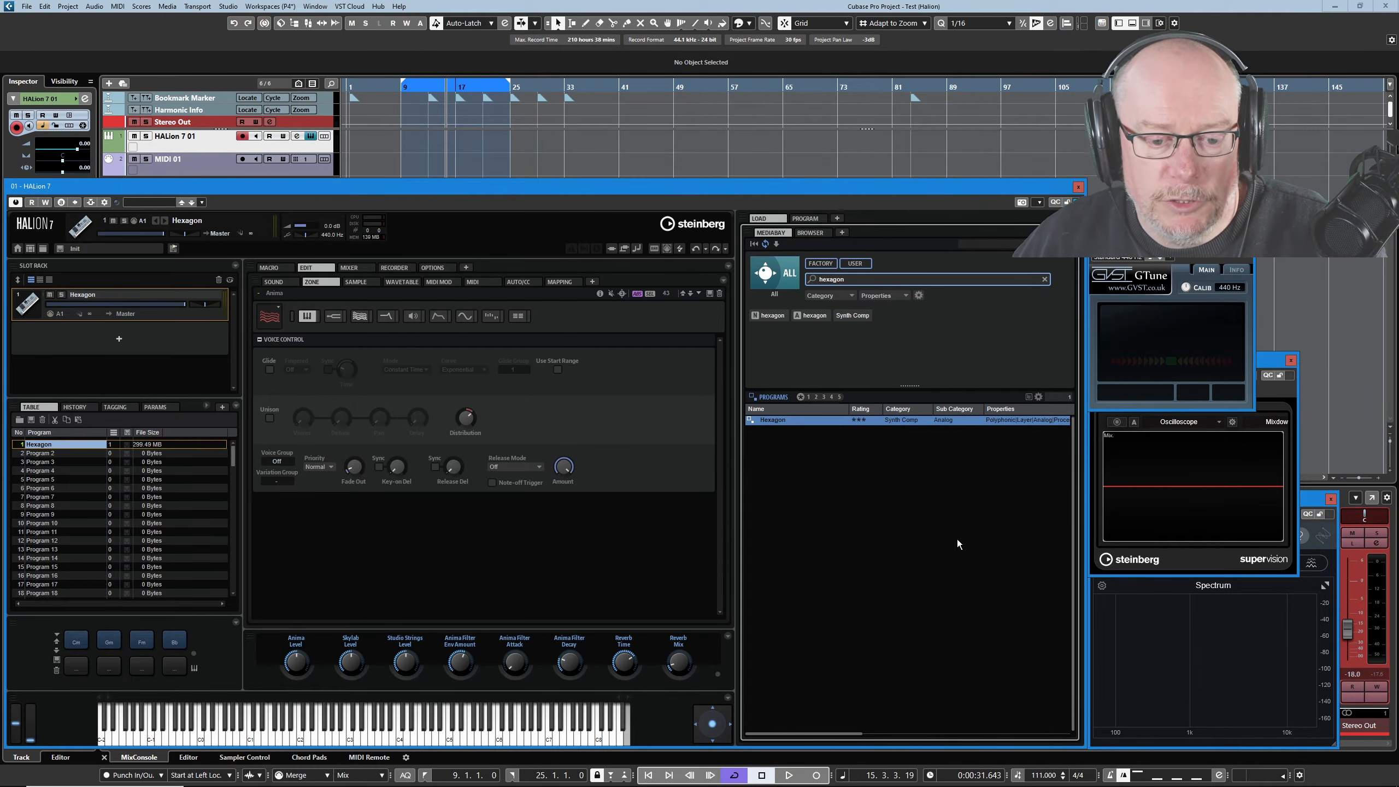
pyautogui.click(1028, 396)
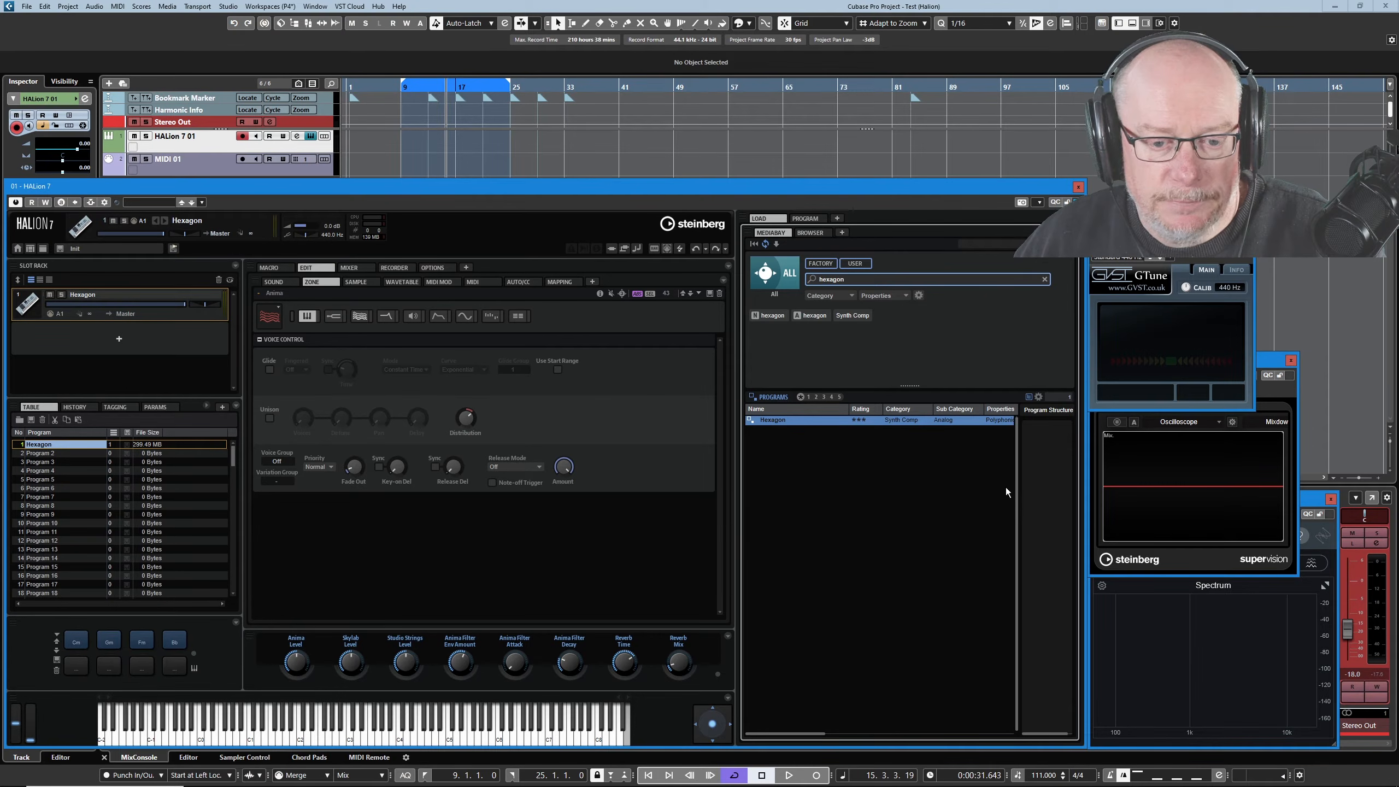
pyautogui.moveTo(1018, 486); pyautogui.dragTo(942, 485)
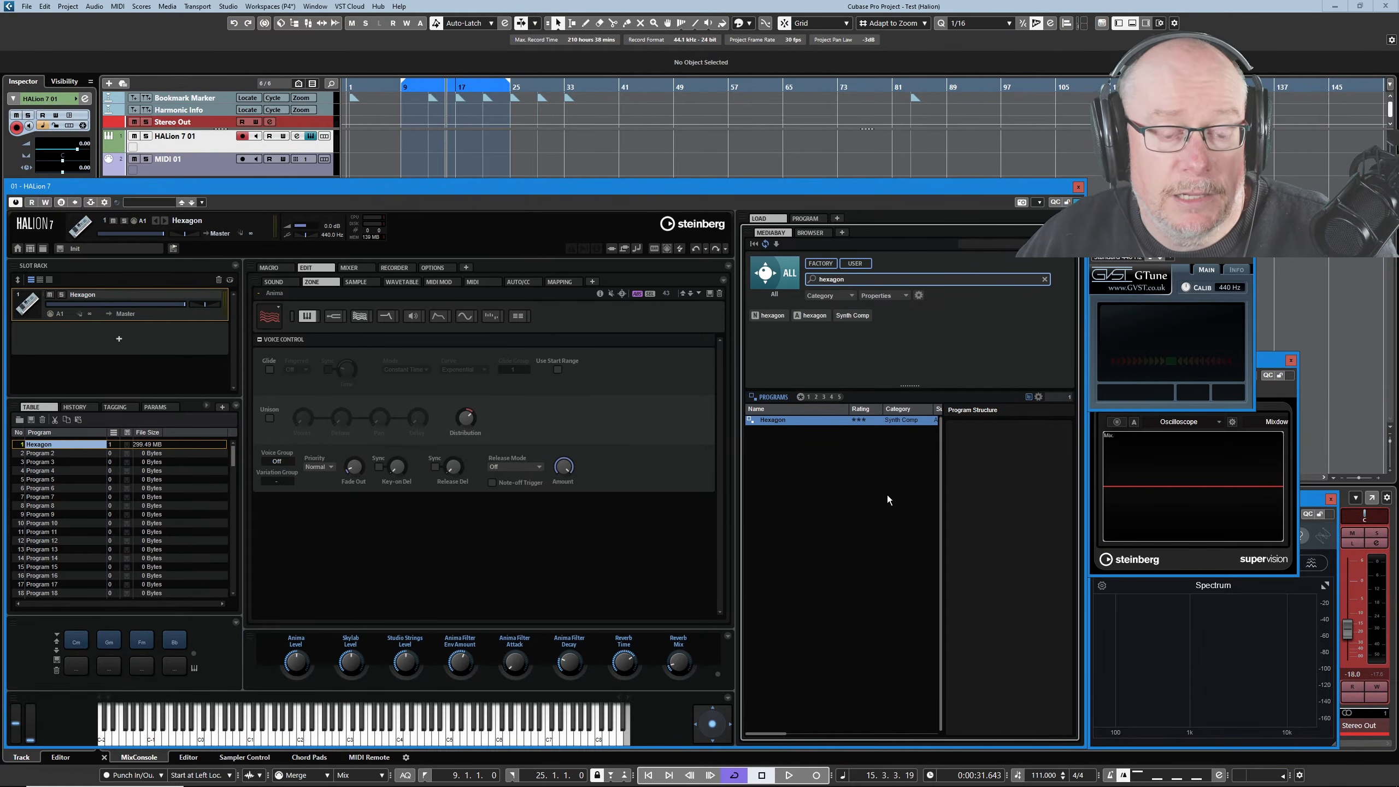
pyautogui.click(771, 420)
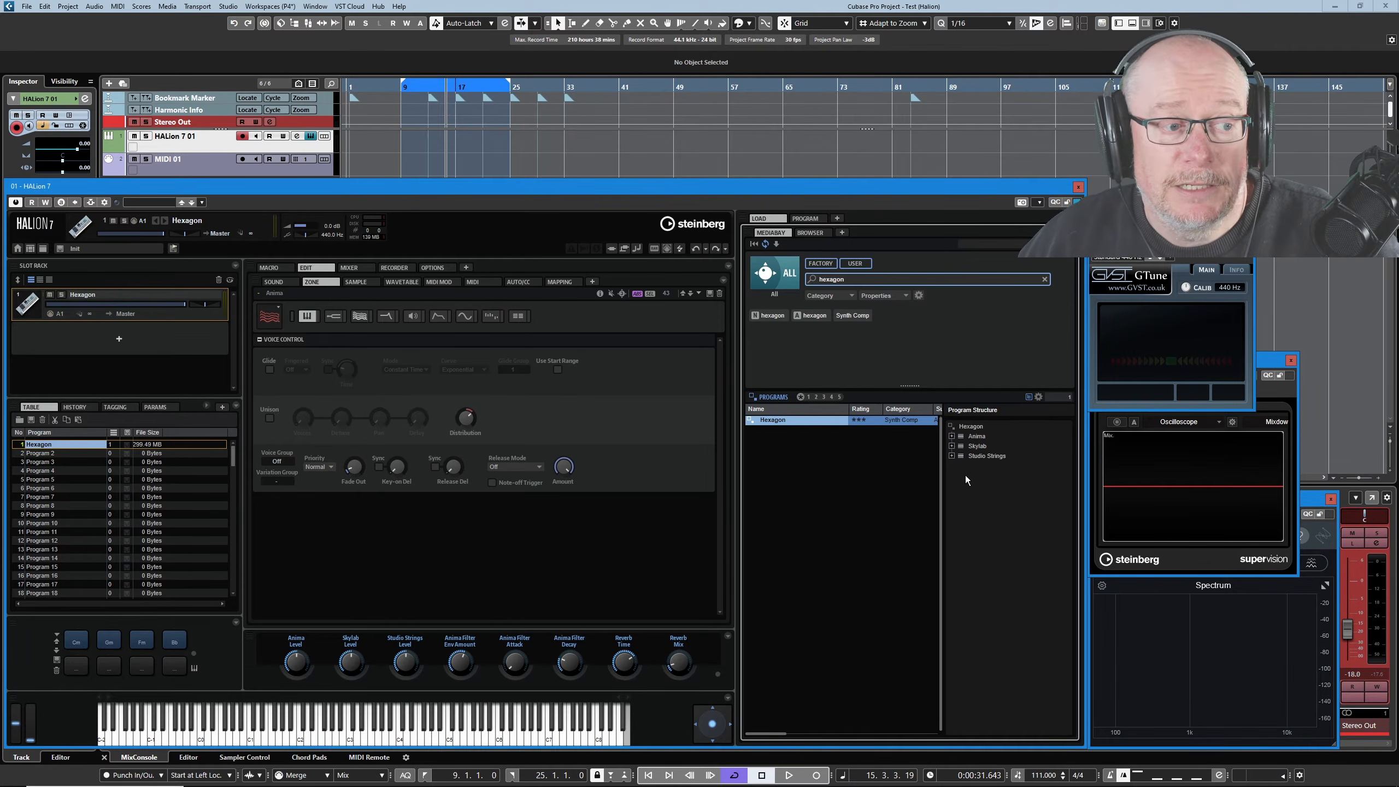
pyautogui.click(977, 436)
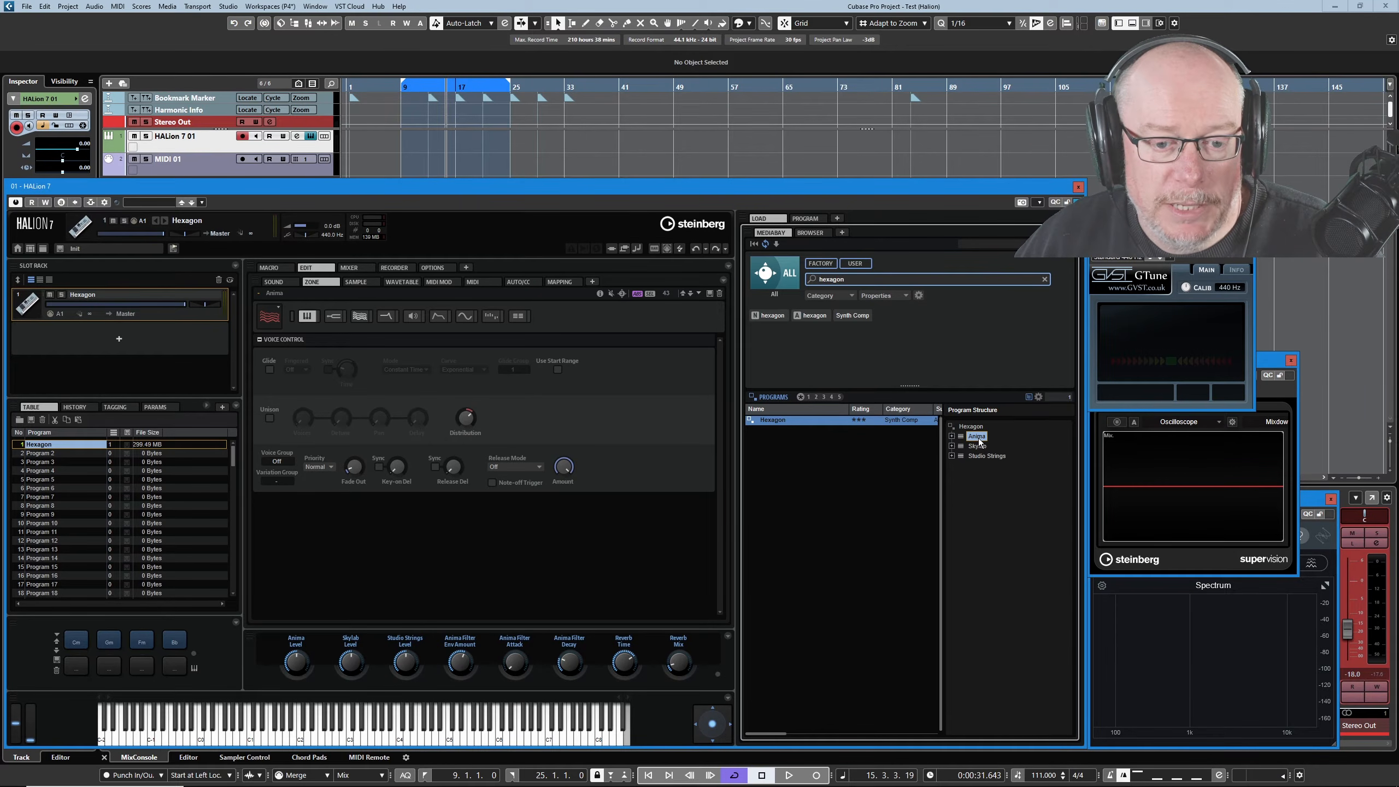
# Drop Anima into slot 2 and Skylab into slot 3, setting MIDI 01 to channel 2.
pyautogui.moveTo(979, 441); pyautogui.dragTo(121, 357)
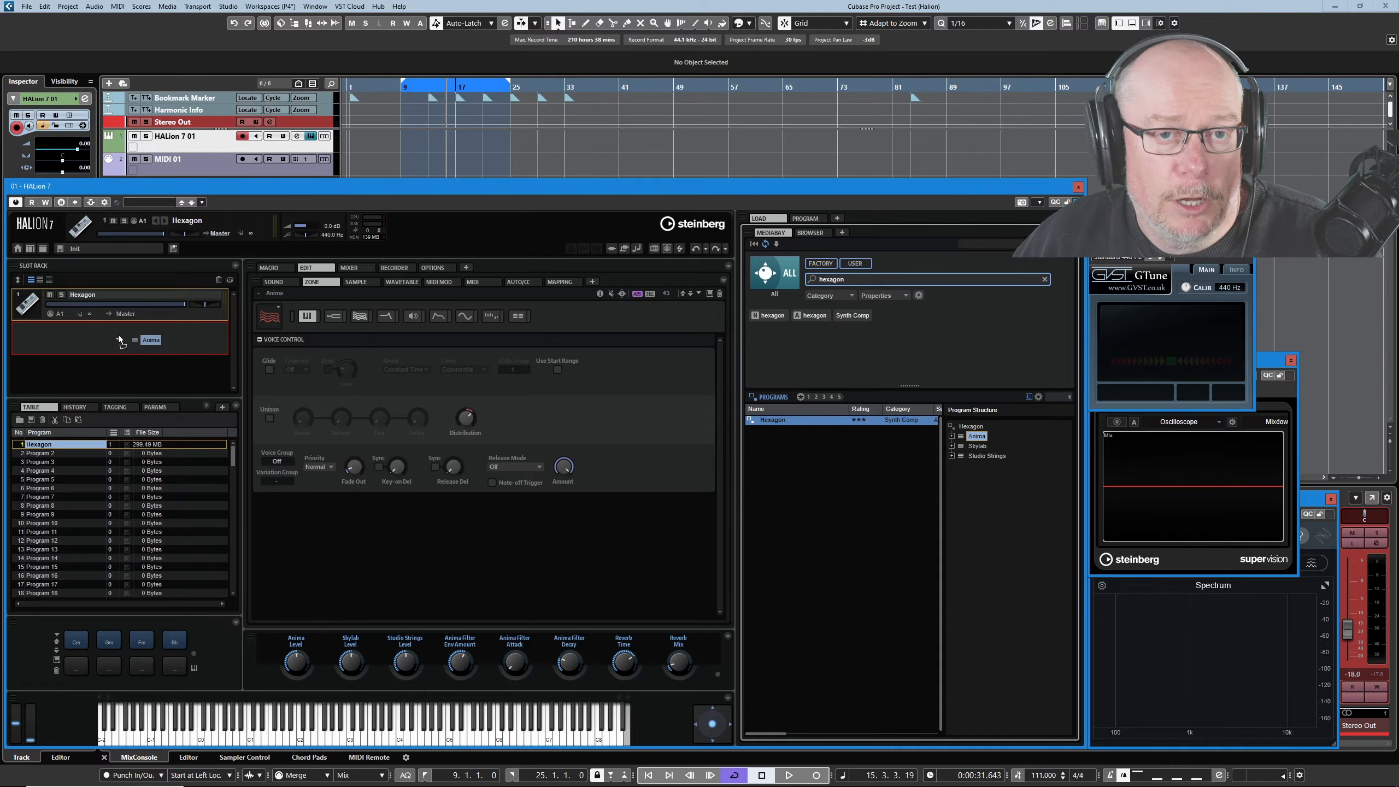
pyautogui.moveTo(120, 340); pyautogui.dragTo(136, 354)
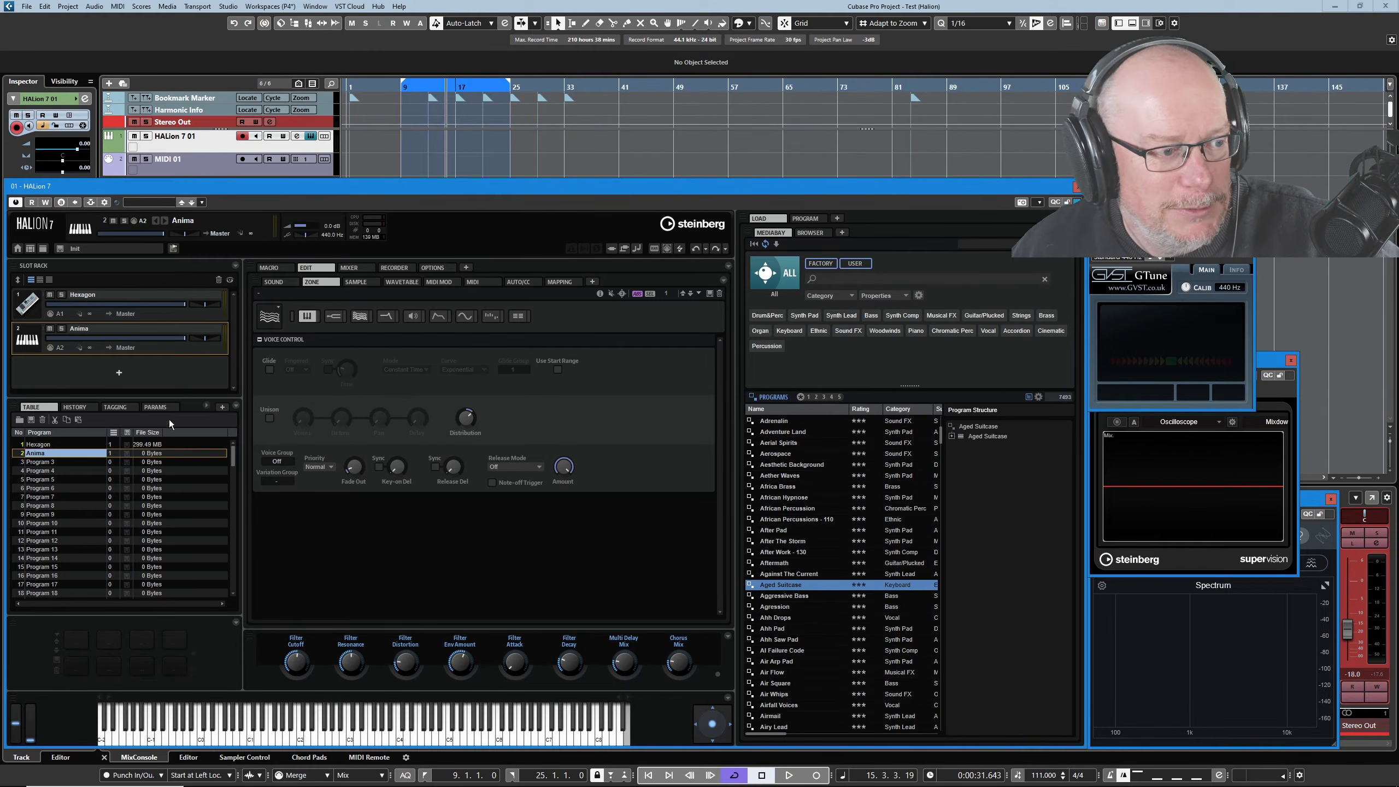
pyautogui.click(252, 170)
pyautogui.click(309, 160)
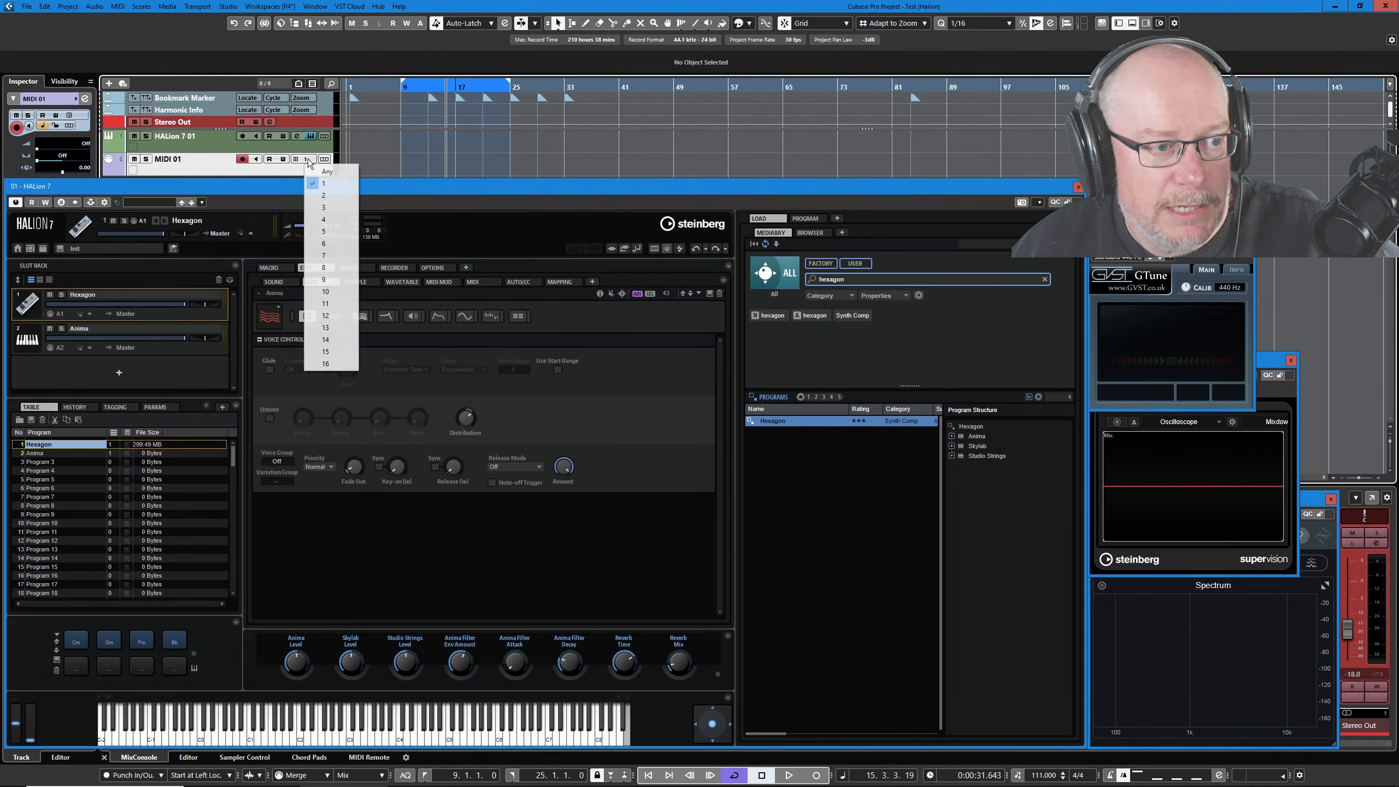
pyautogui.click(326, 196)
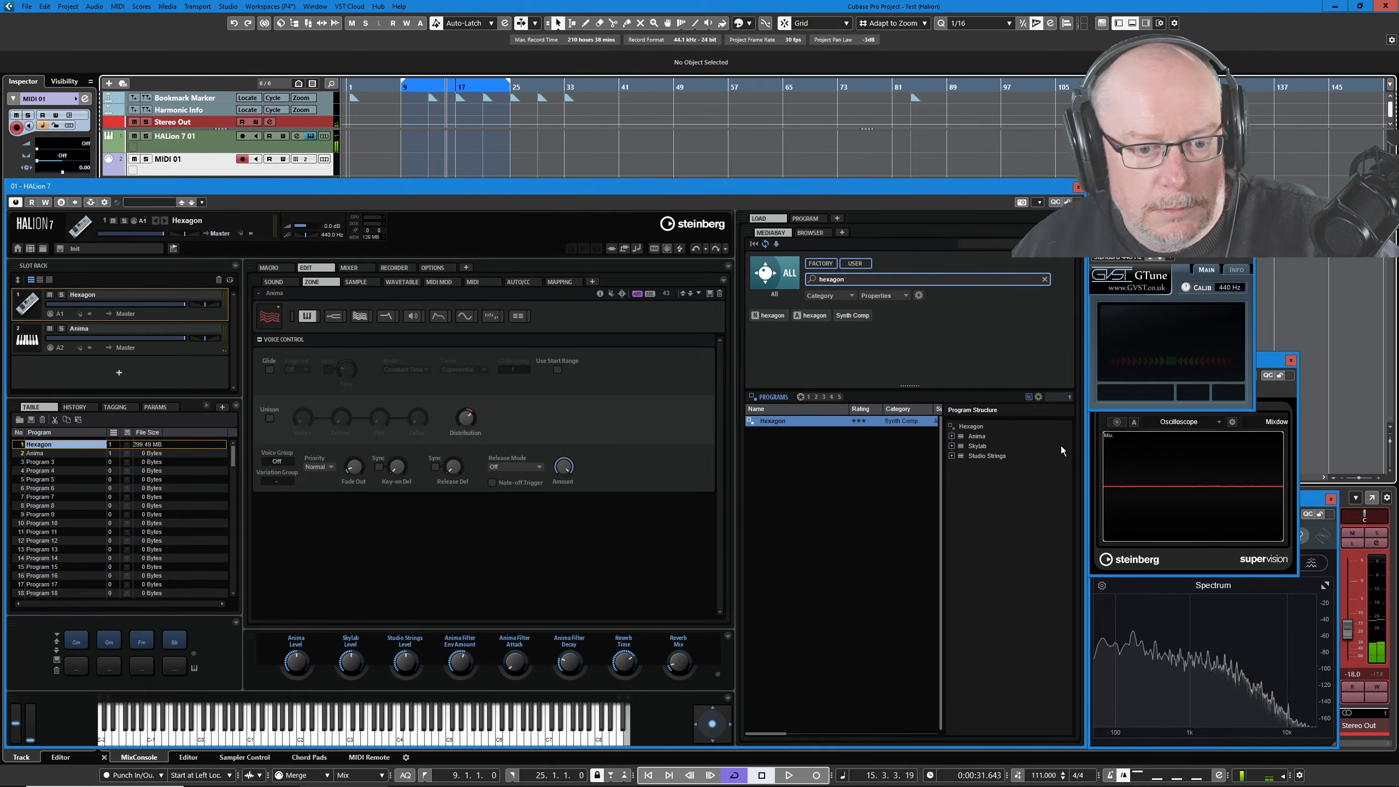
pyautogui.moveTo(977, 446); pyautogui.dragTo(89, 380)
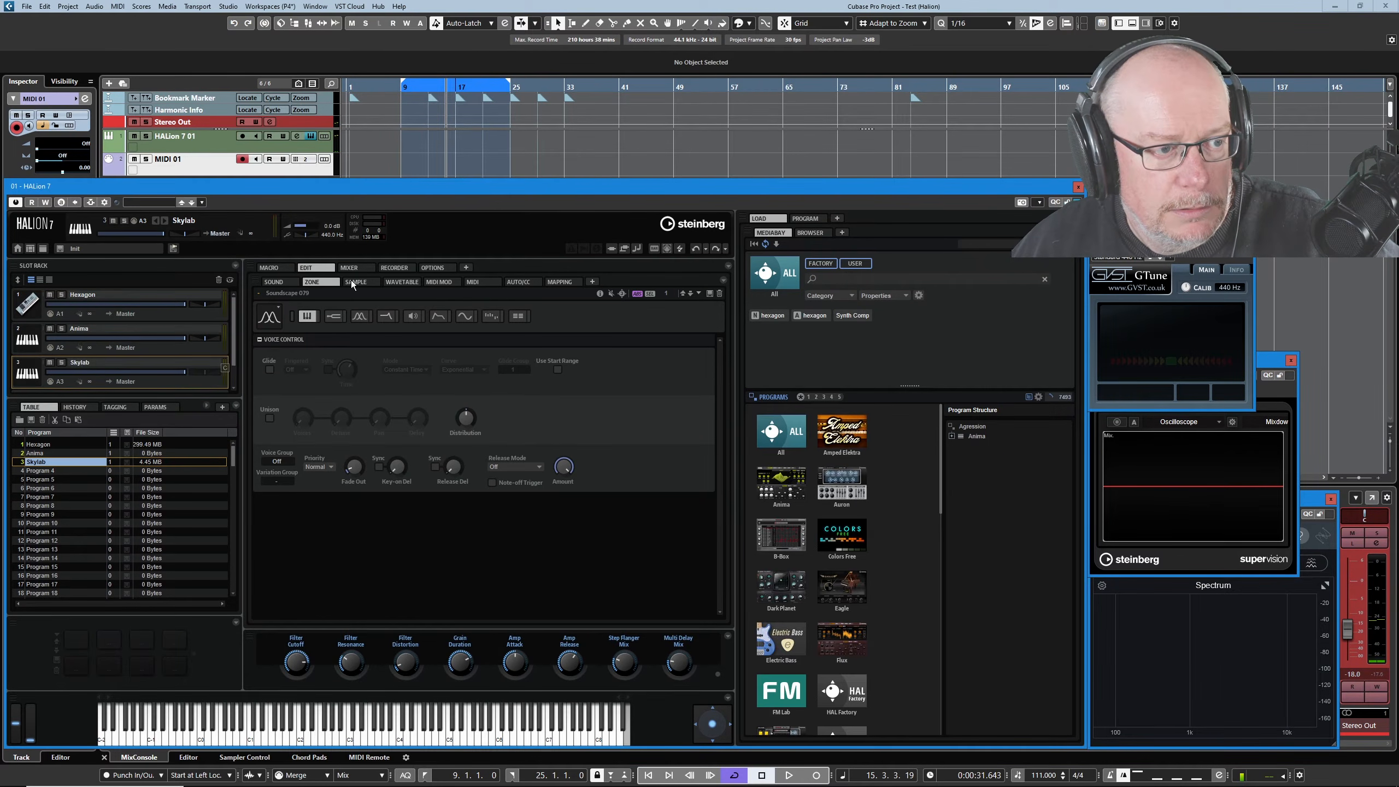
# Set the MIDI 01 track's channel to 3 in Cubase.
pyautogui.click(307, 158)
pyautogui.click(306, 160)
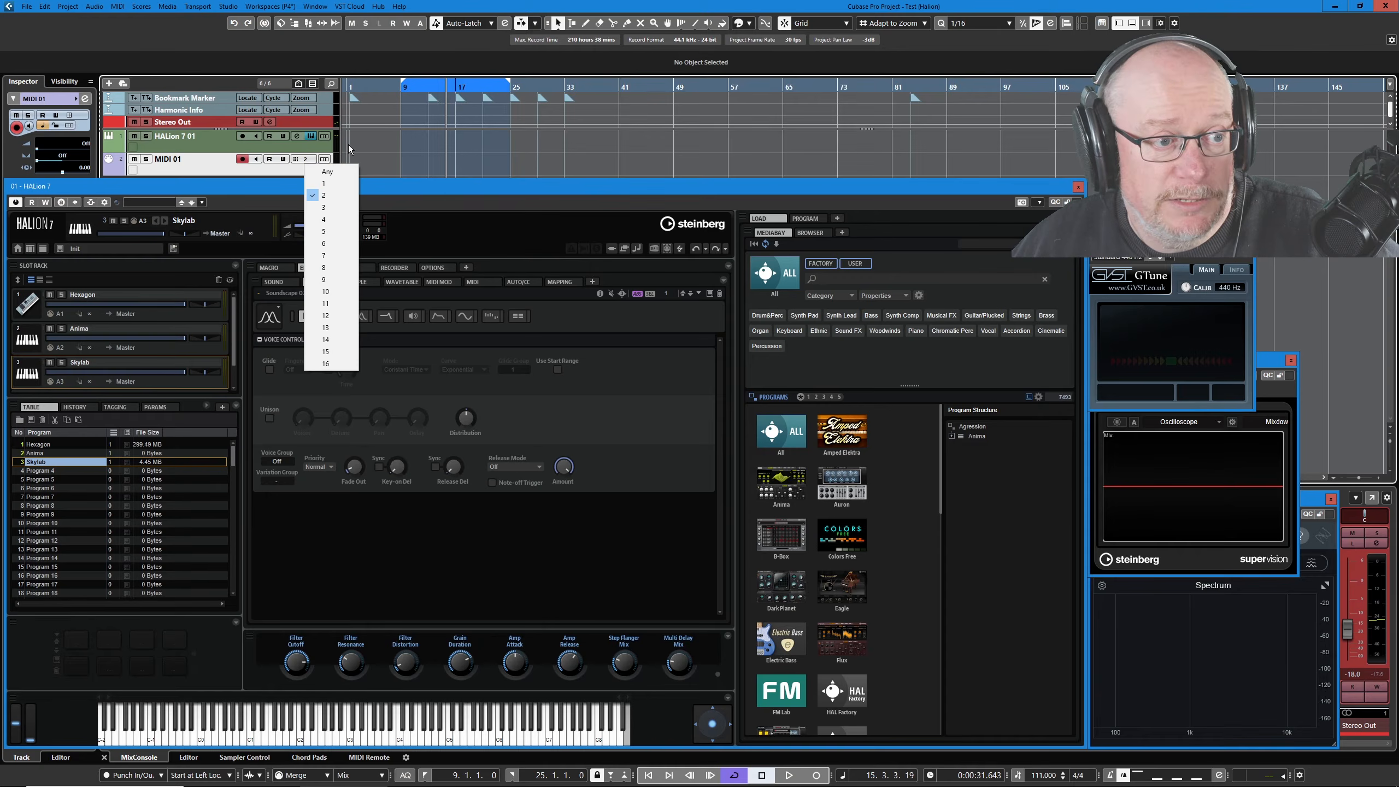
pyautogui.click(337, 208)
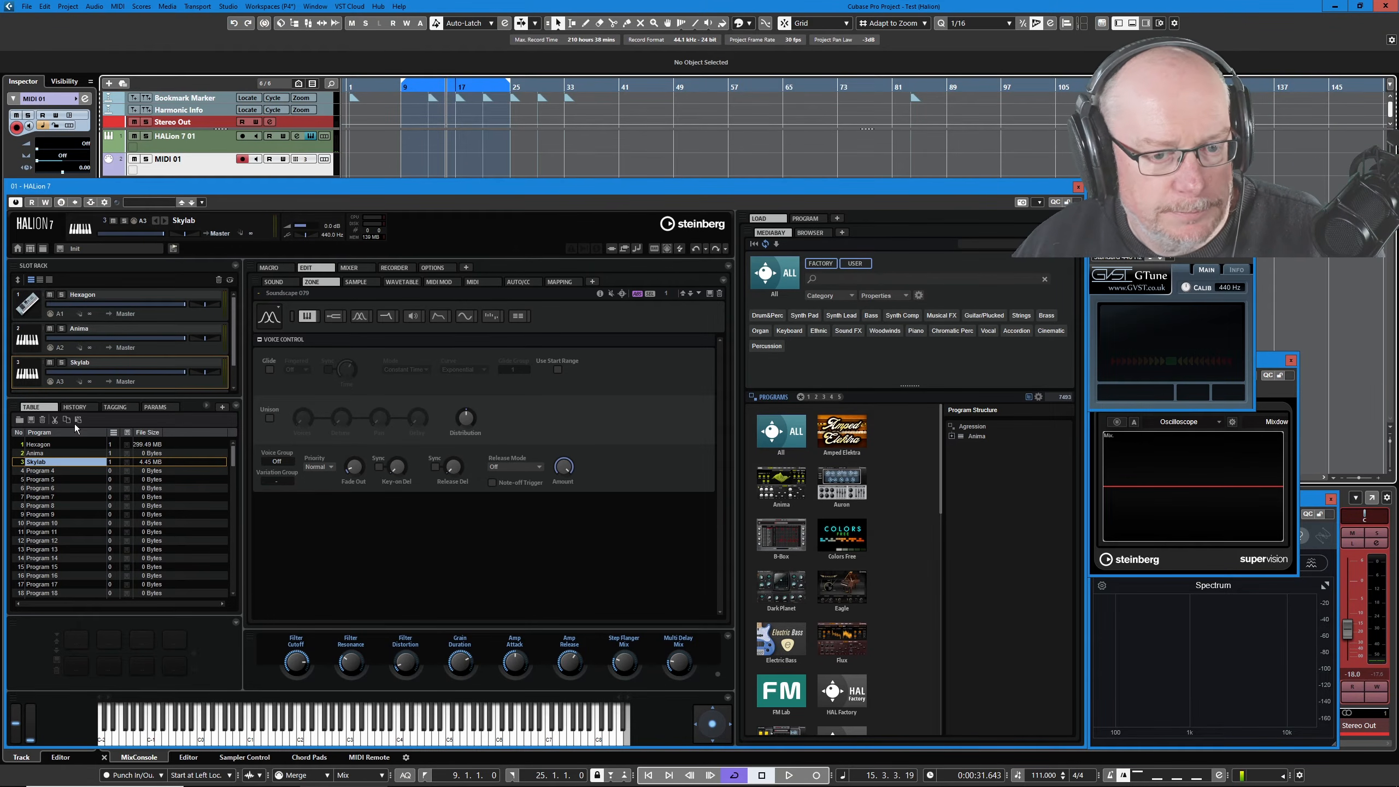
# Enlarge the Slot Rack and add an Init Analog Synth program in a new fourth slot.
pyautogui.moveTo(118, 396); pyautogui.dragTo(118, 461)
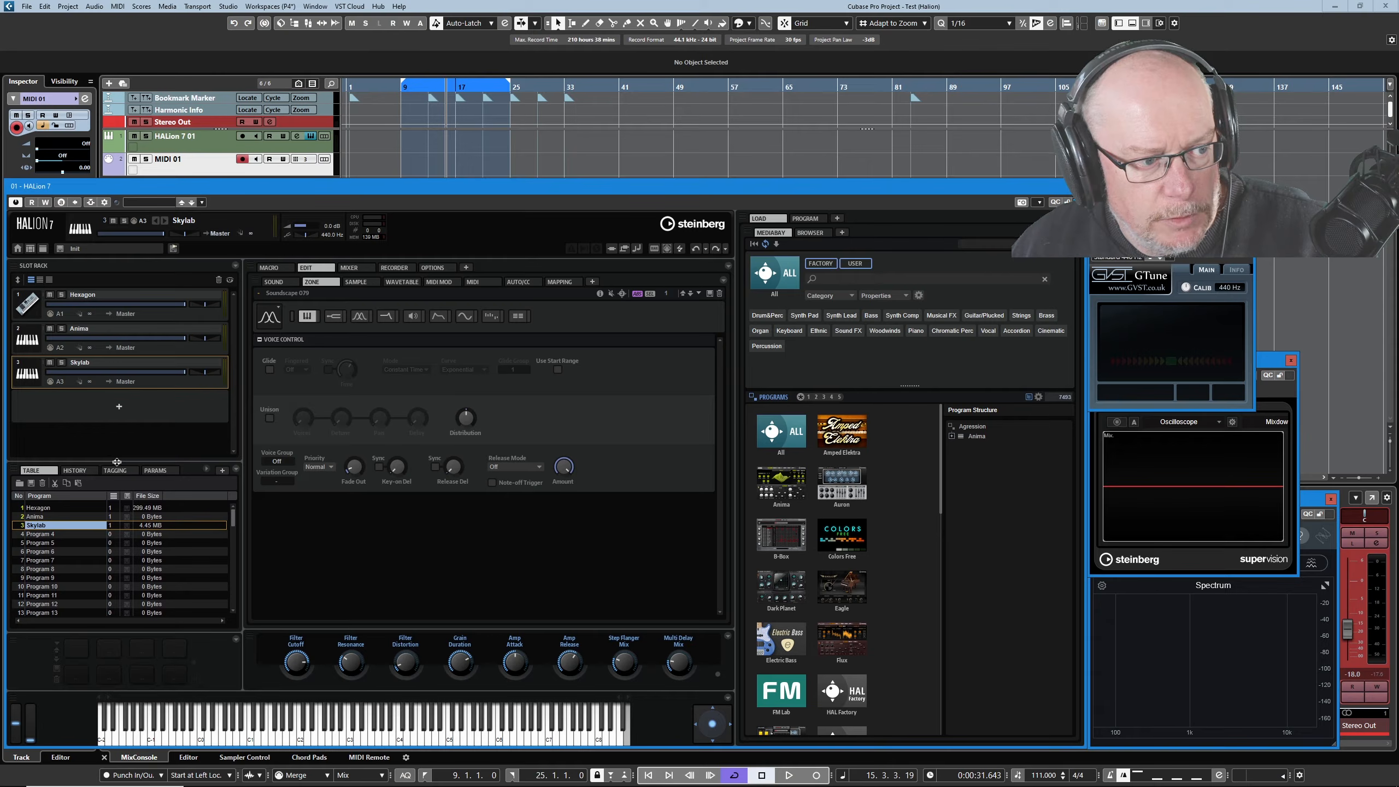
pyautogui.click(89, 406)
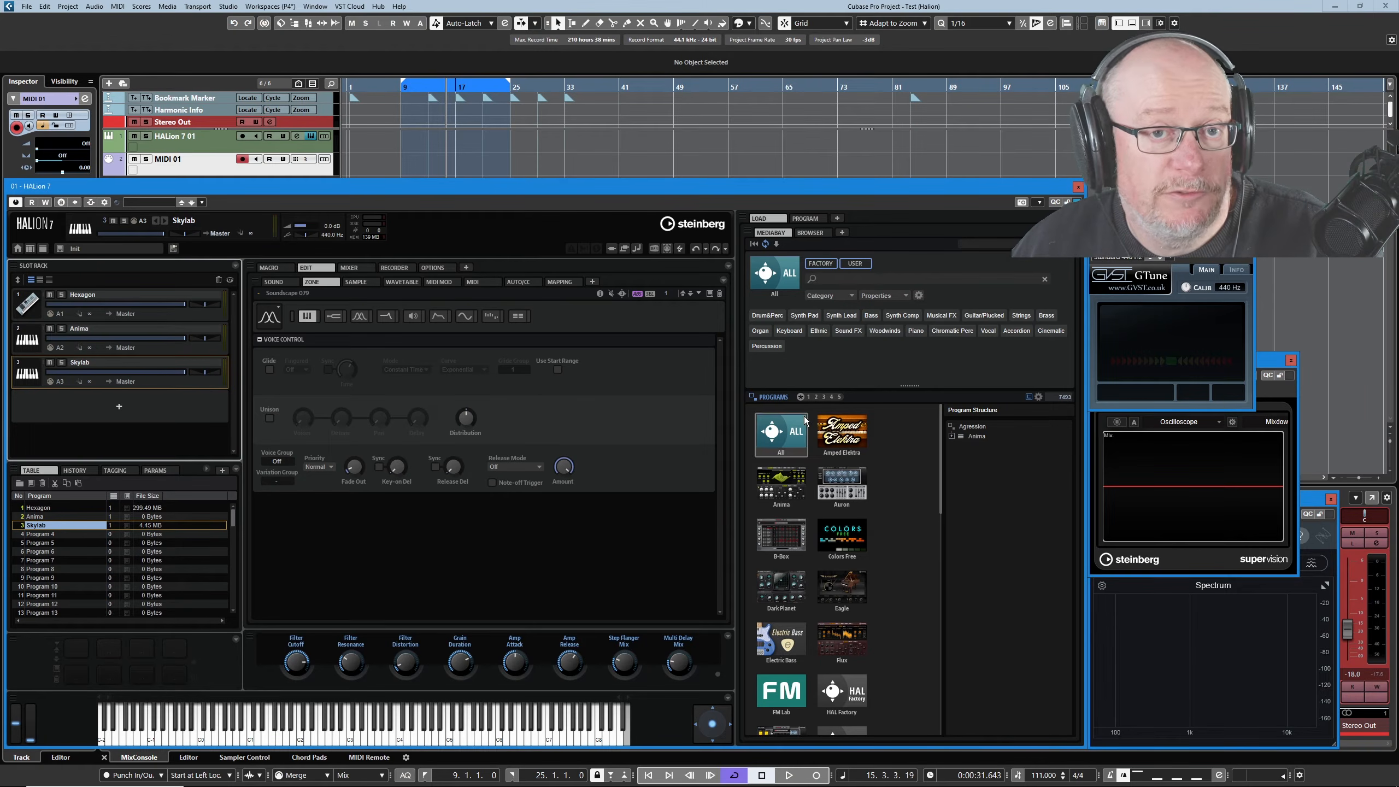
pyautogui.click(118, 408)
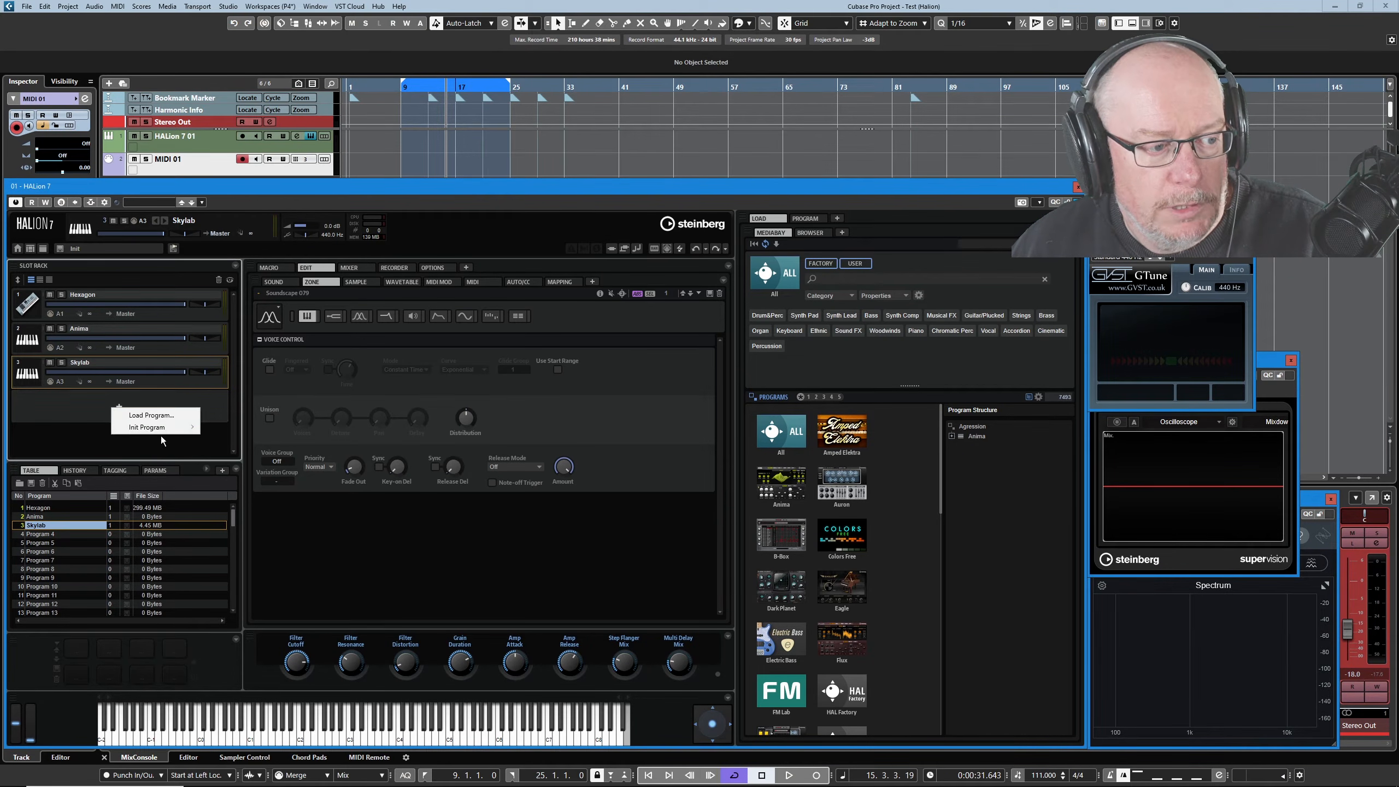
pyautogui.moveTo(131, 430)
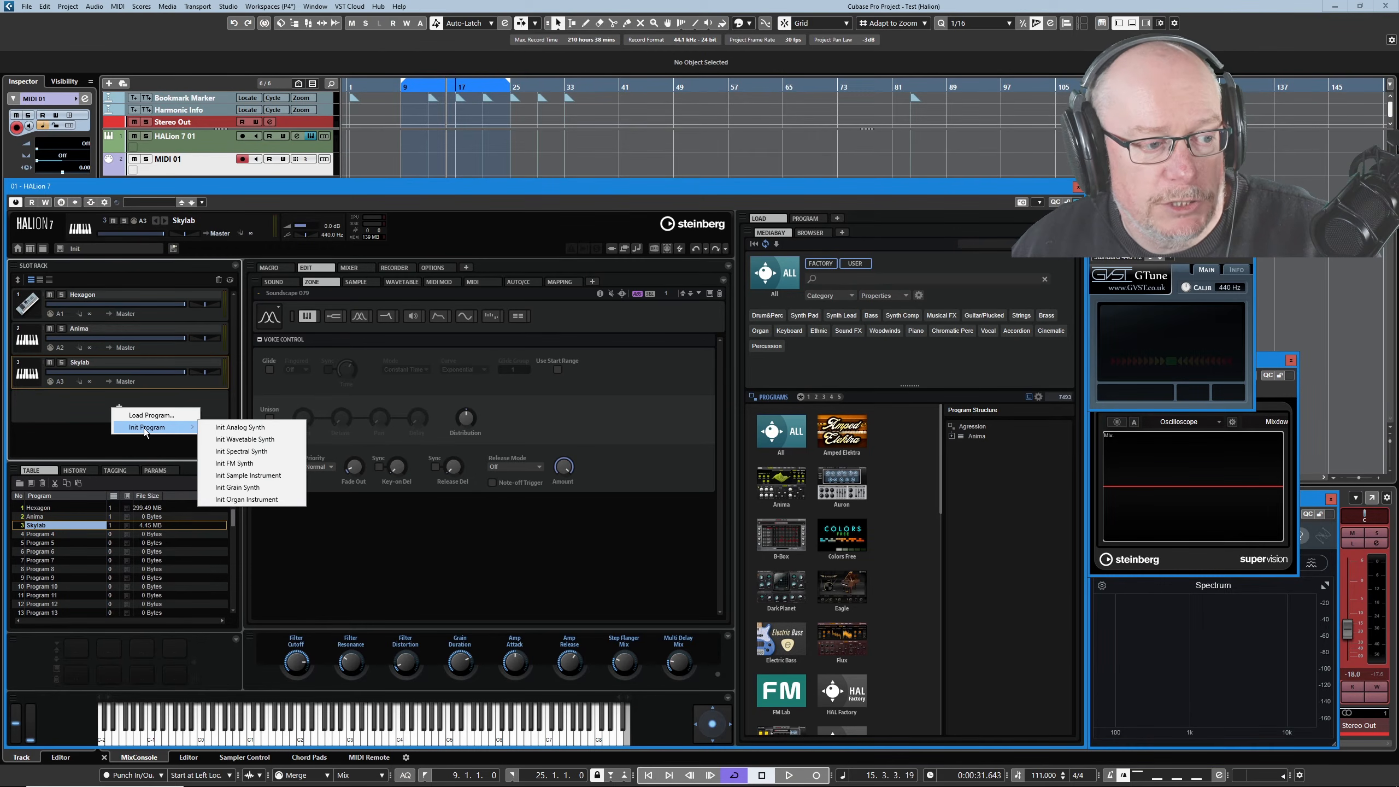
pyautogui.click(242, 431)
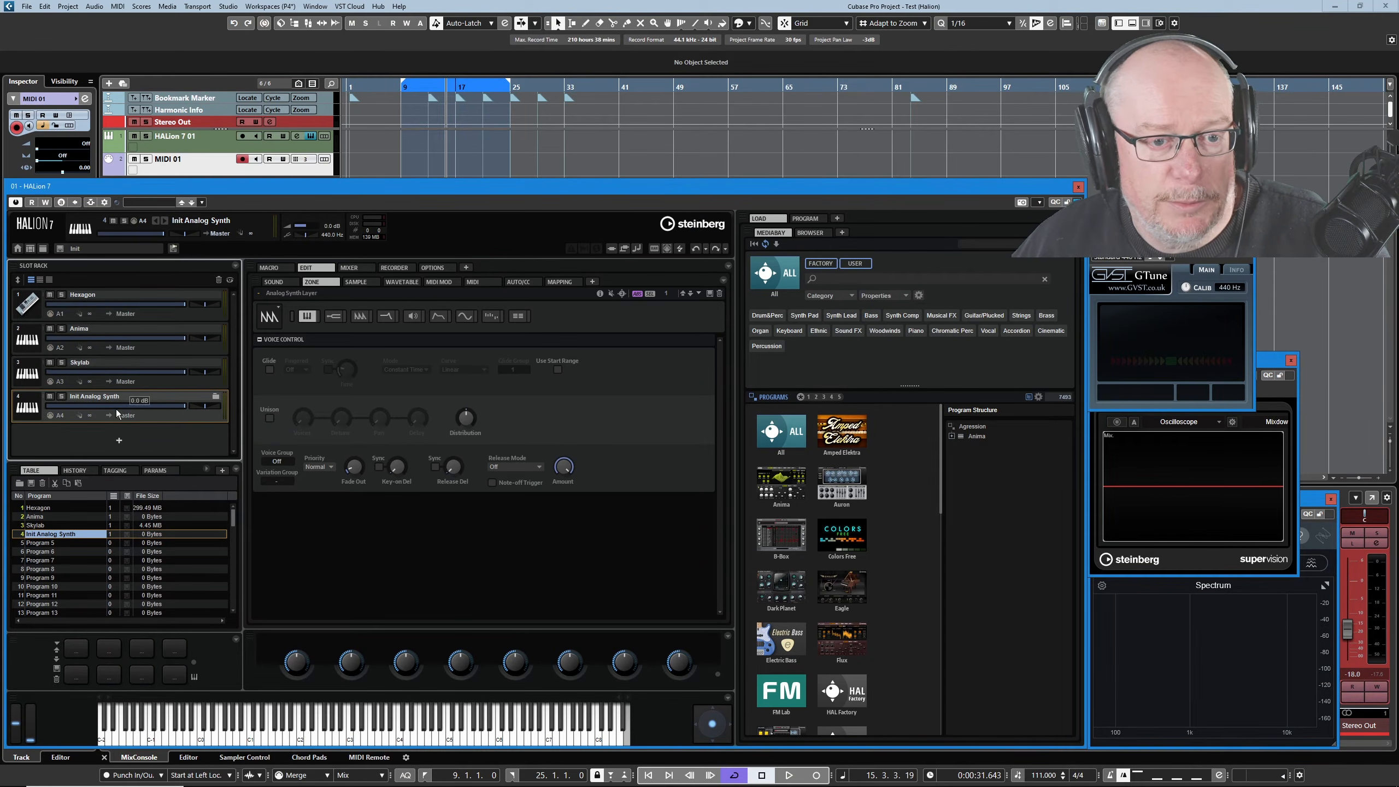
# Expand Init Analog Synth's Analog Synth Layer in the Program tab and set MIDI 01 to channel 4.
pyautogui.click(807, 218)
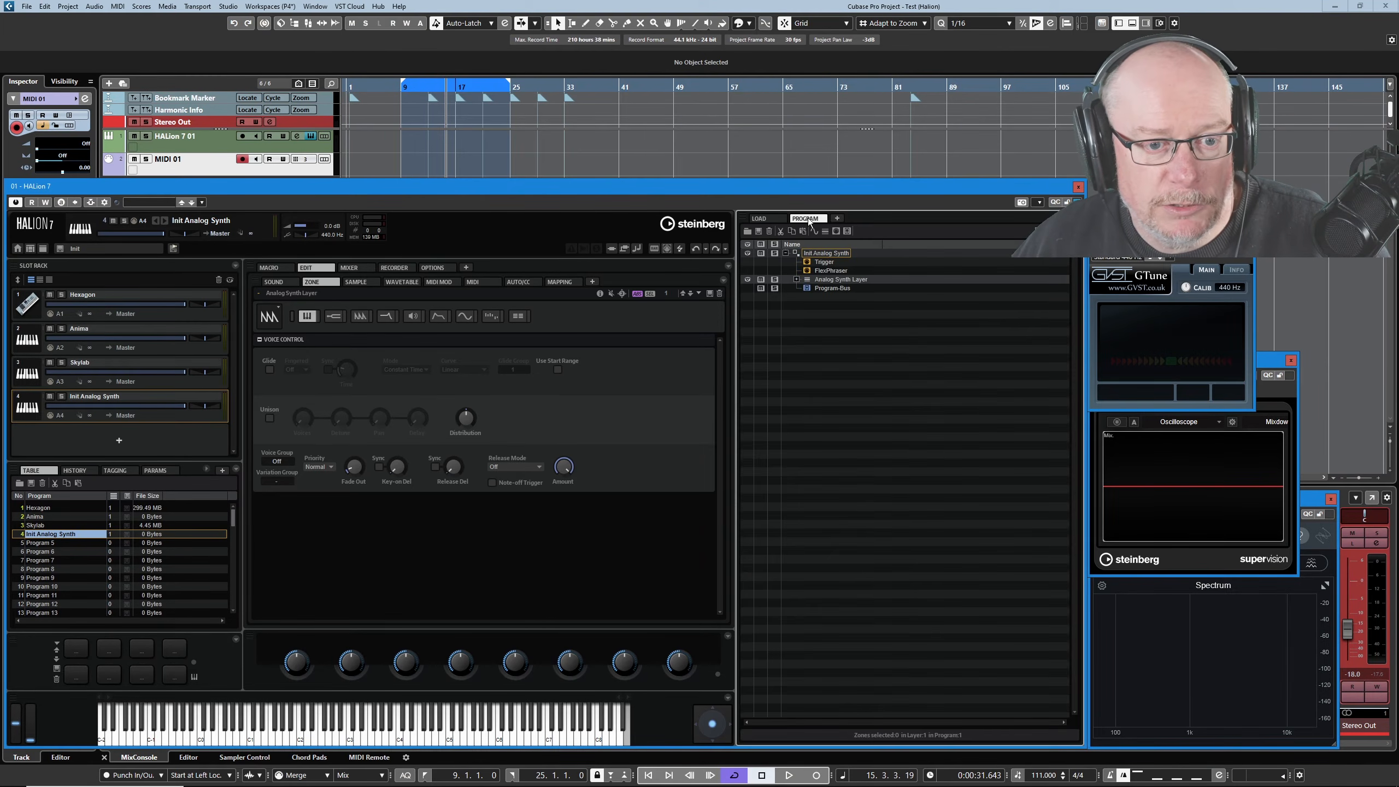
pyautogui.click(796, 280)
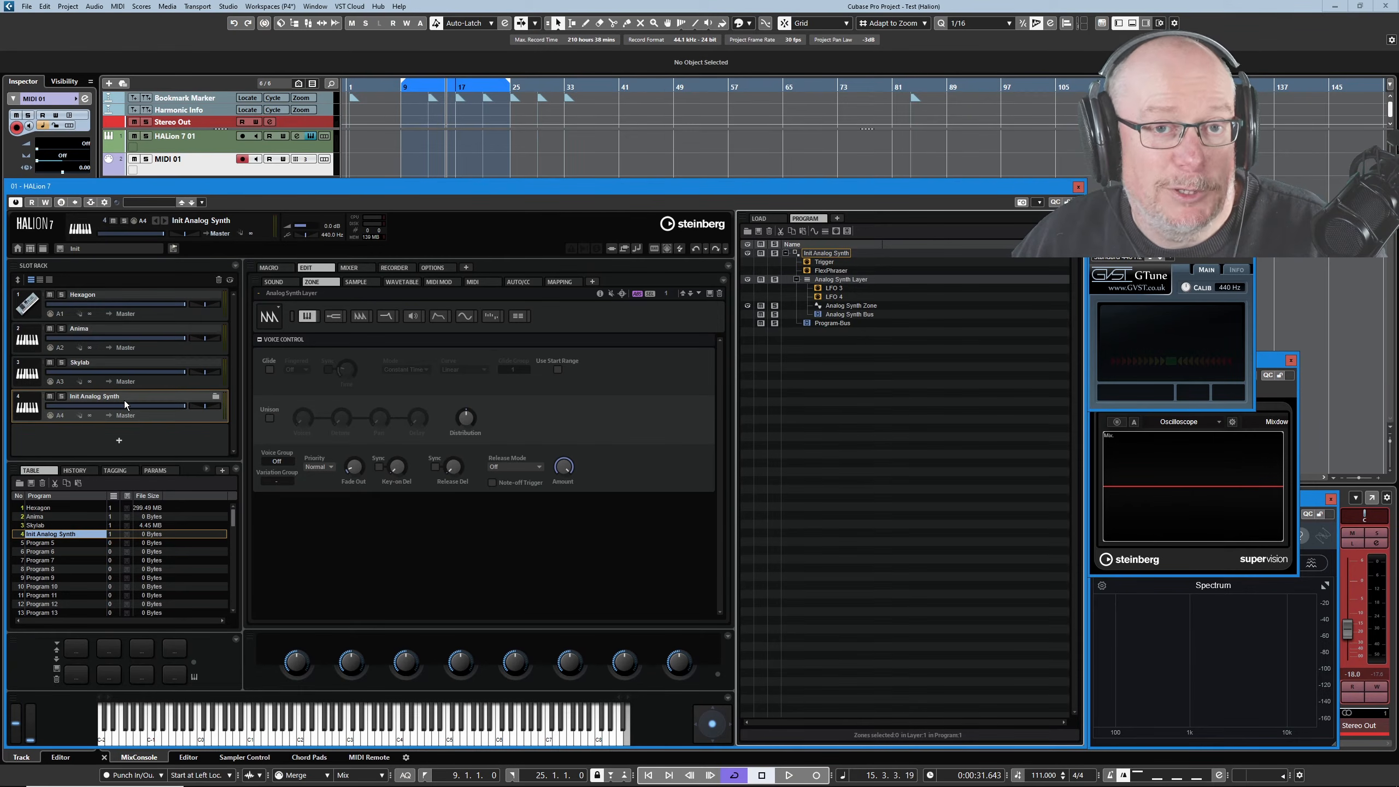
pyautogui.click(307, 160)
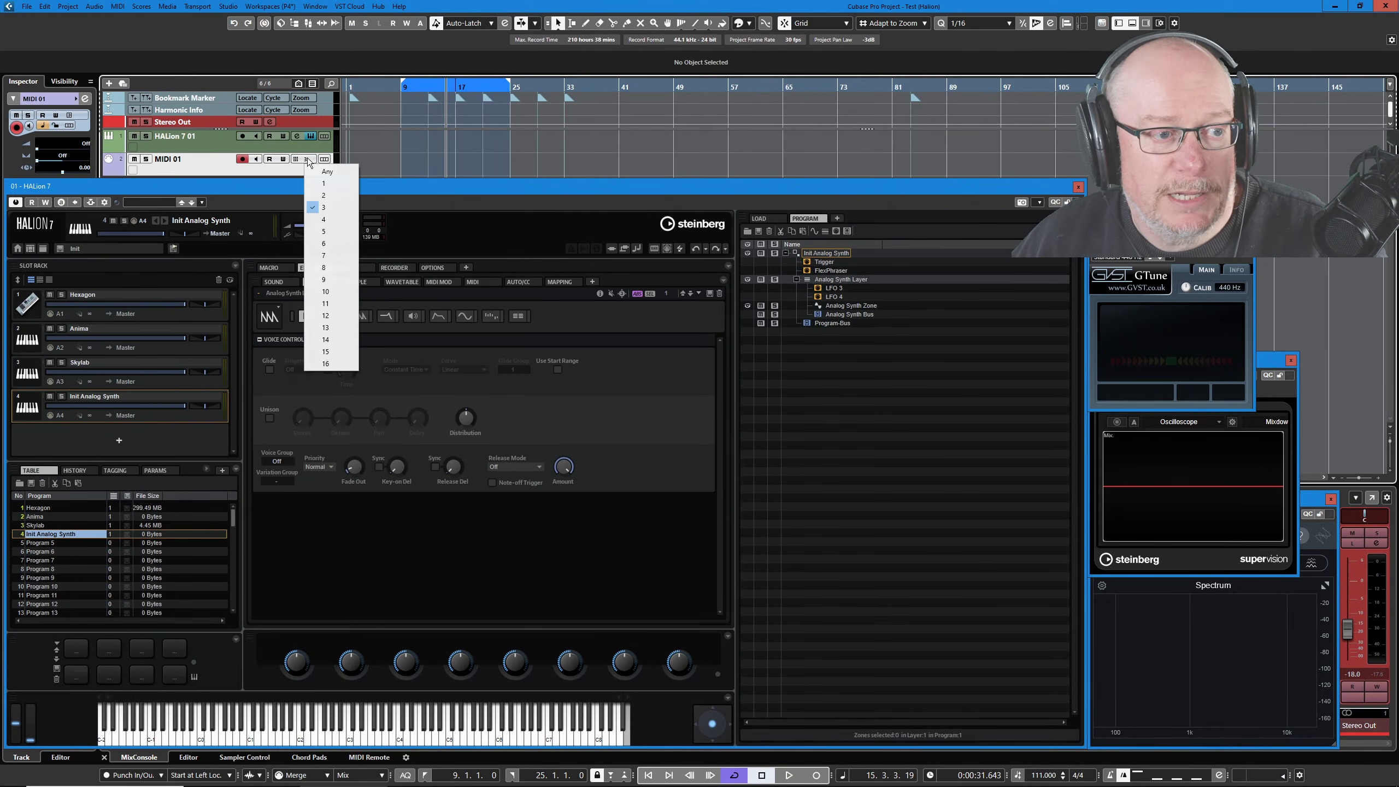
pyautogui.click(330, 223)
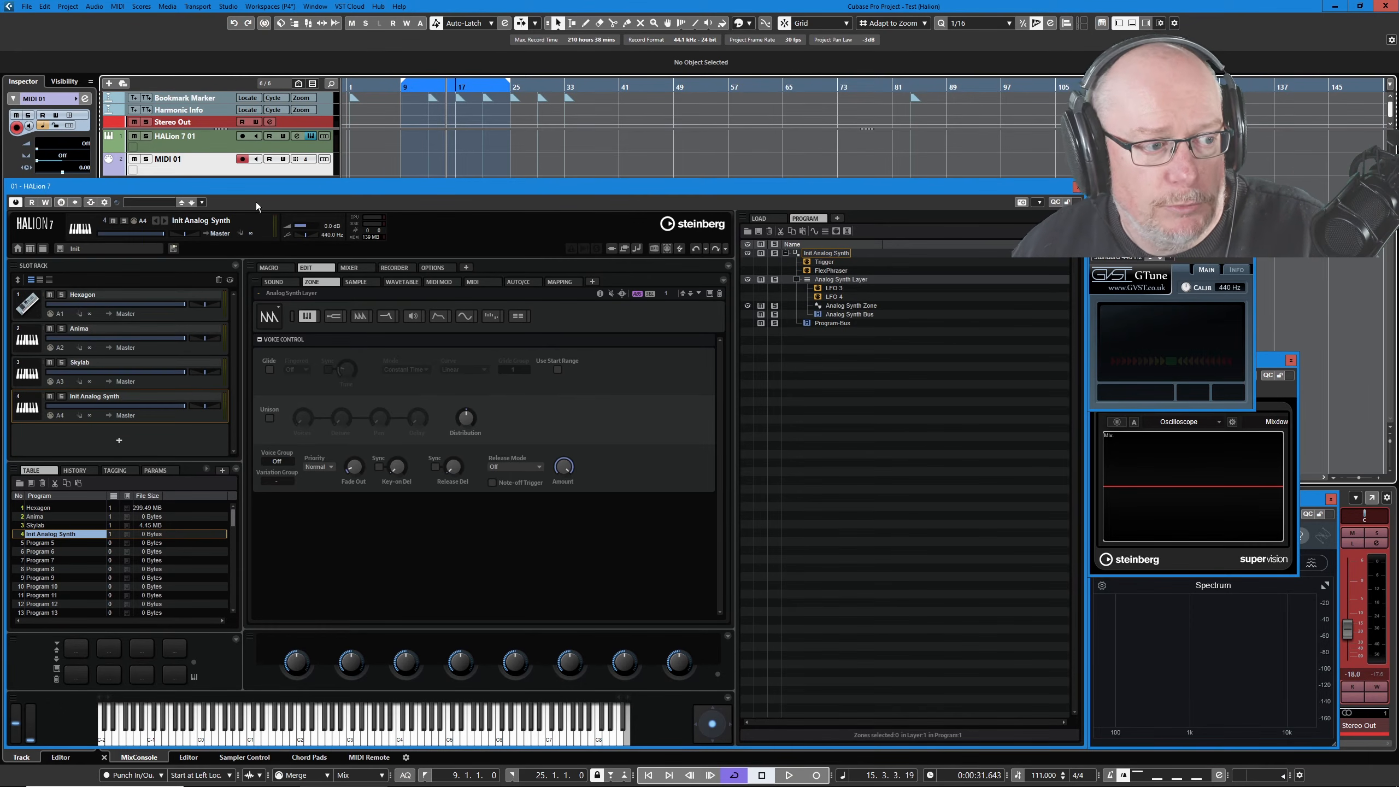
# Cut Skylab out of its slot while keeping it in the program table.
pyautogui.click(77, 337)
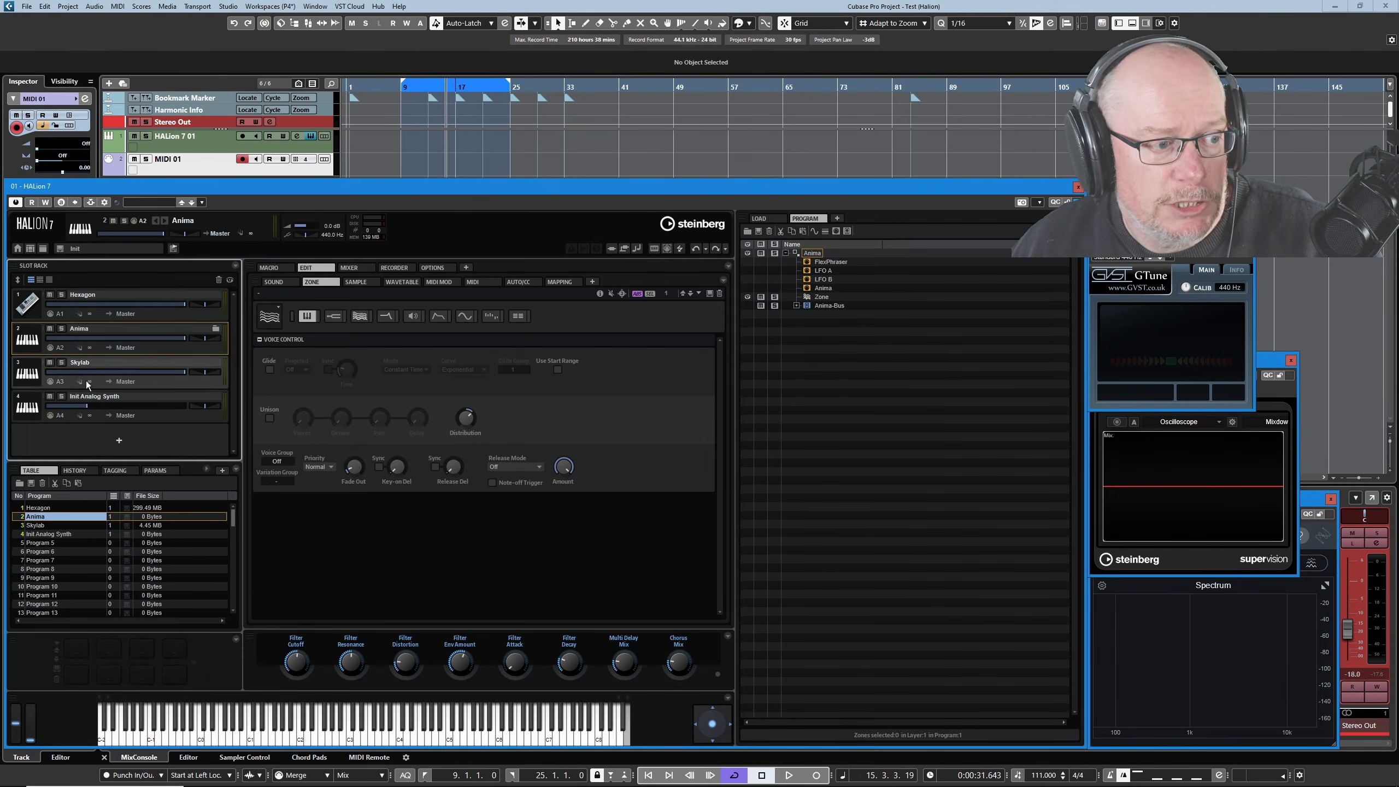
pyautogui.rightClick(106, 337)
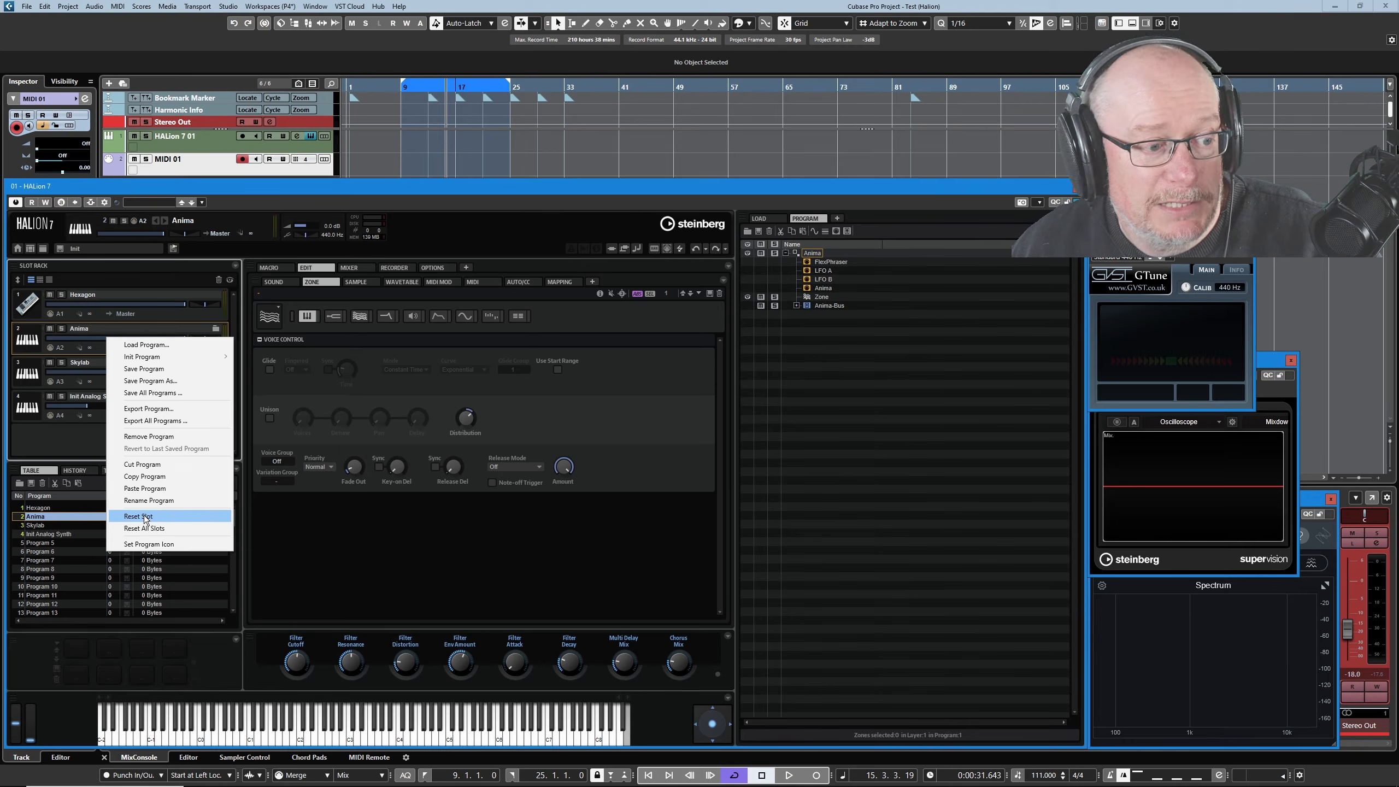
pyautogui.press('Escape')
pyautogui.rightClick(92, 371)
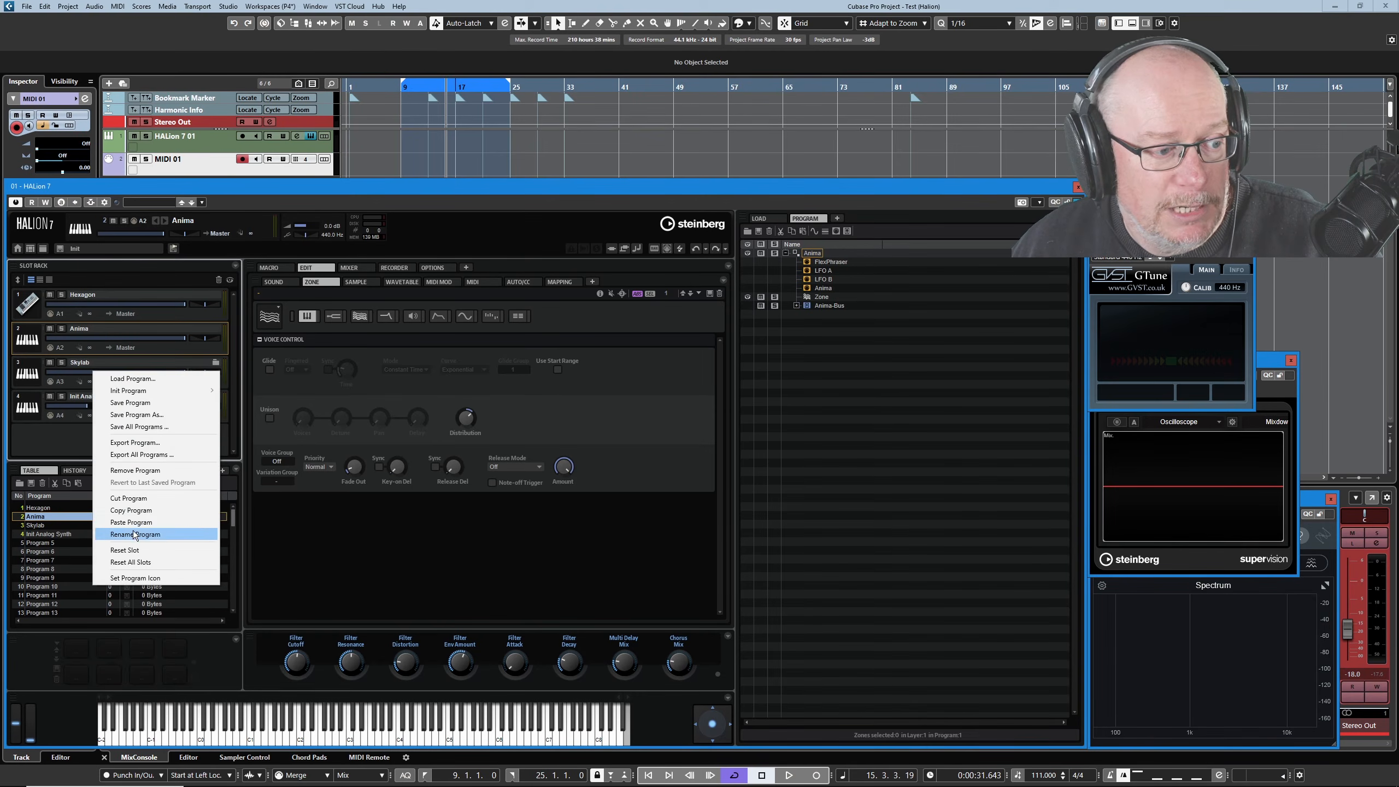
pyautogui.click(146, 500)
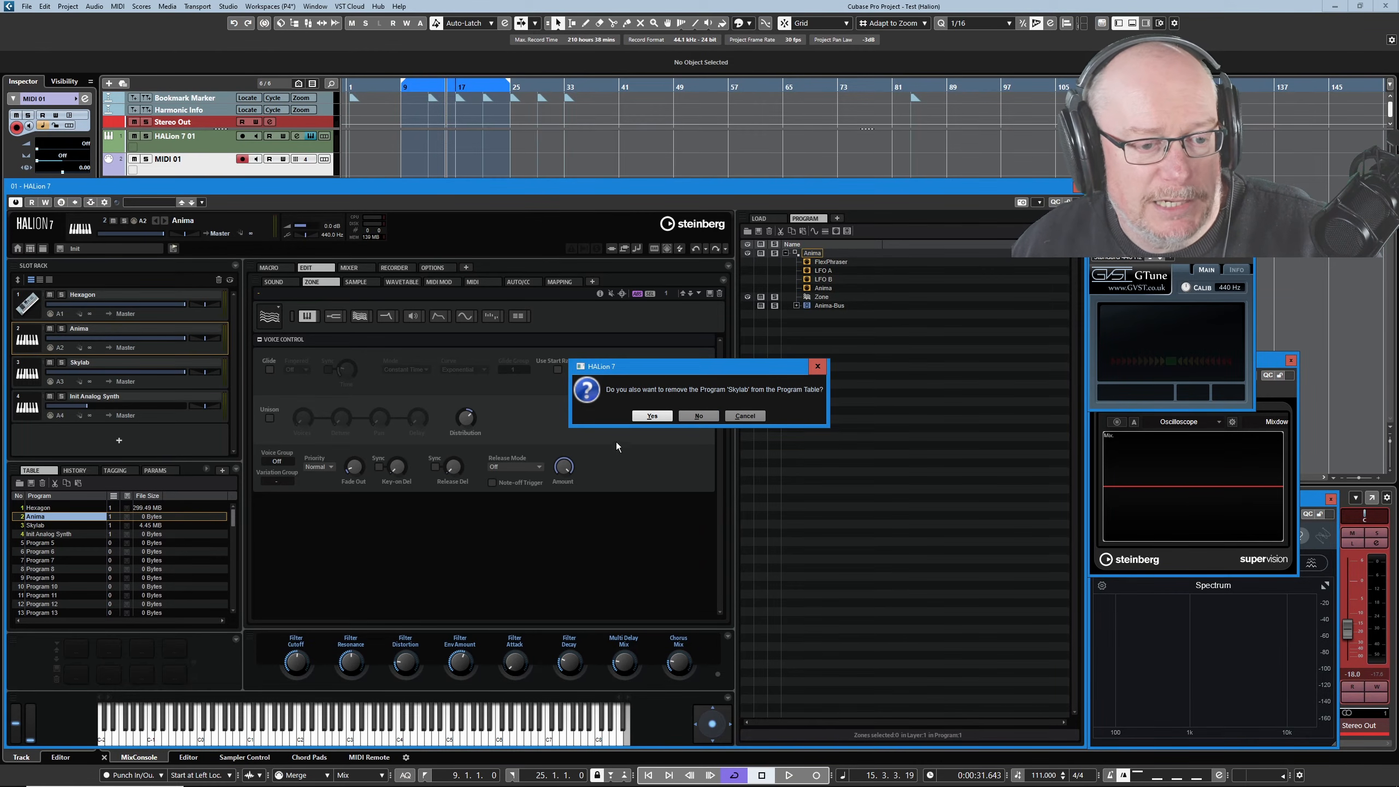
pyautogui.click(699, 416)
# Cut Anima and Init Analog Synth from their slots, keeping both in the program table.
pyautogui.rightClick(88, 343)
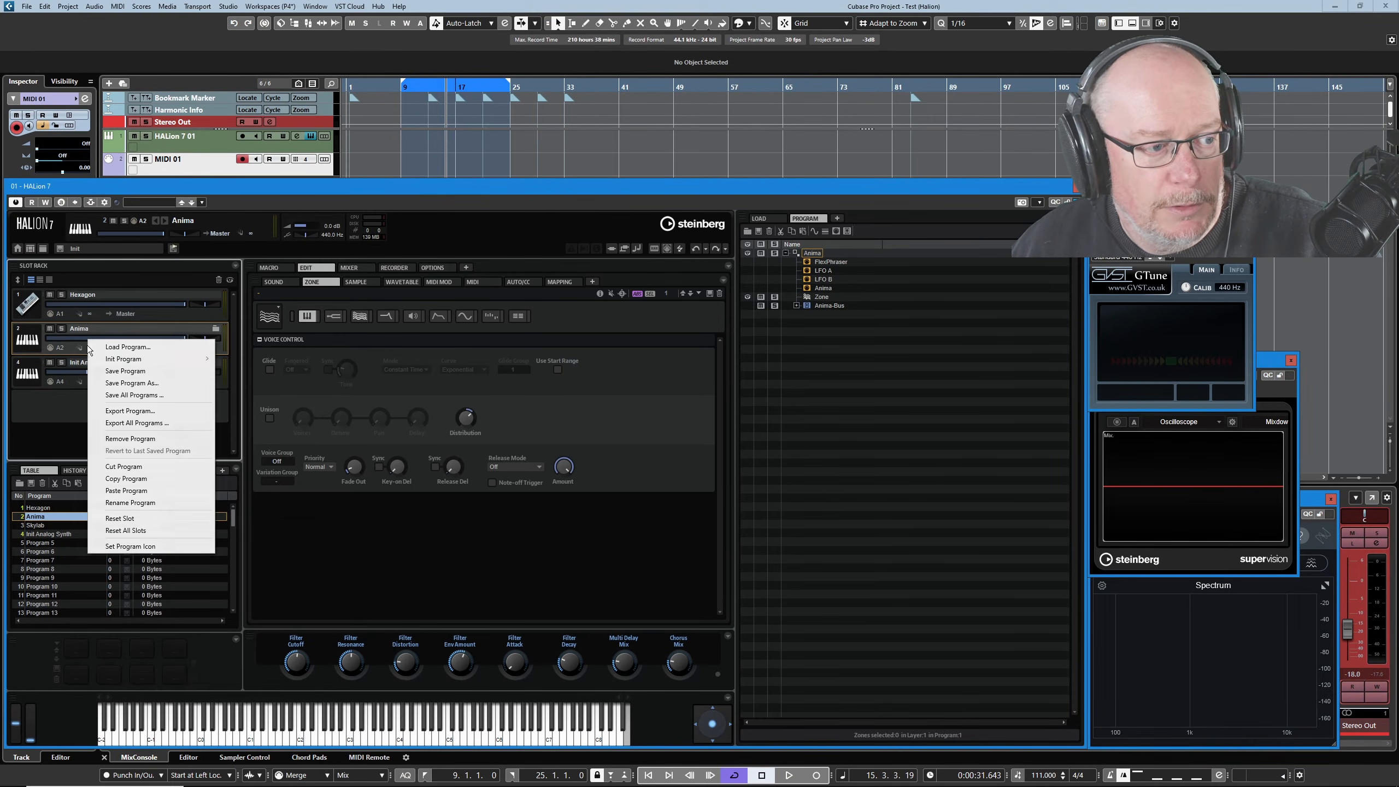
pyautogui.click(153, 466)
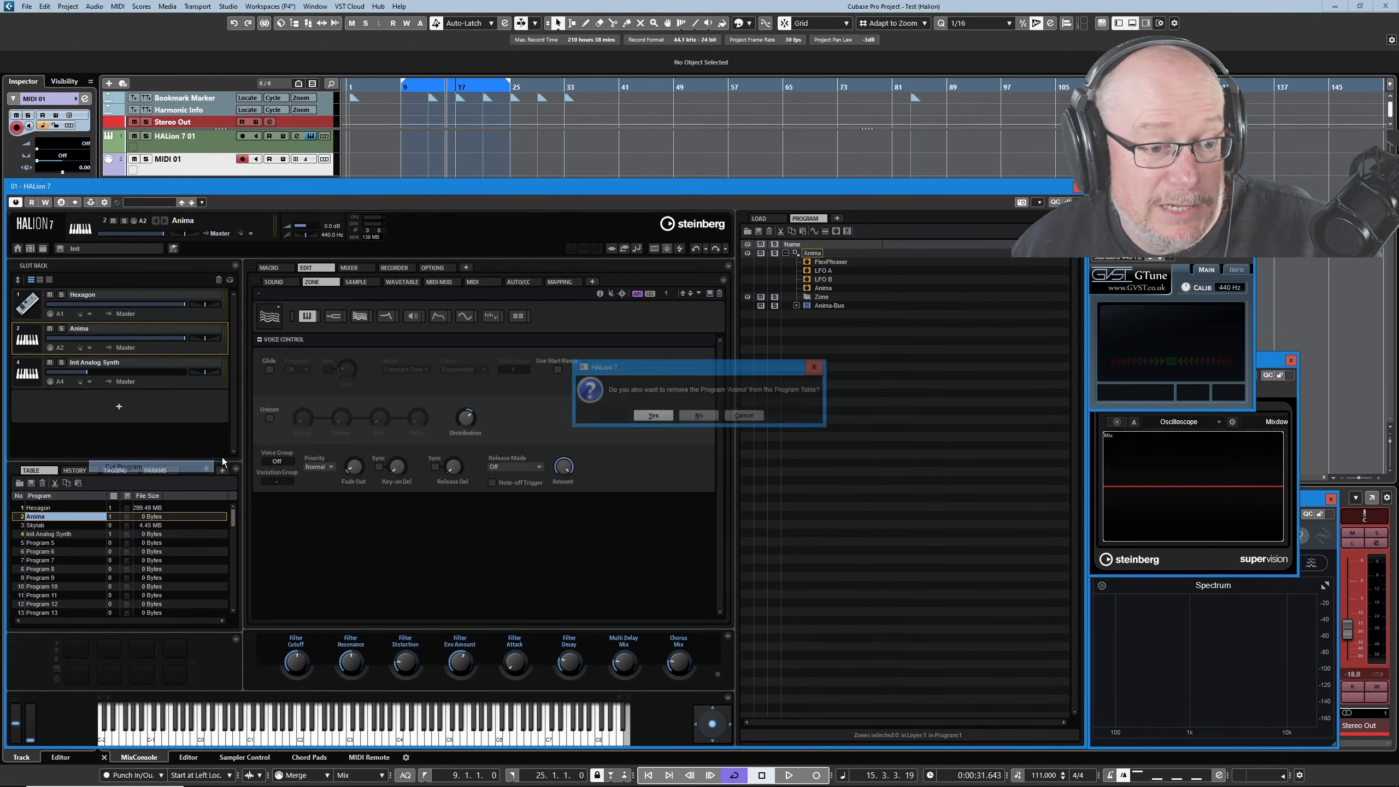
pyautogui.click(698, 416)
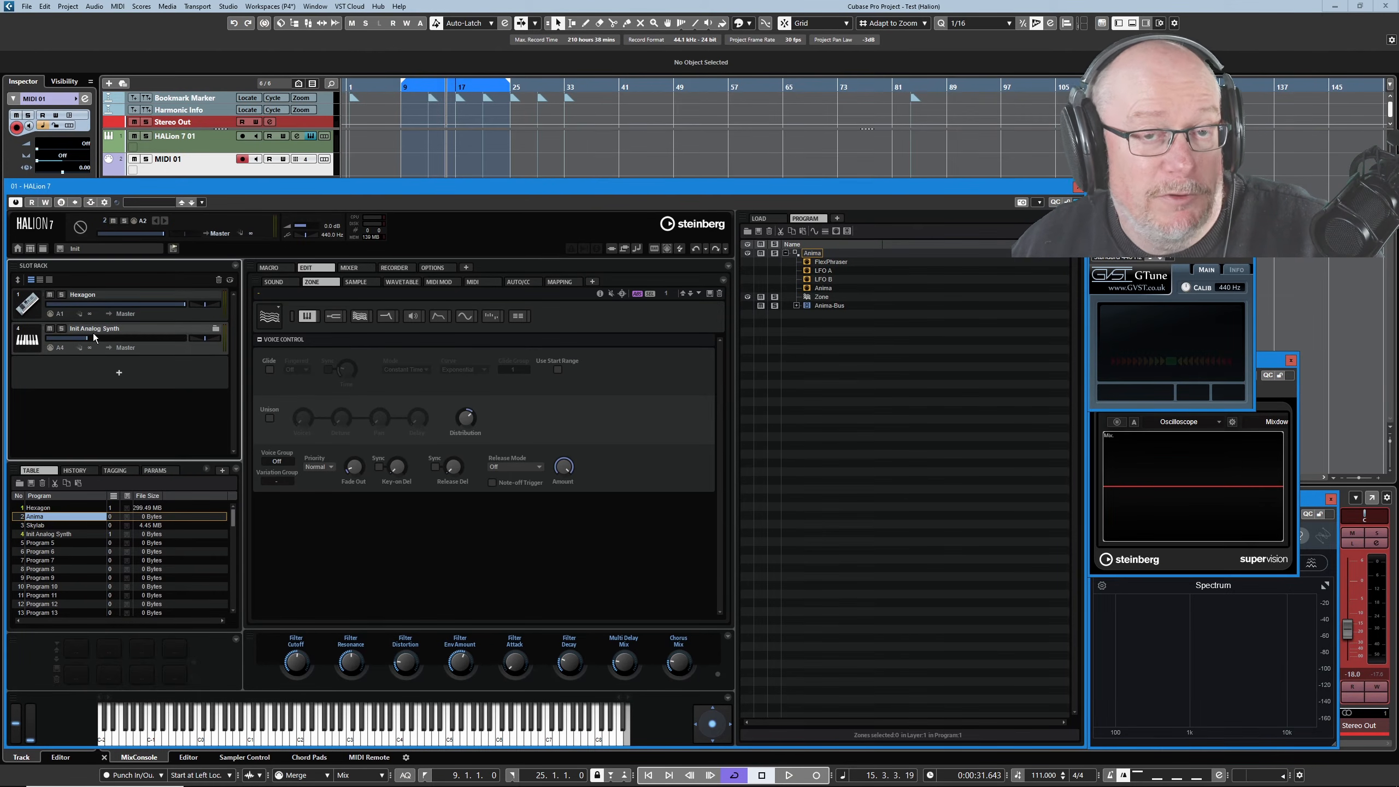
pyautogui.rightClick(92, 332)
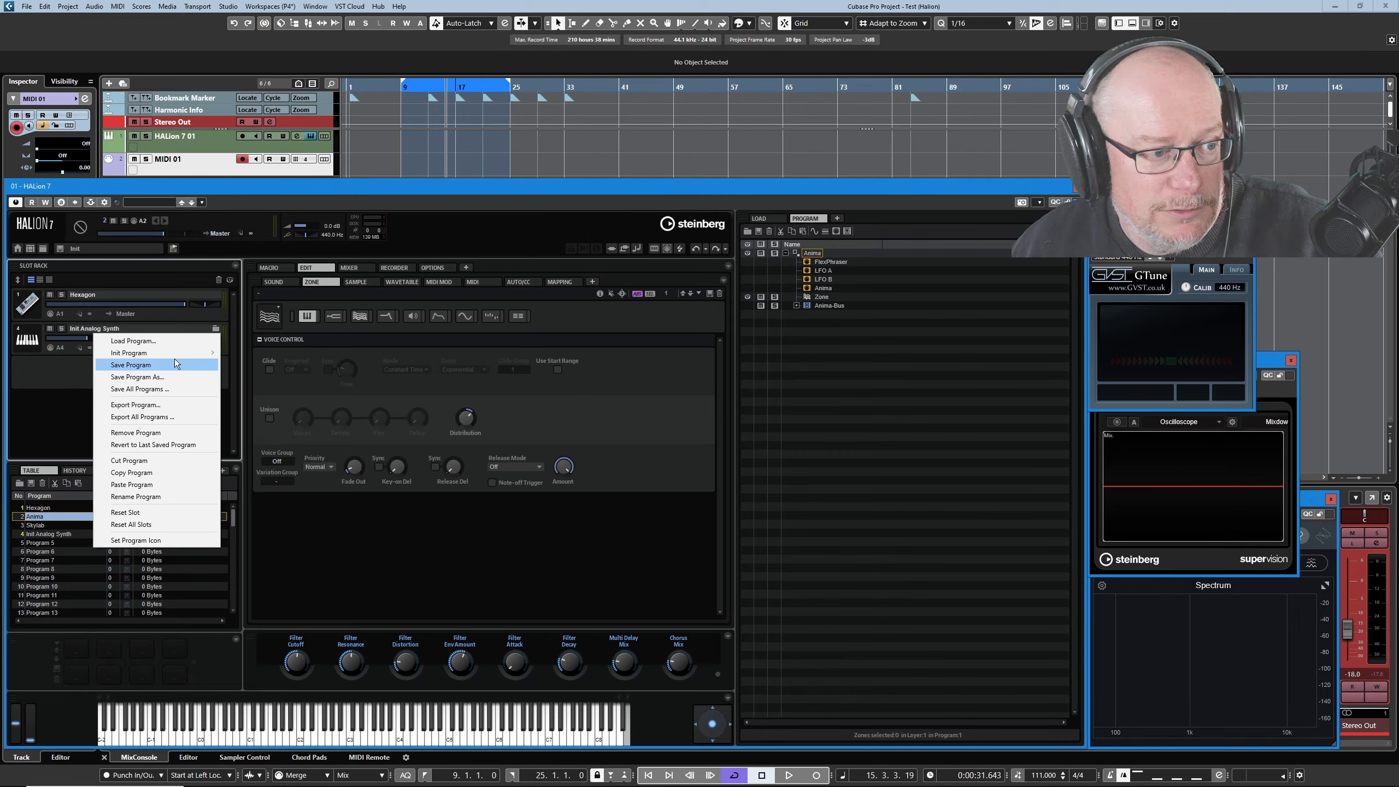
pyautogui.click(123, 460)
pyautogui.click(698, 414)
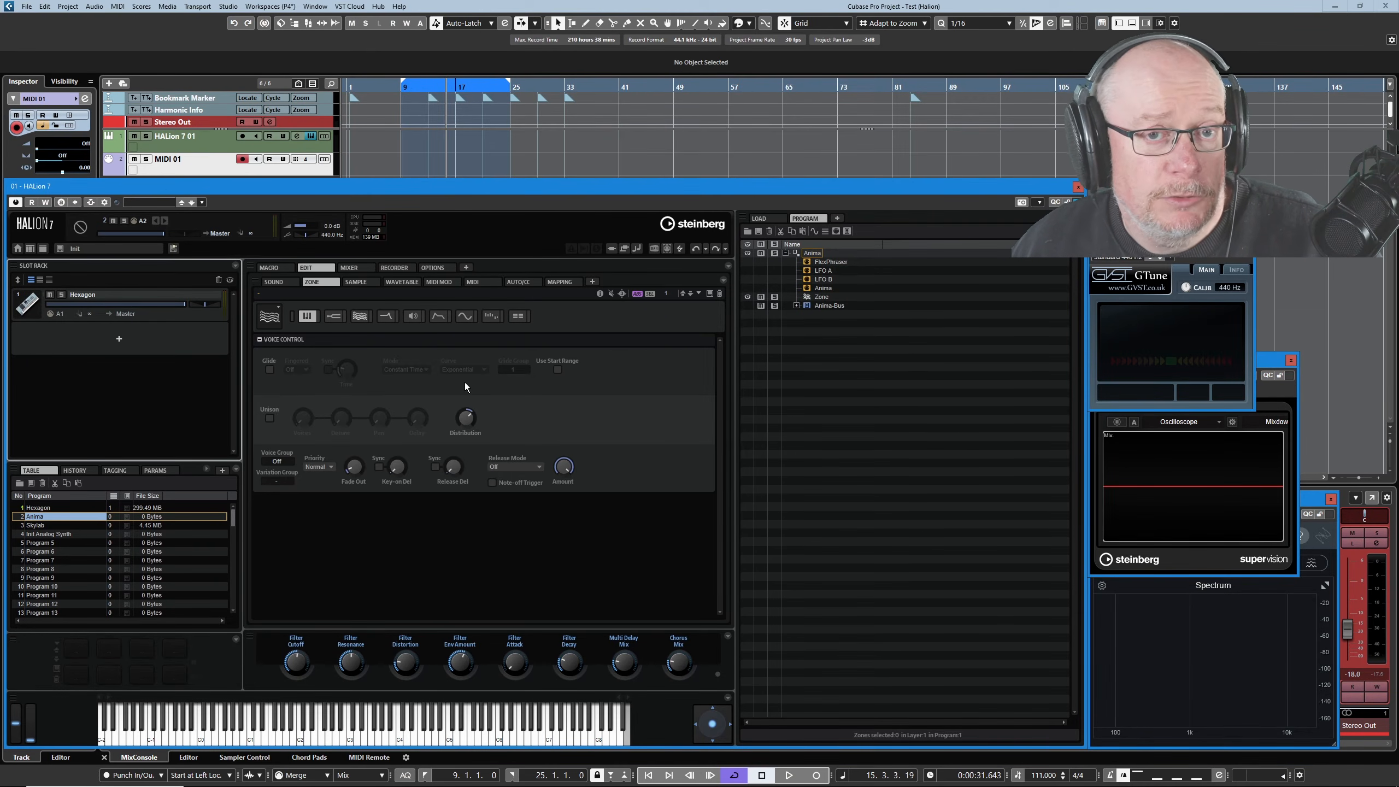
# Show the MIDI Controller options and set the MIDI 01 track to channel 1.
pyautogui.click(438, 267)
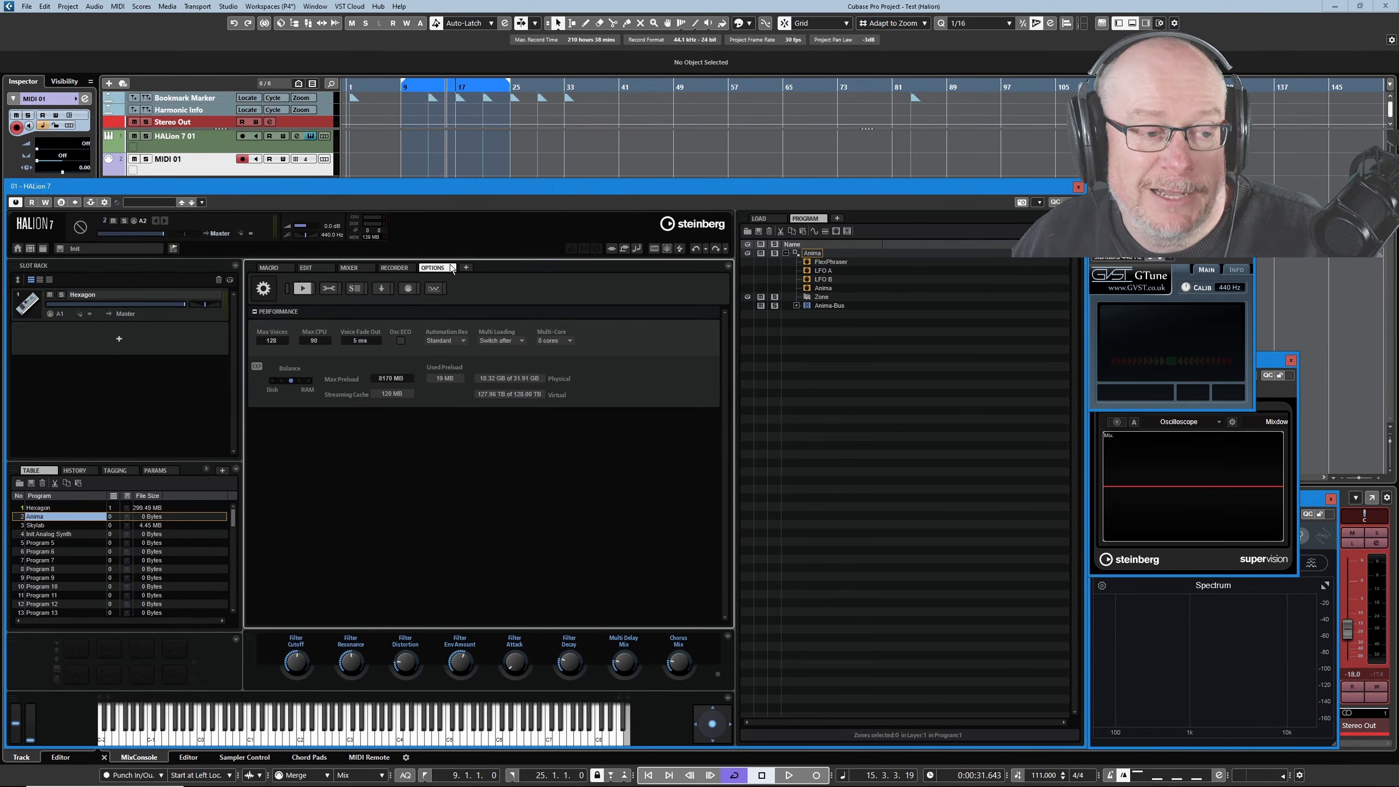
pyautogui.click(408, 288)
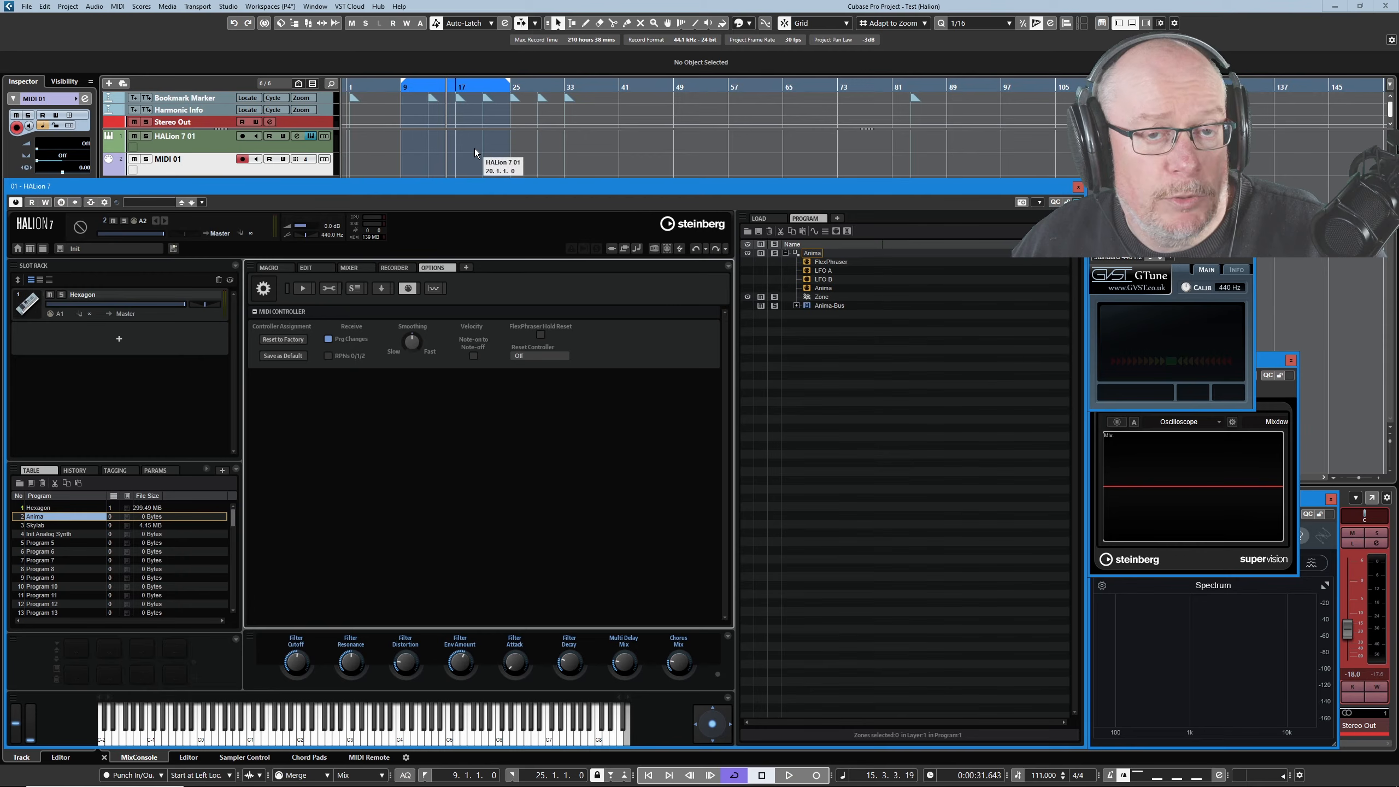
pyautogui.click(307, 159)
pyautogui.click(315, 183)
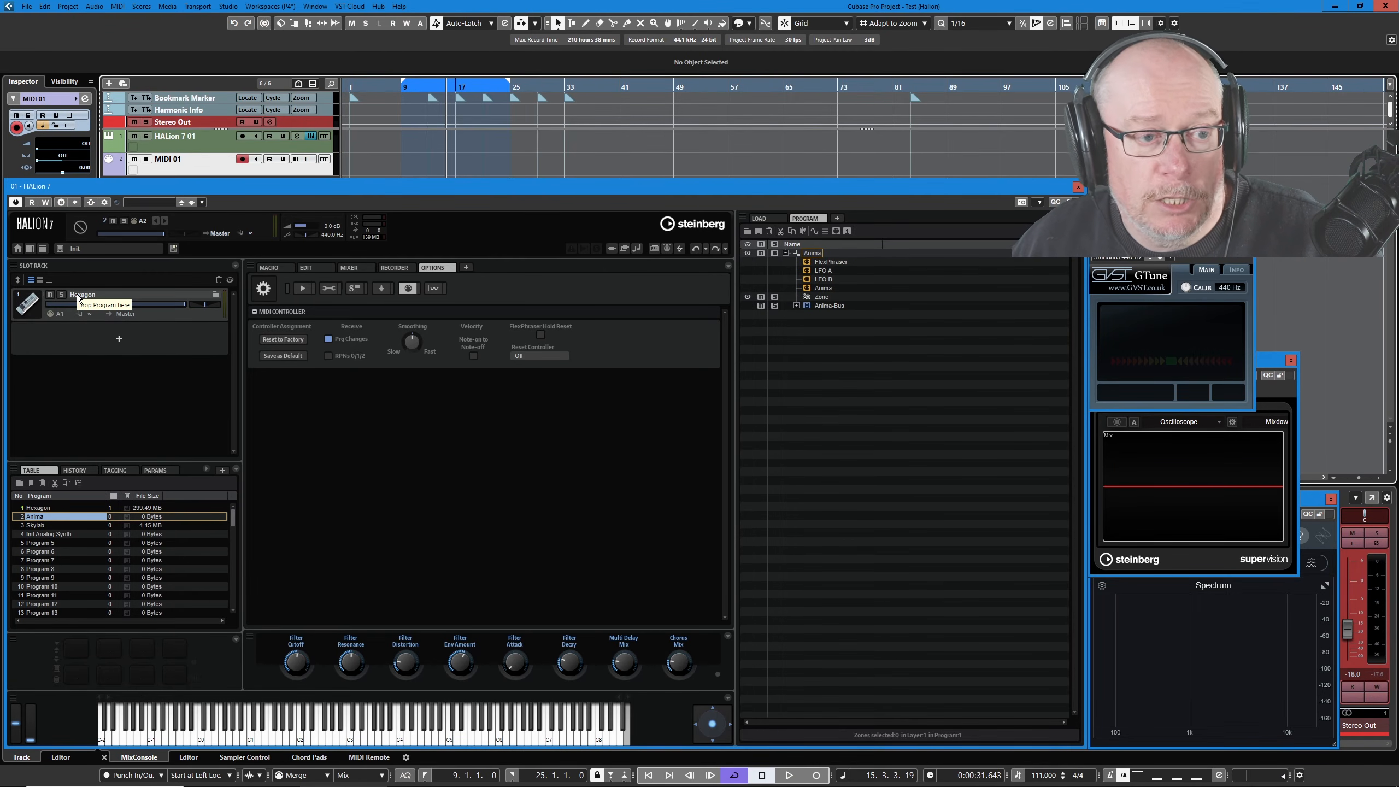
# Close HALion, create an empty MIDI 01 part between the locators, and open it for editing.
pyautogui.click(1078, 187)
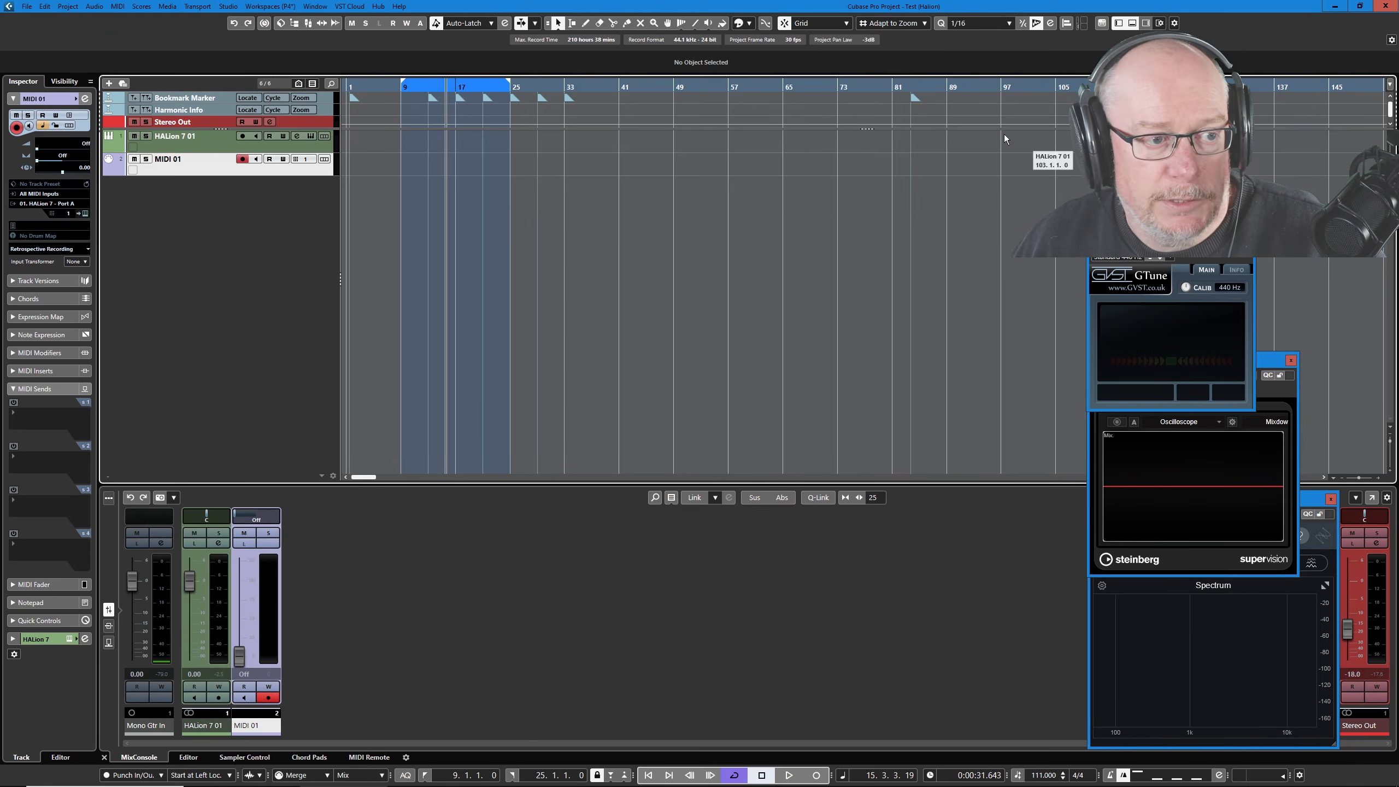
pyautogui.doubleClick(445, 165)
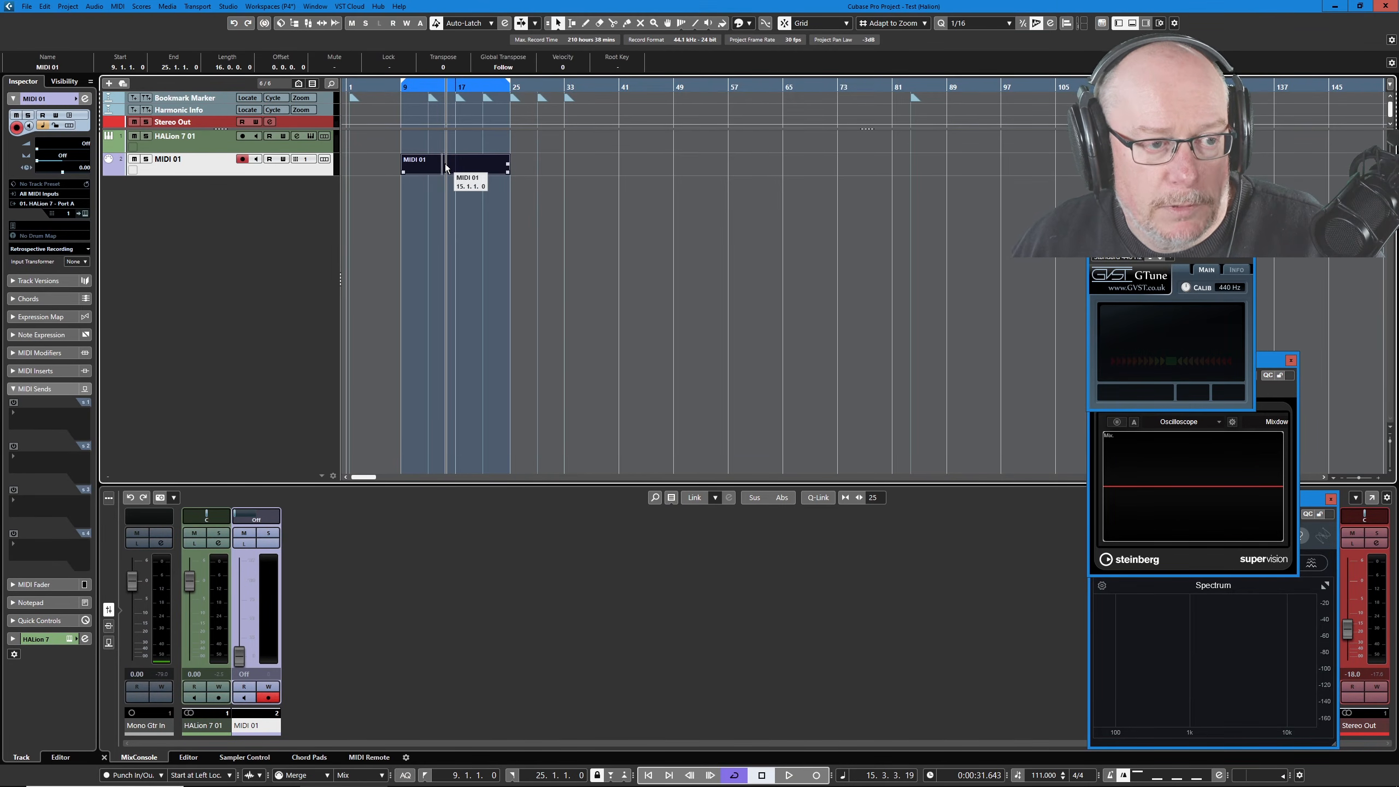
pyautogui.doubleClick(445, 164)
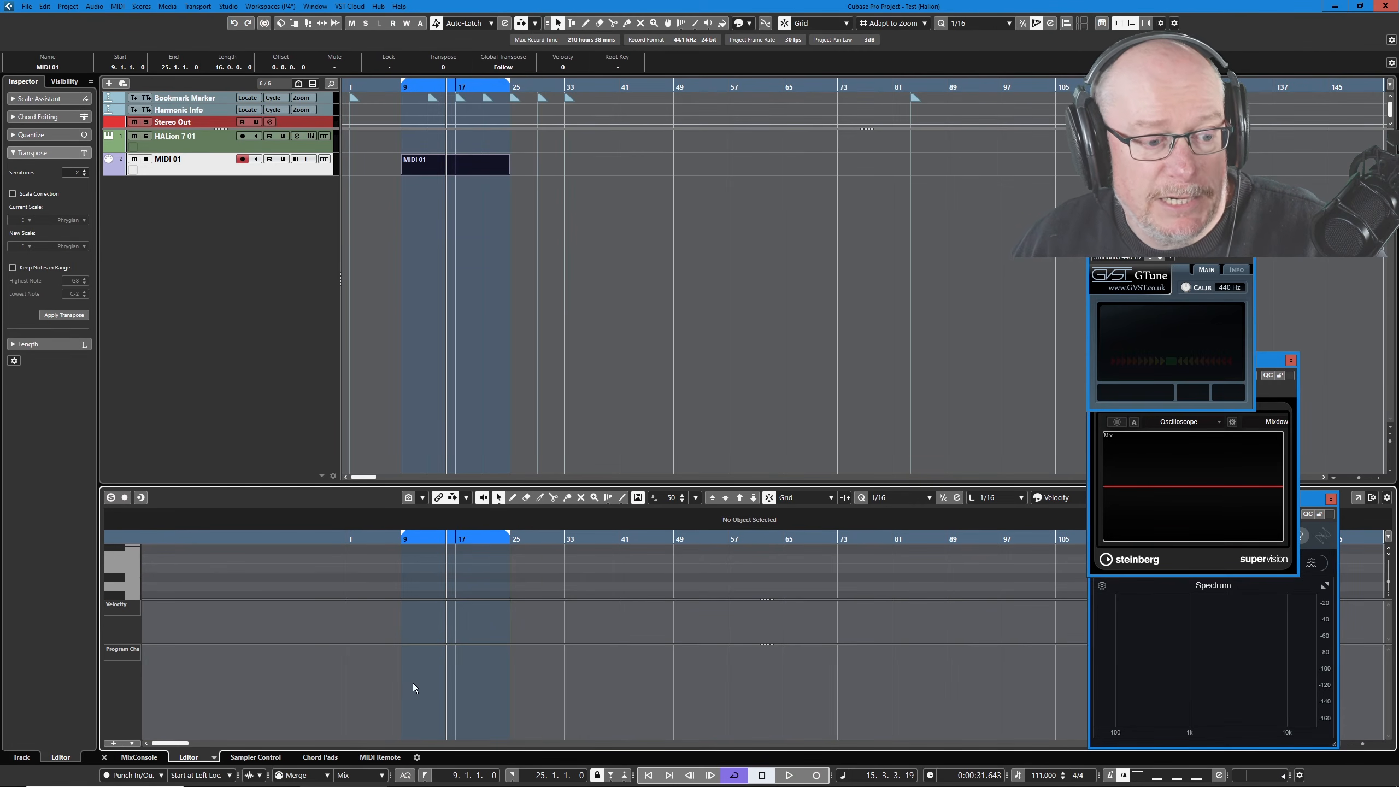
# Draw rising program changes at bars 9, 13, 17 and 21, then select the bar-9 event.
pyautogui.rightClick(410, 707)
pyautogui.click(423, 707)
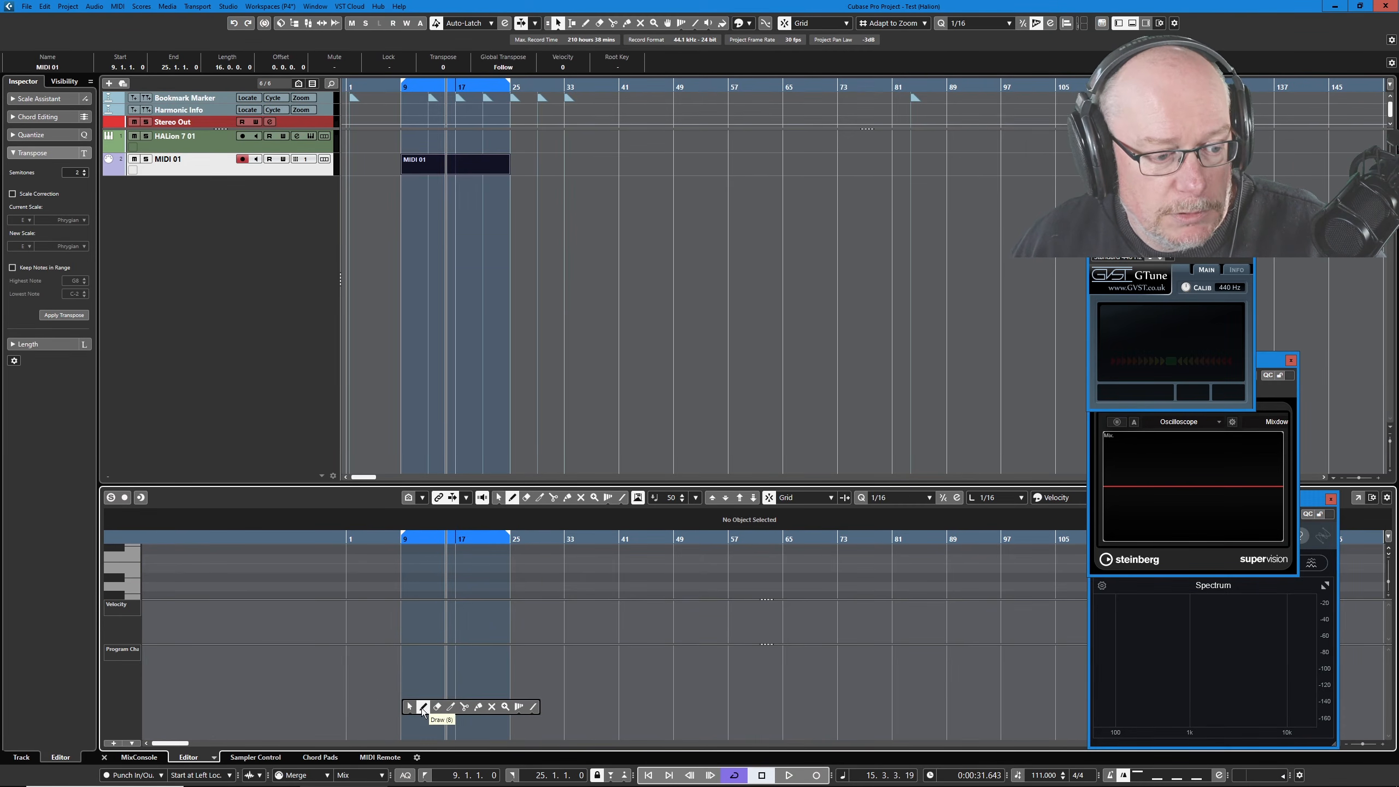
pyautogui.scroll(4, 362, 712)
pyautogui.scroll(1, 544, 711)
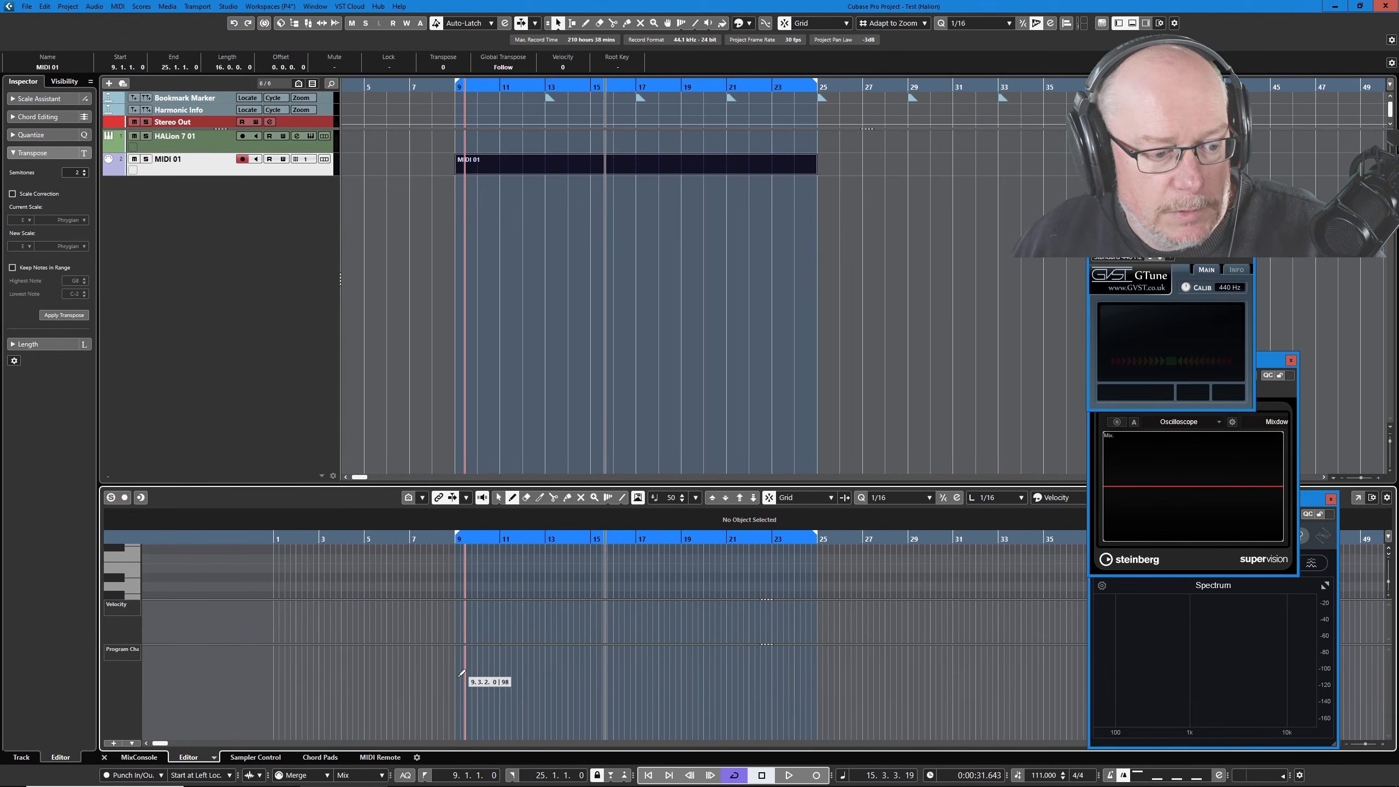
pyautogui.click(457, 723)
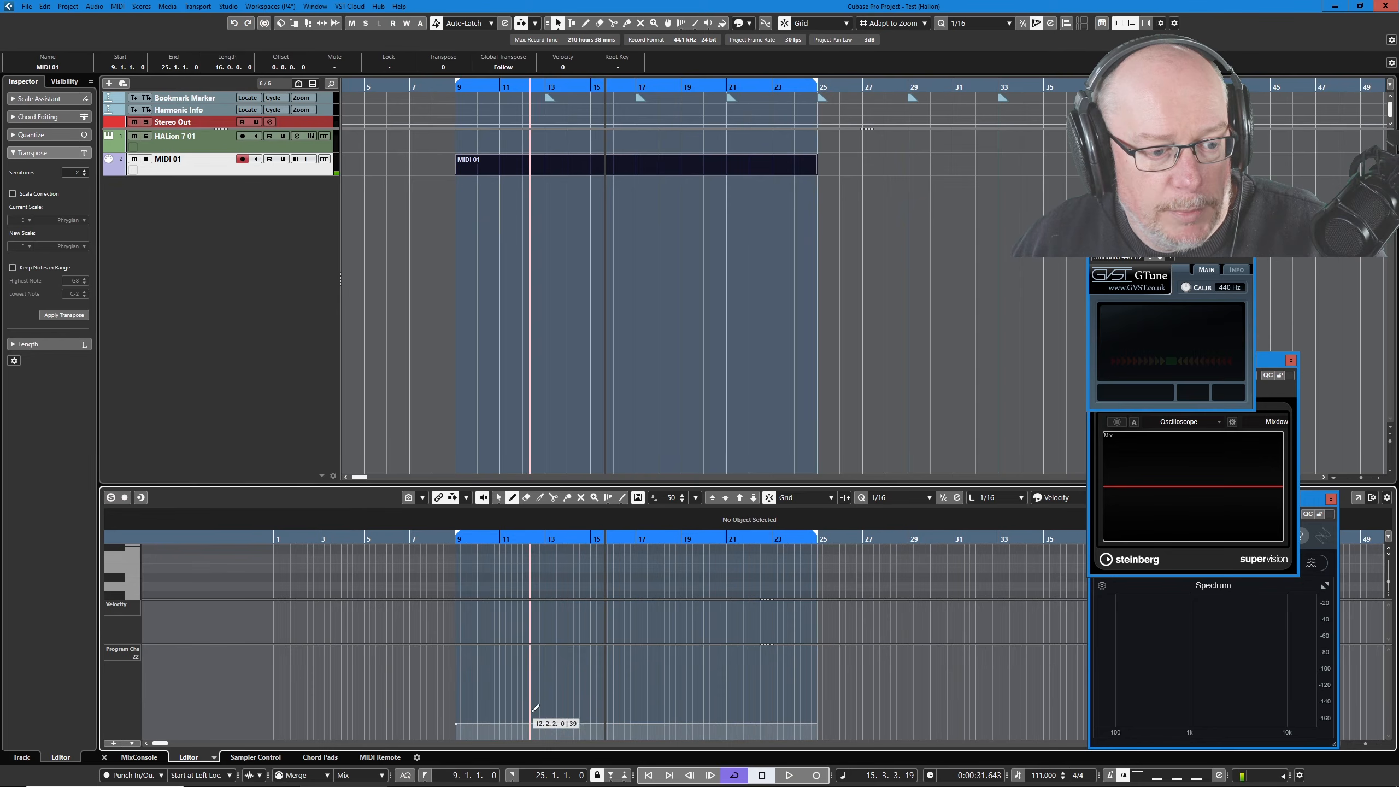
pyautogui.click(547, 719)
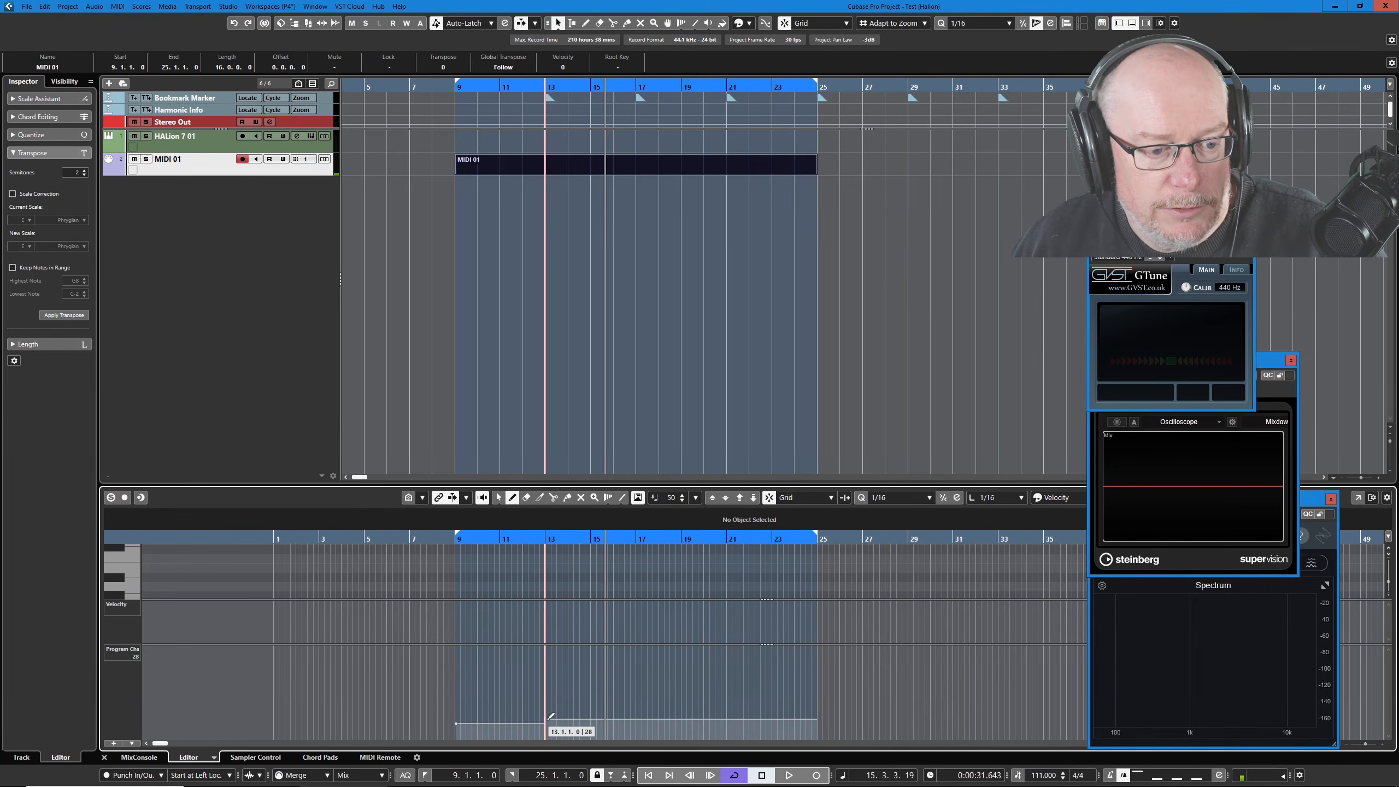
pyautogui.click(635, 707)
pyautogui.click(727, 706)
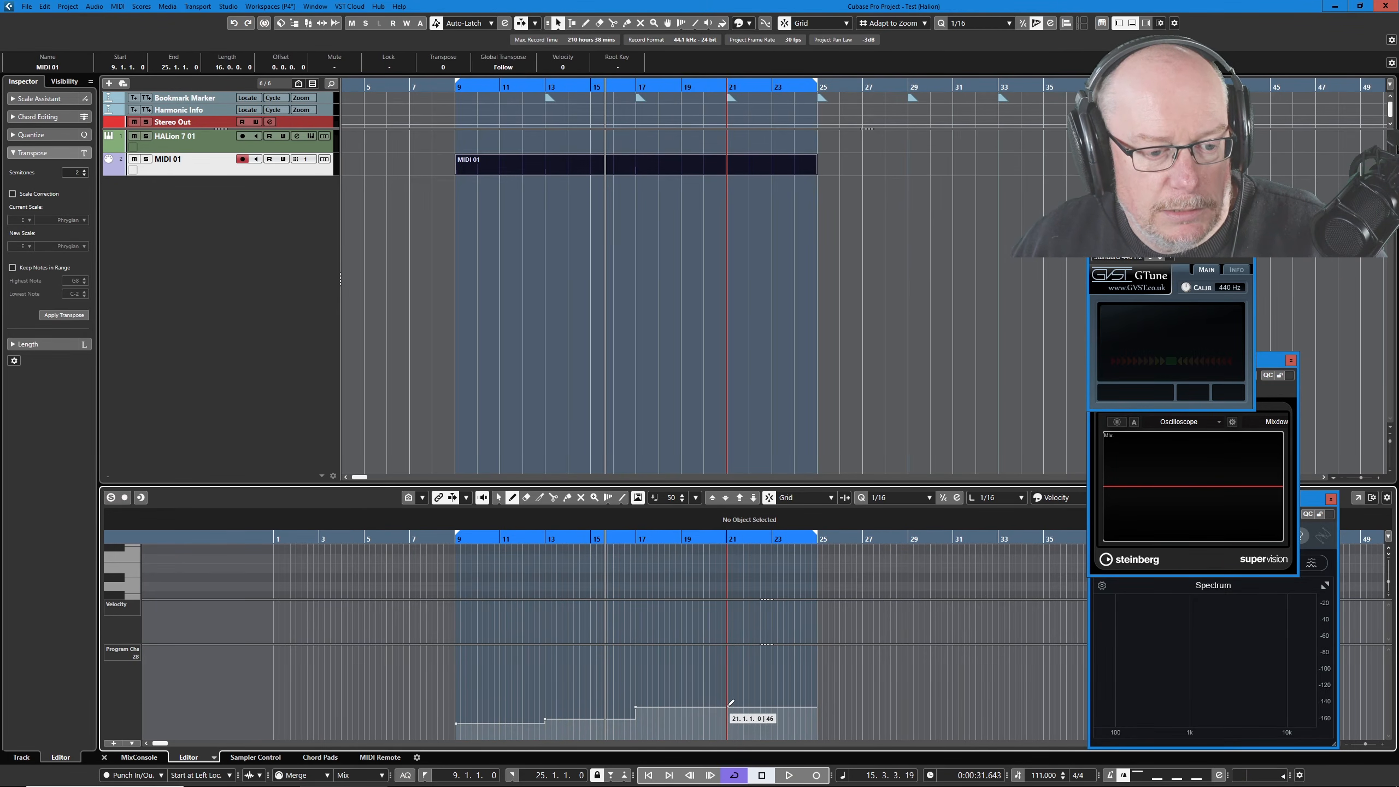
pyautogui.press('1')
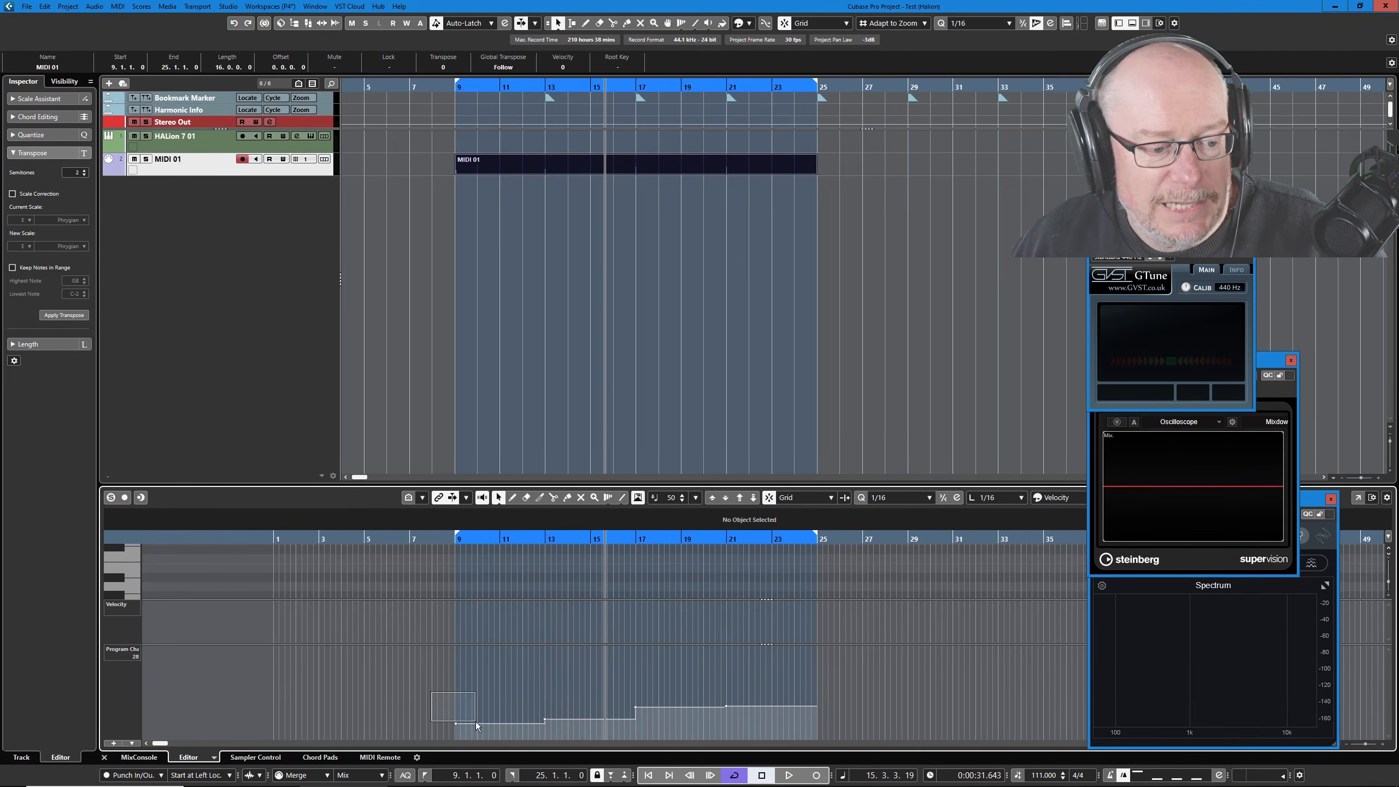
pyautogui.moveTo(476, 745); pyautogui.dragTo(474, 732)
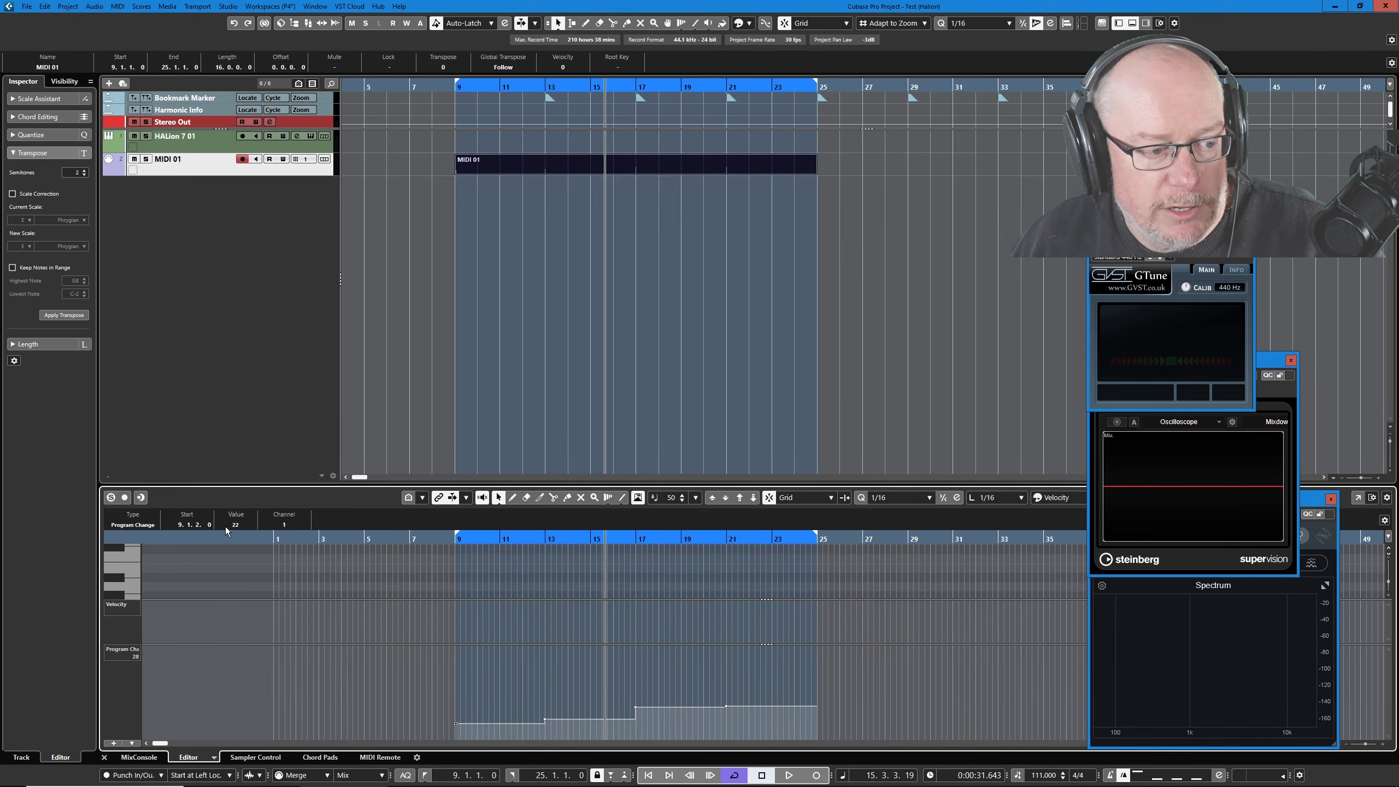
# Set the bar-9 program change to 1 and bar-13 to 2, then select the bar-17 and bar-21 events.
pyautogui.moveTo(238, 524); pyautogui.dragTo(242, 588)
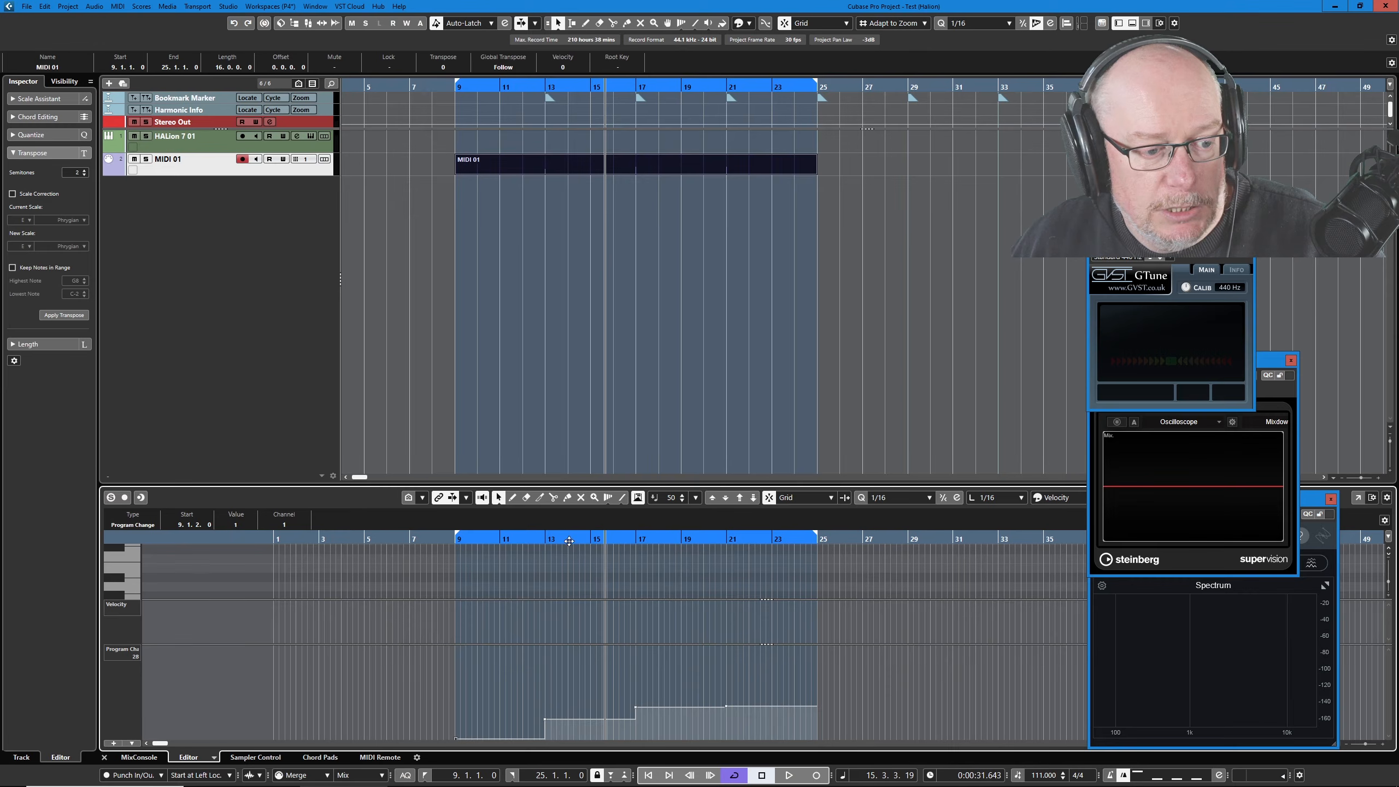
pyautogui.moveTo(532, 706); pyautogui.dragTo(568, 741)
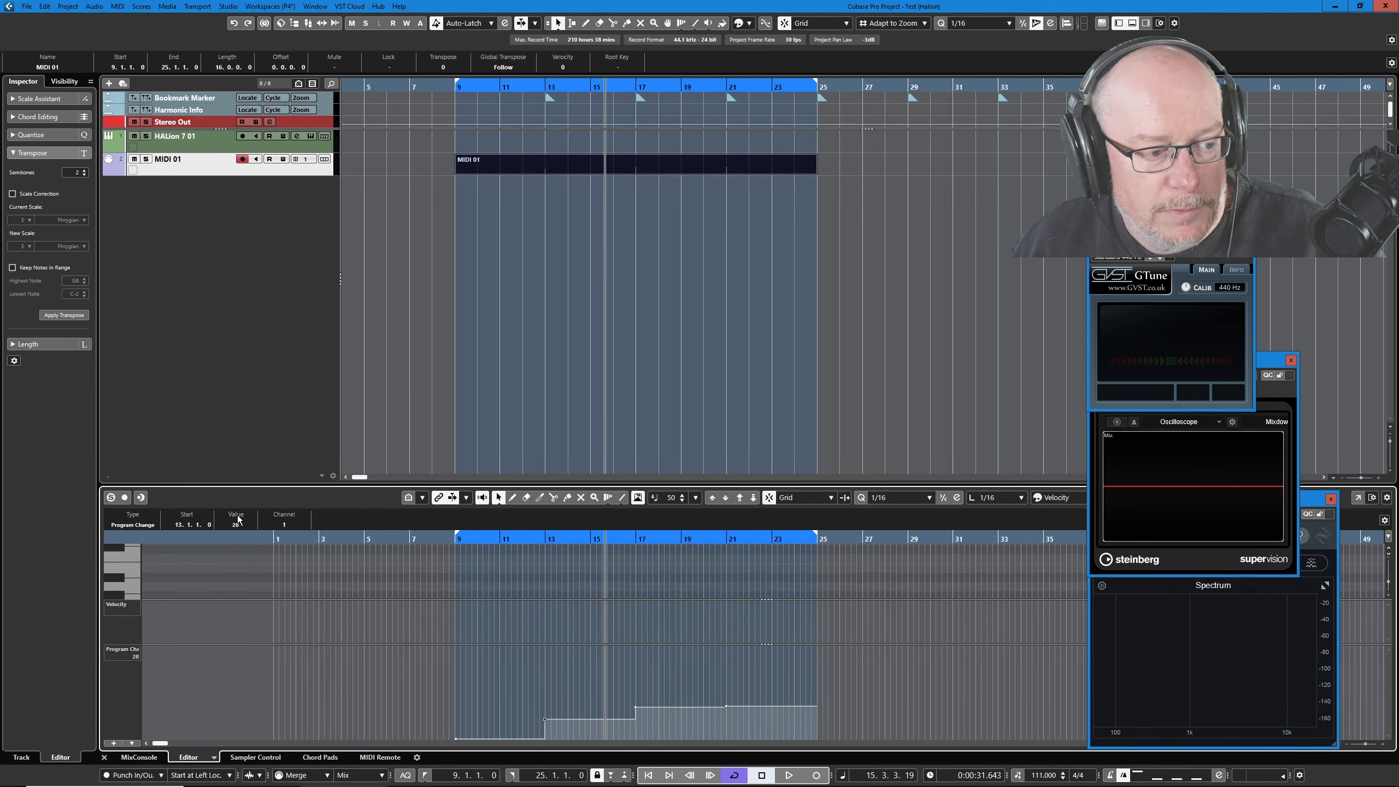
pyautogui.moveTo(237, 523); pyautogui.dragTo(238, 573)
pyautogui.doubleClick(237, 524)
pyautogui.write('2')
pyautogui.press('Return')
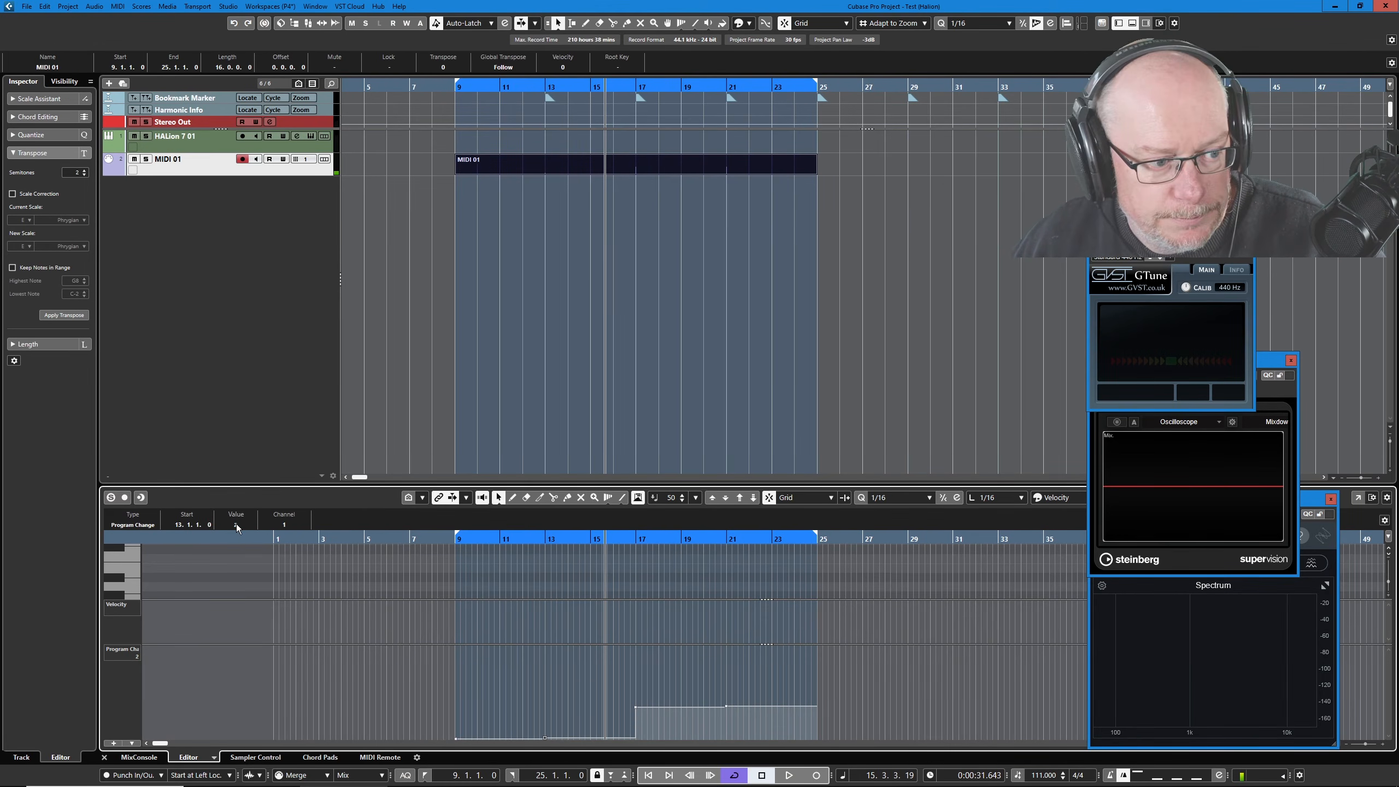
pyautogui.moveTo(627, 690); pyautogui.dragTo(673, 727)
pyautogui.scroll(-1, 237, 526)
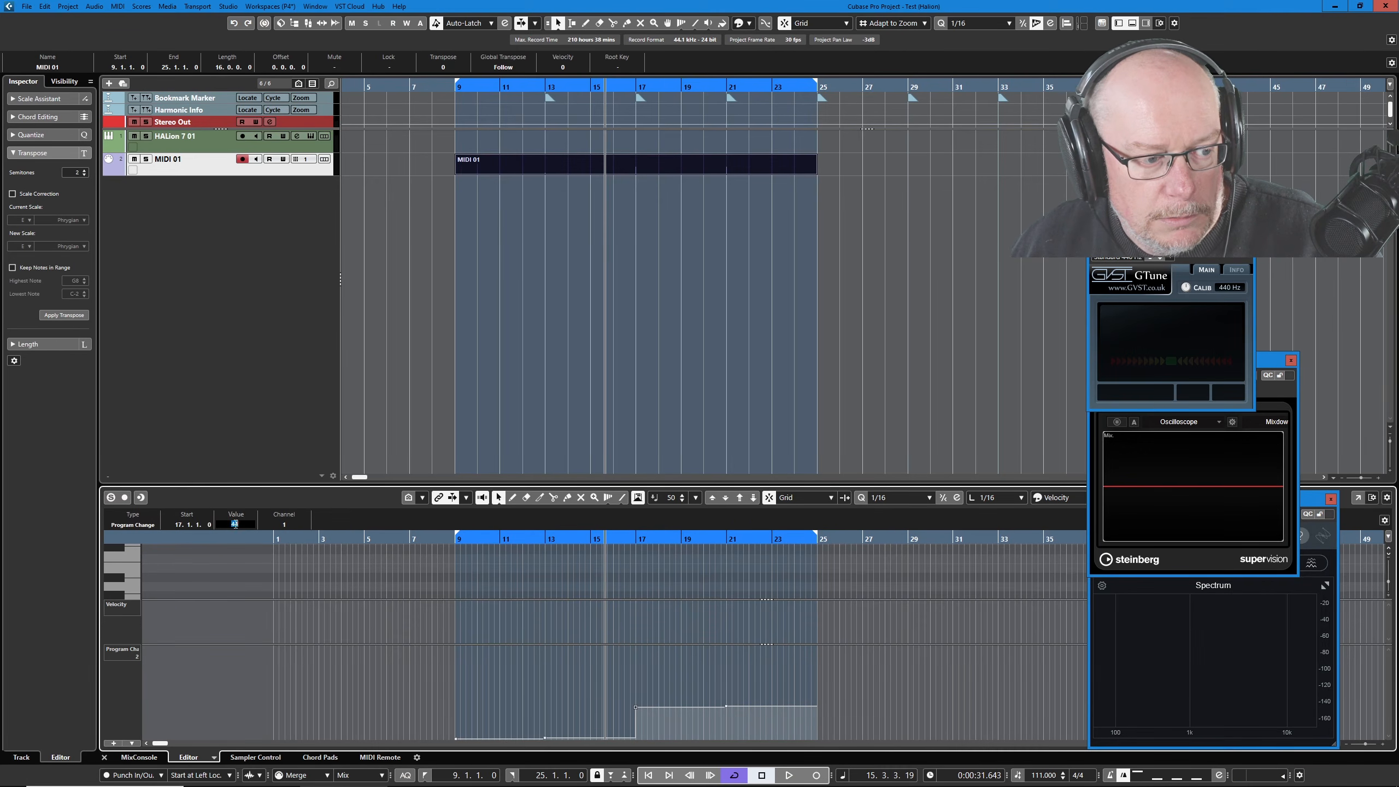
pyautogui.moveTo(719, 695); pyautogui.dragTo(800, 737)
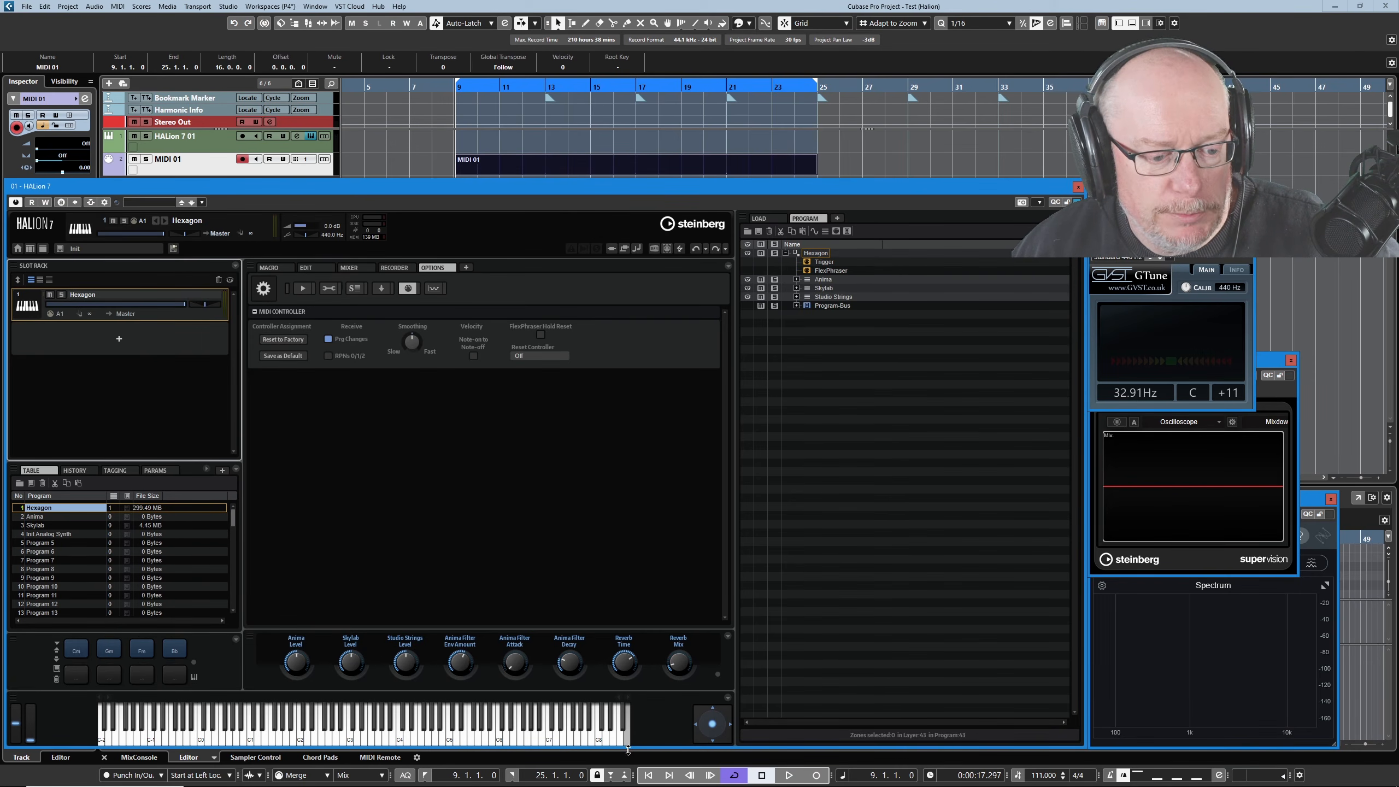
# Shrink the HALion window, play and stop the part to hear programs switch, then load Hexagon.
pyautogui.moveTo(630, 748); pyautogui.dragTo(630, 695)
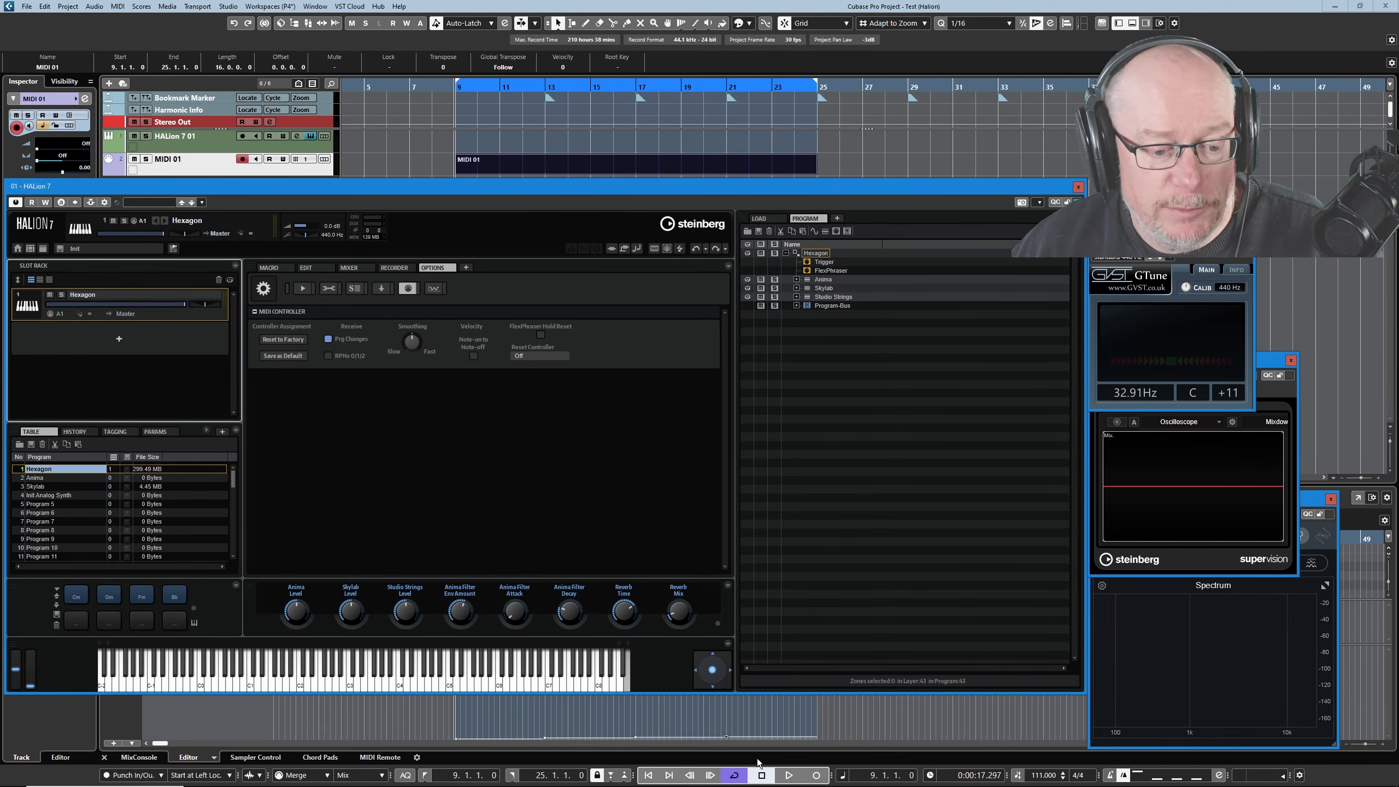
pyautogui.click(788, 773)
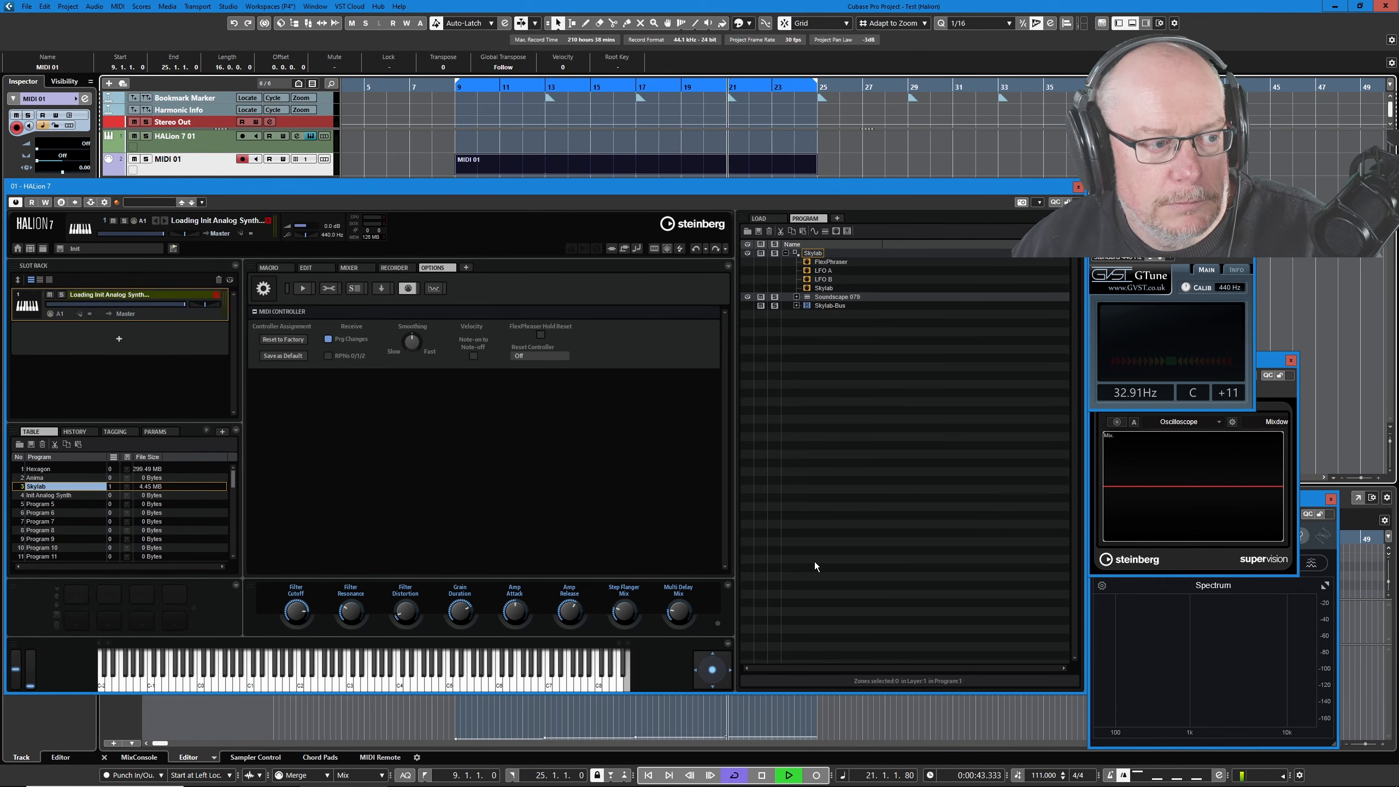
pyautogui.click(759, 776)
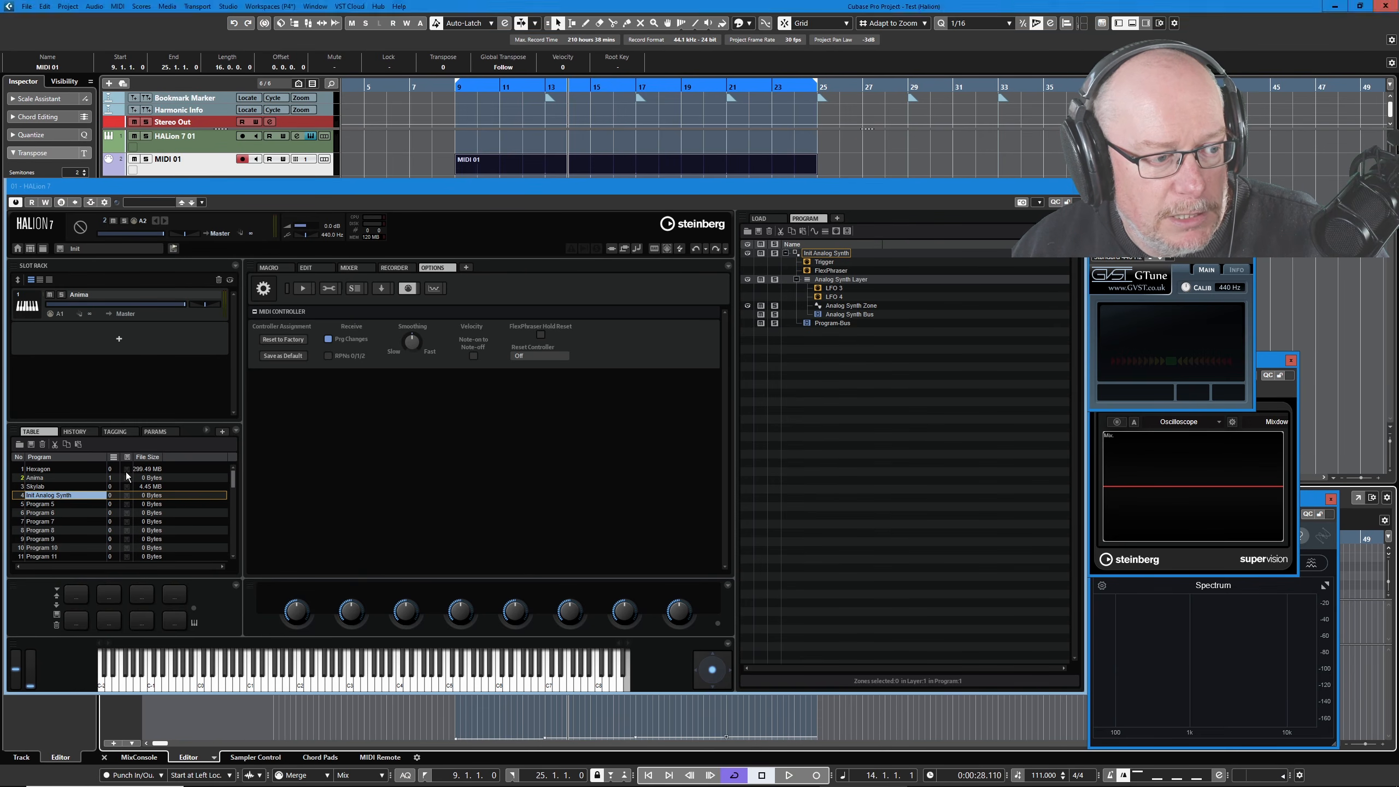
pyautogui.click(125, 472)
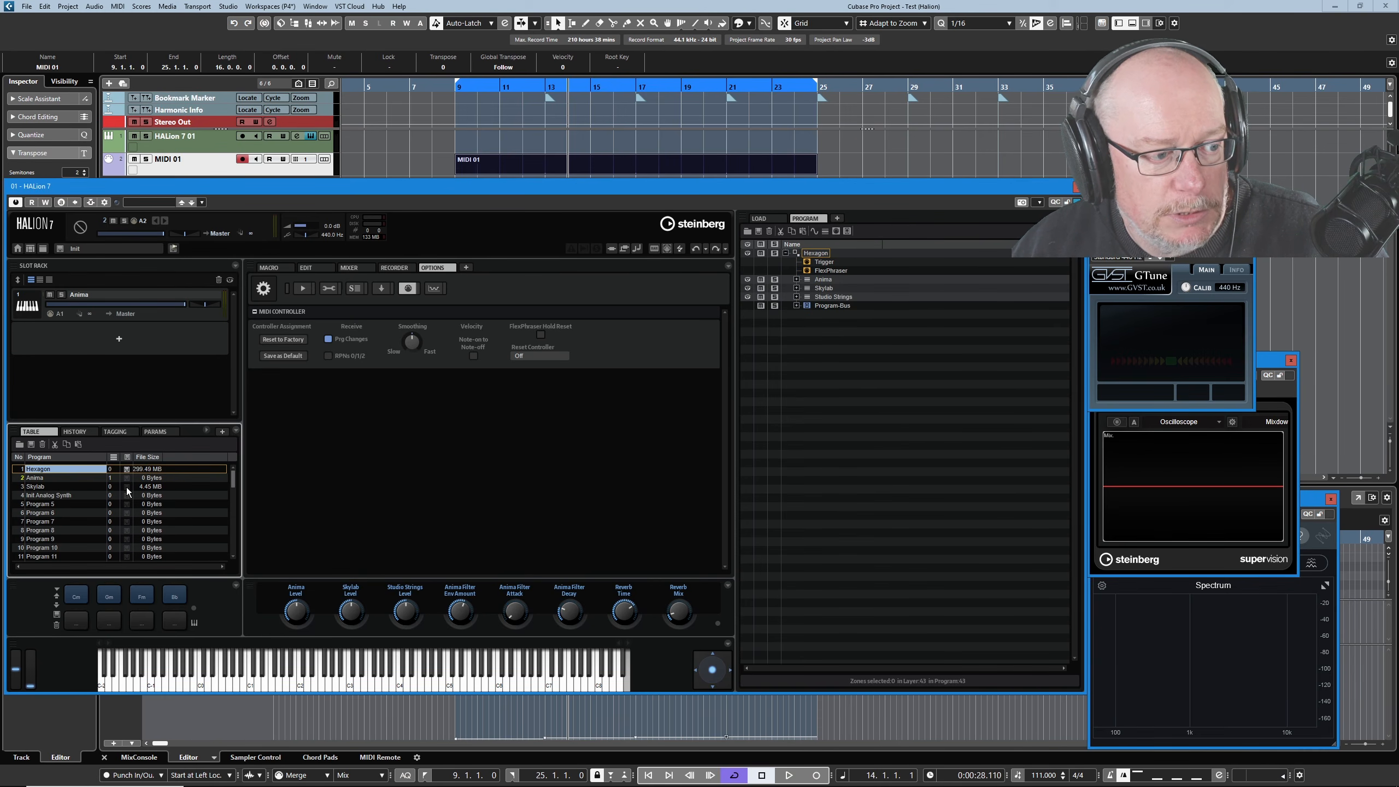
# Load Skylab from the program table into the program tree.
pyautogui.click(127, 487)
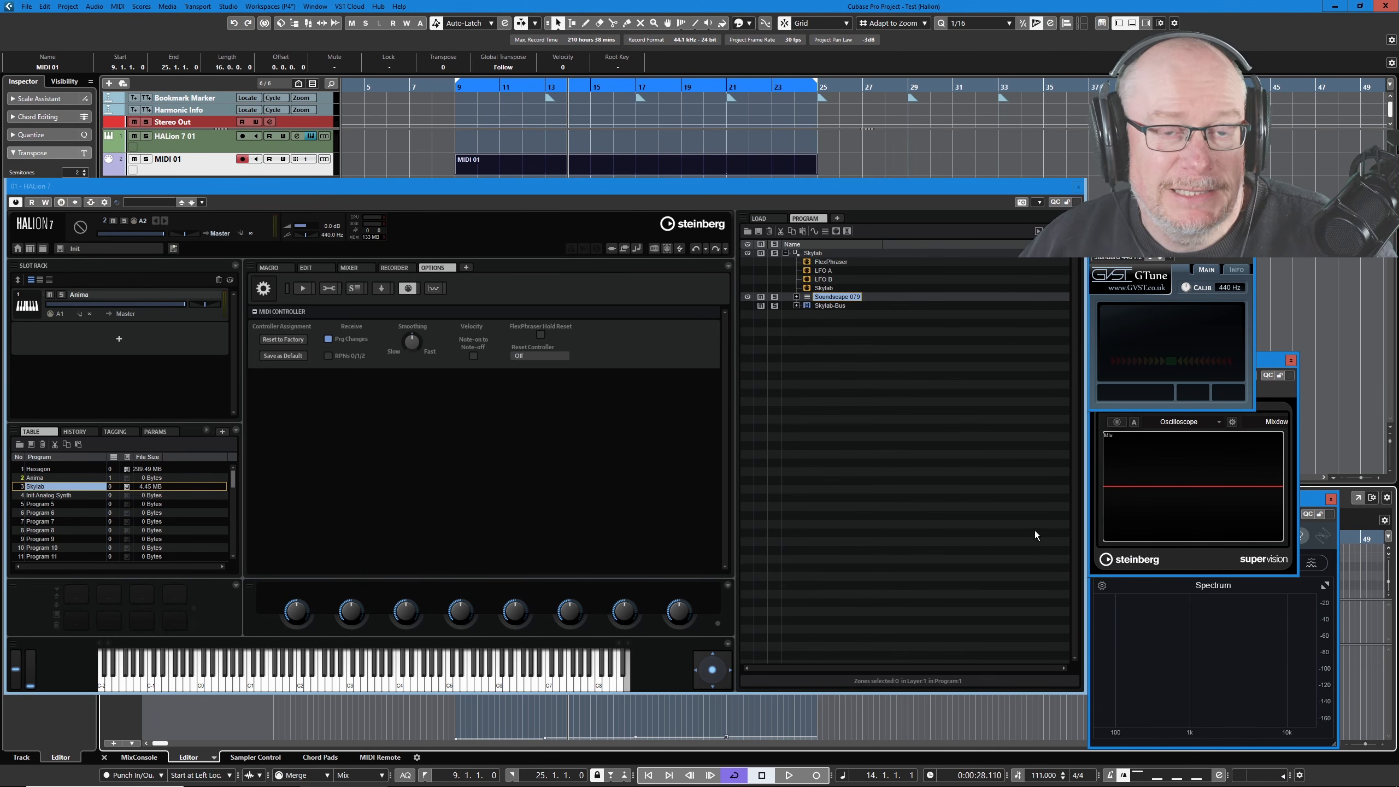
# Browse the Soundscape 079 layer options and Save Program category chooser, then cancel without saving.
pyautogui.rightClick(819, 297)
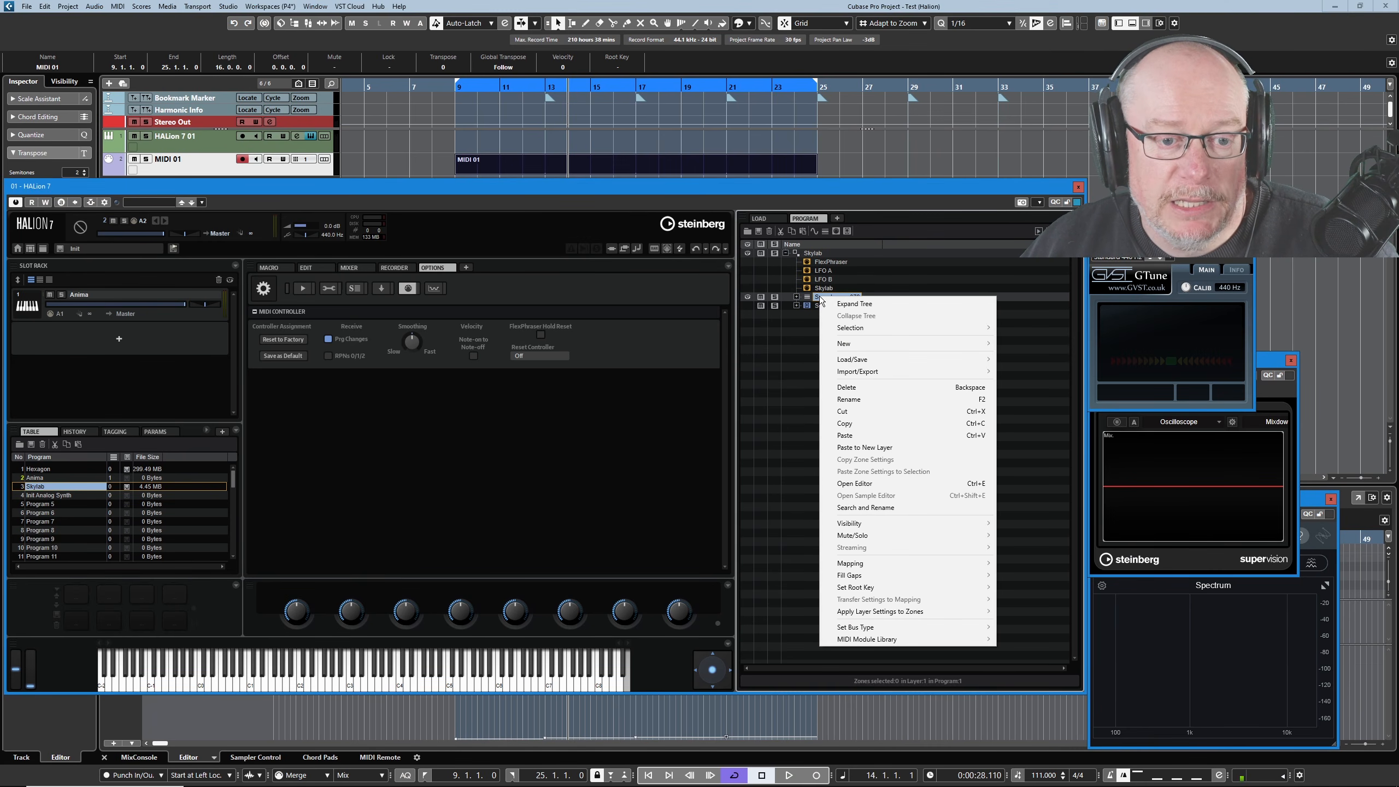
pyautogui.moveTo(975, 361)
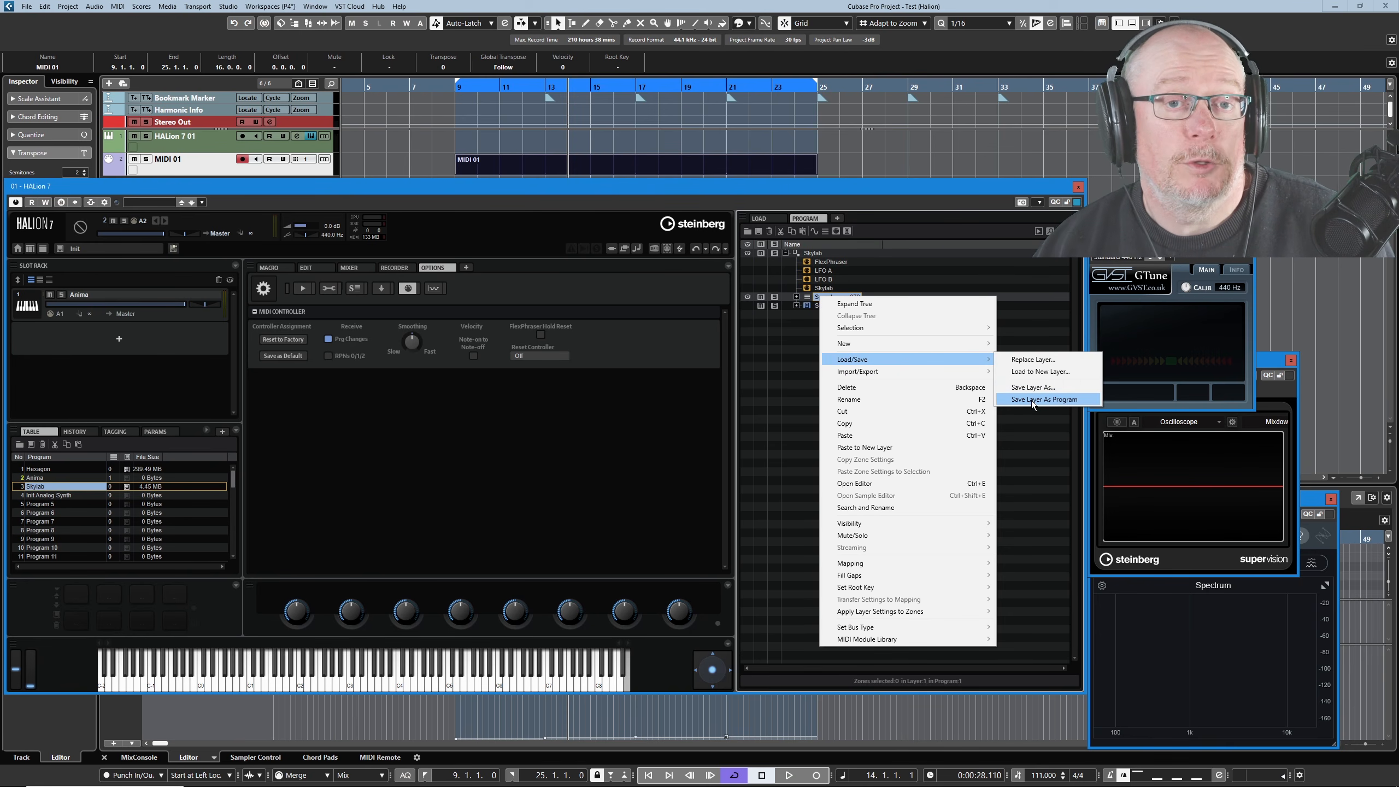
pyautogui.click(781, 353)
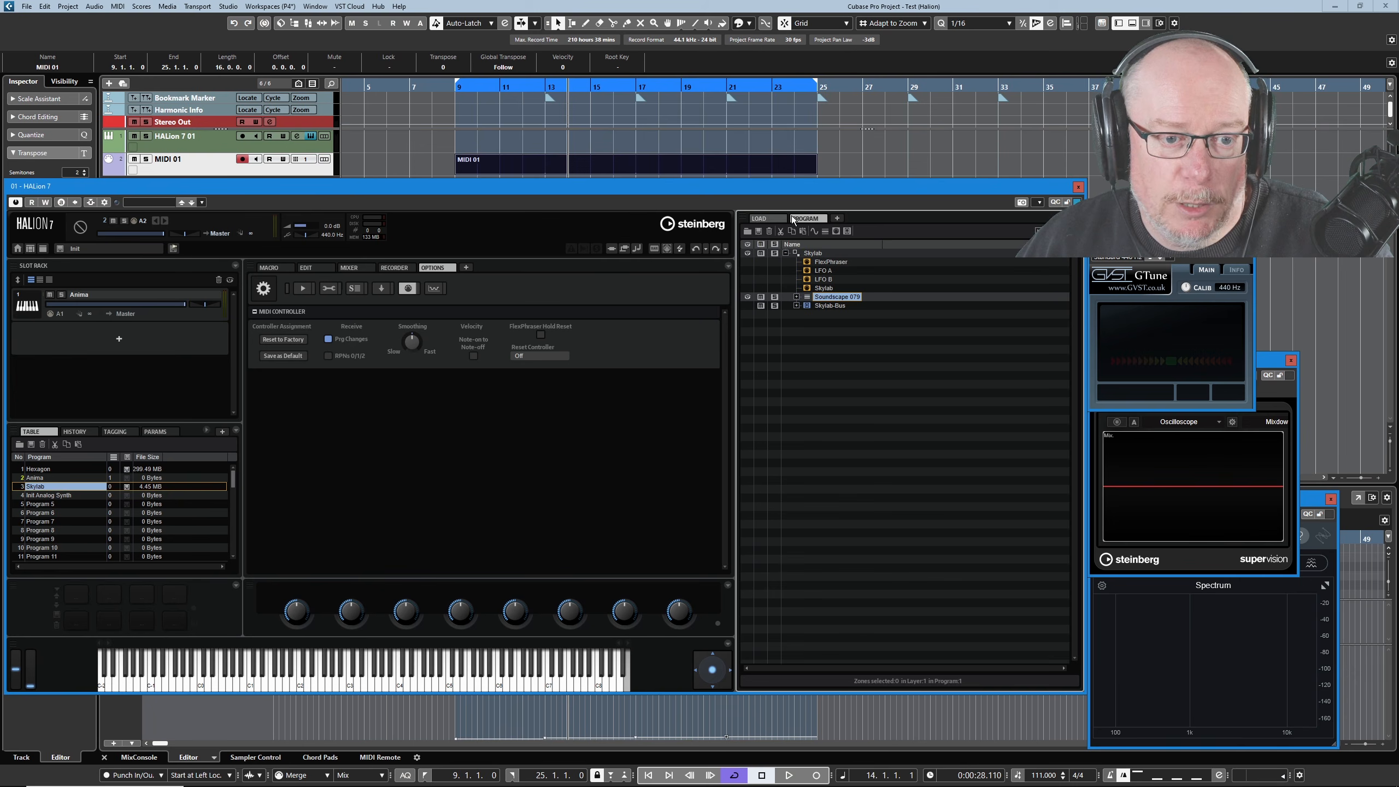
pyautogui.click(757, 231)
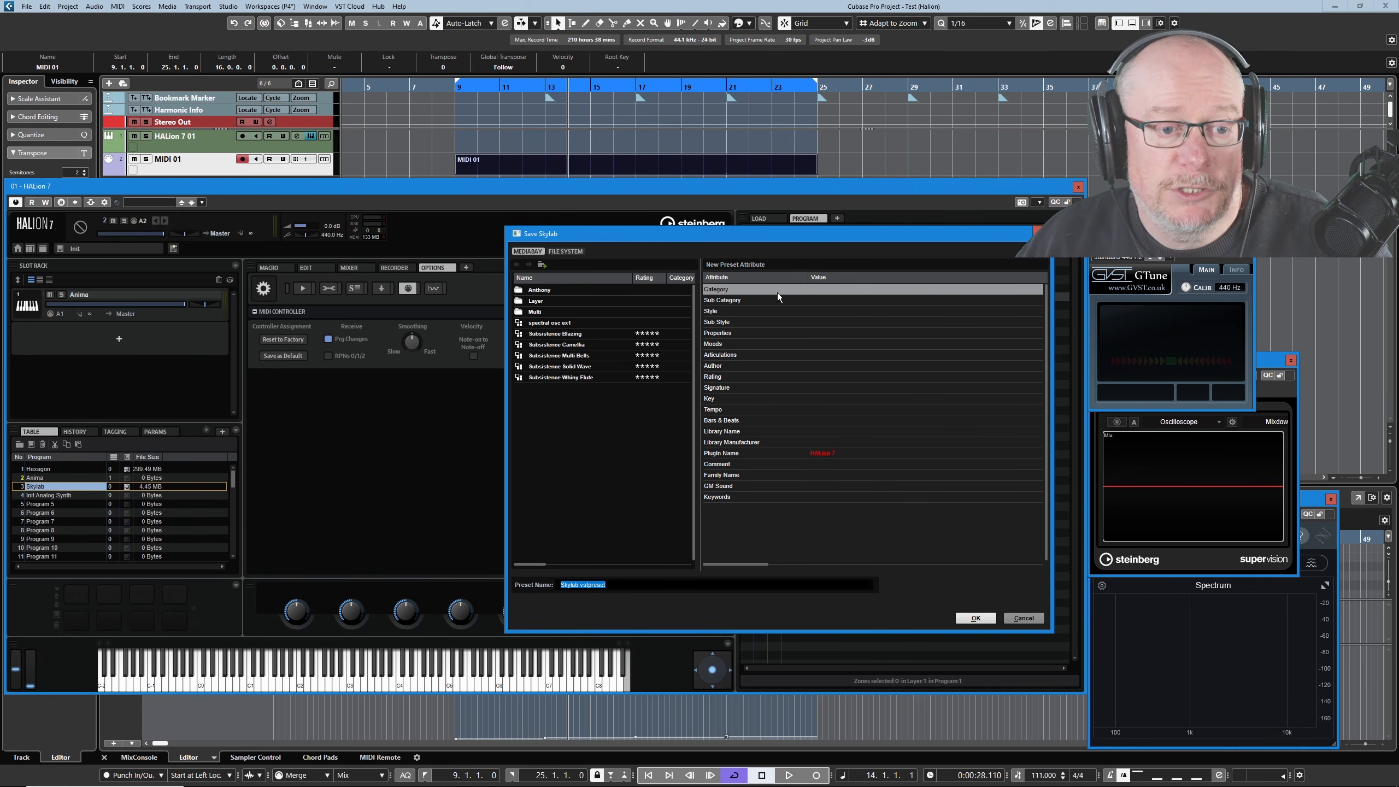
pyautogui.click(829, 288)
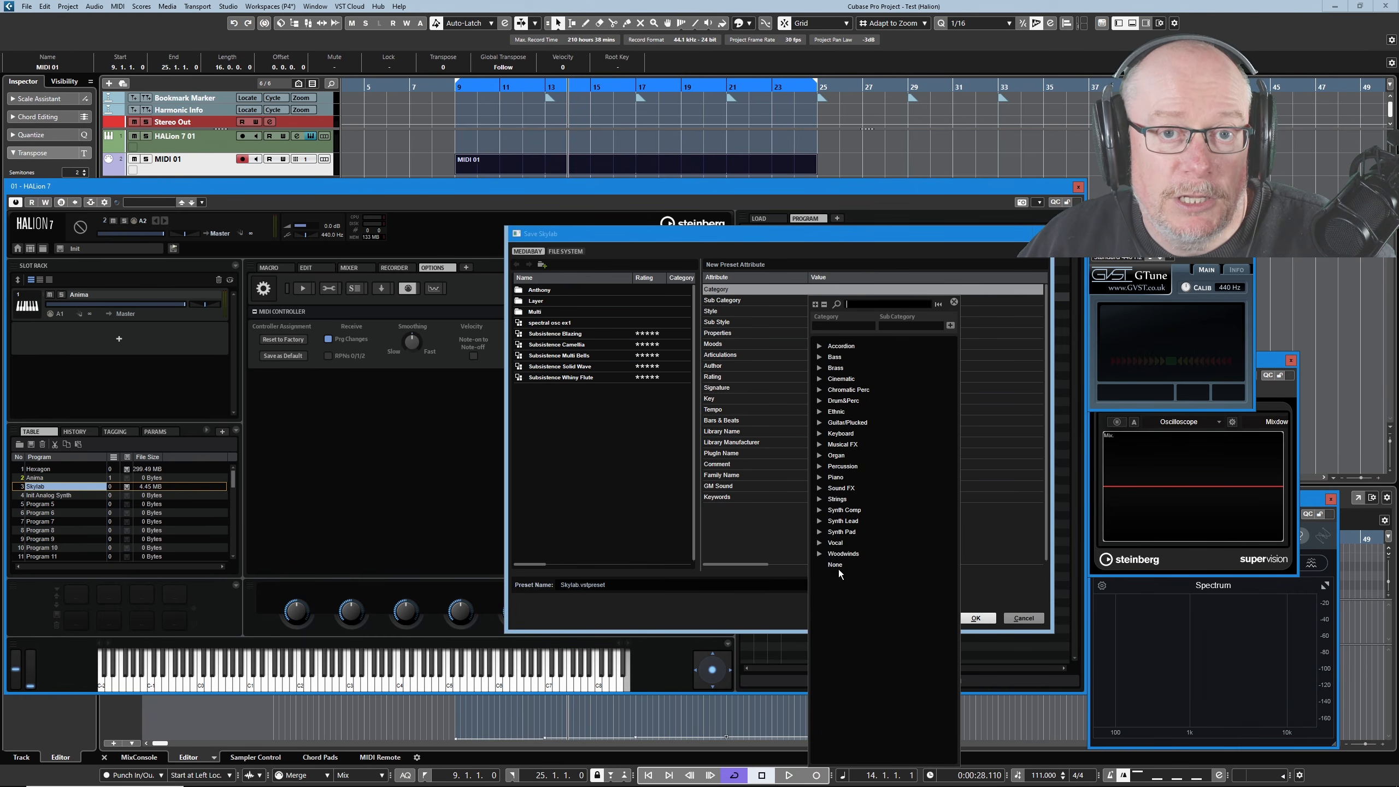
pyautogui.click(617, 583)
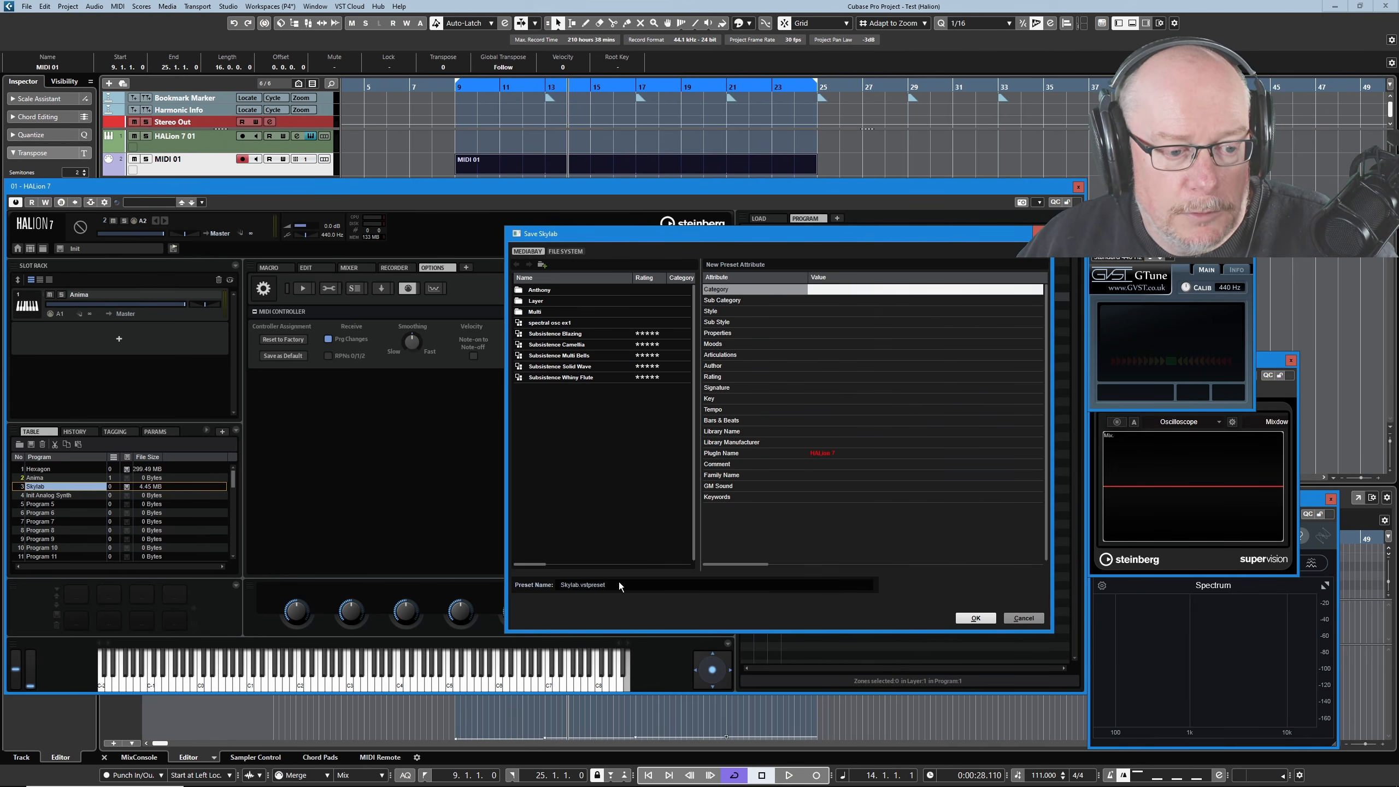
pyautogui.click(1024, 617)
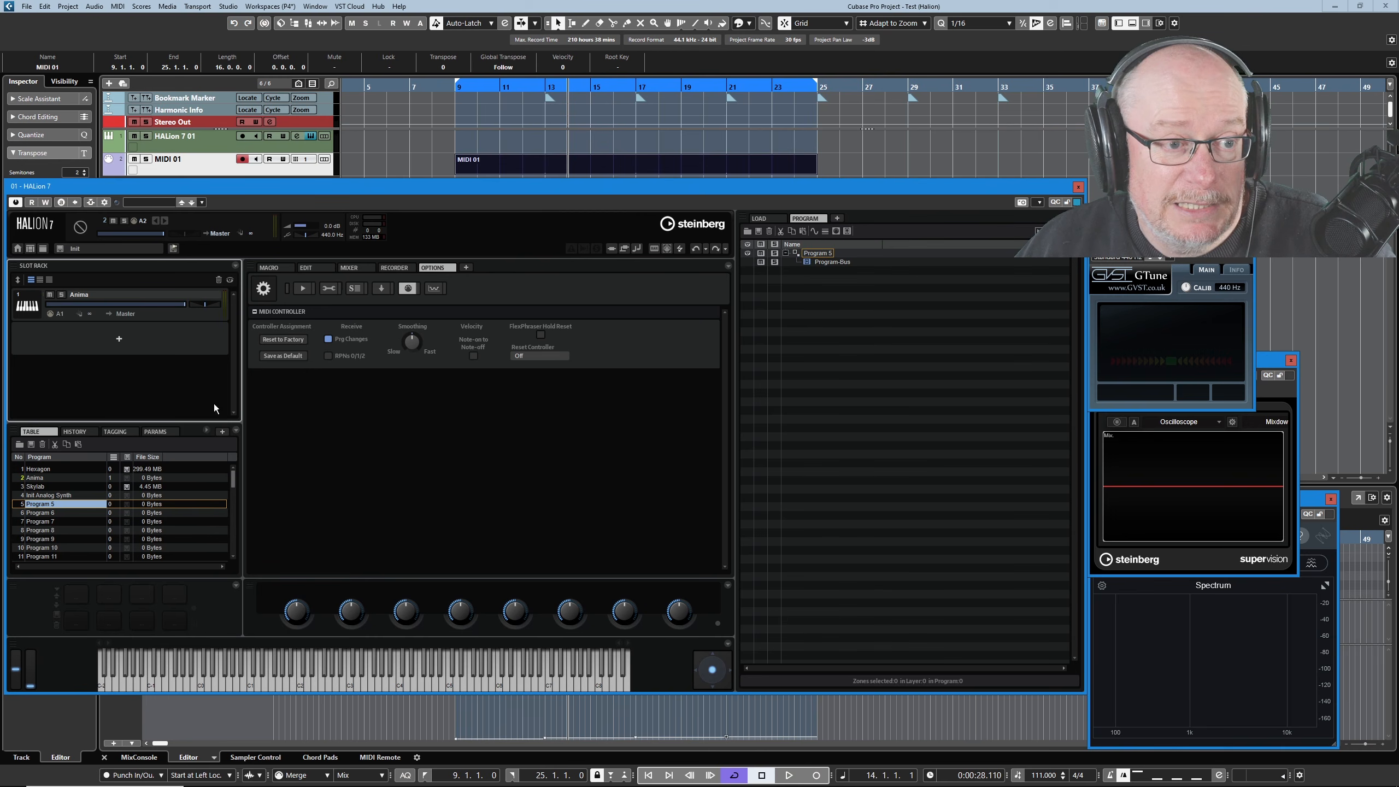
# Drag Init Analog Synth and Hexagon into slots 2 and 3, then cancel Save Multi-Program.
pyautogui.moveTo(48, 494); pyautogui.dragTo(129, 341)
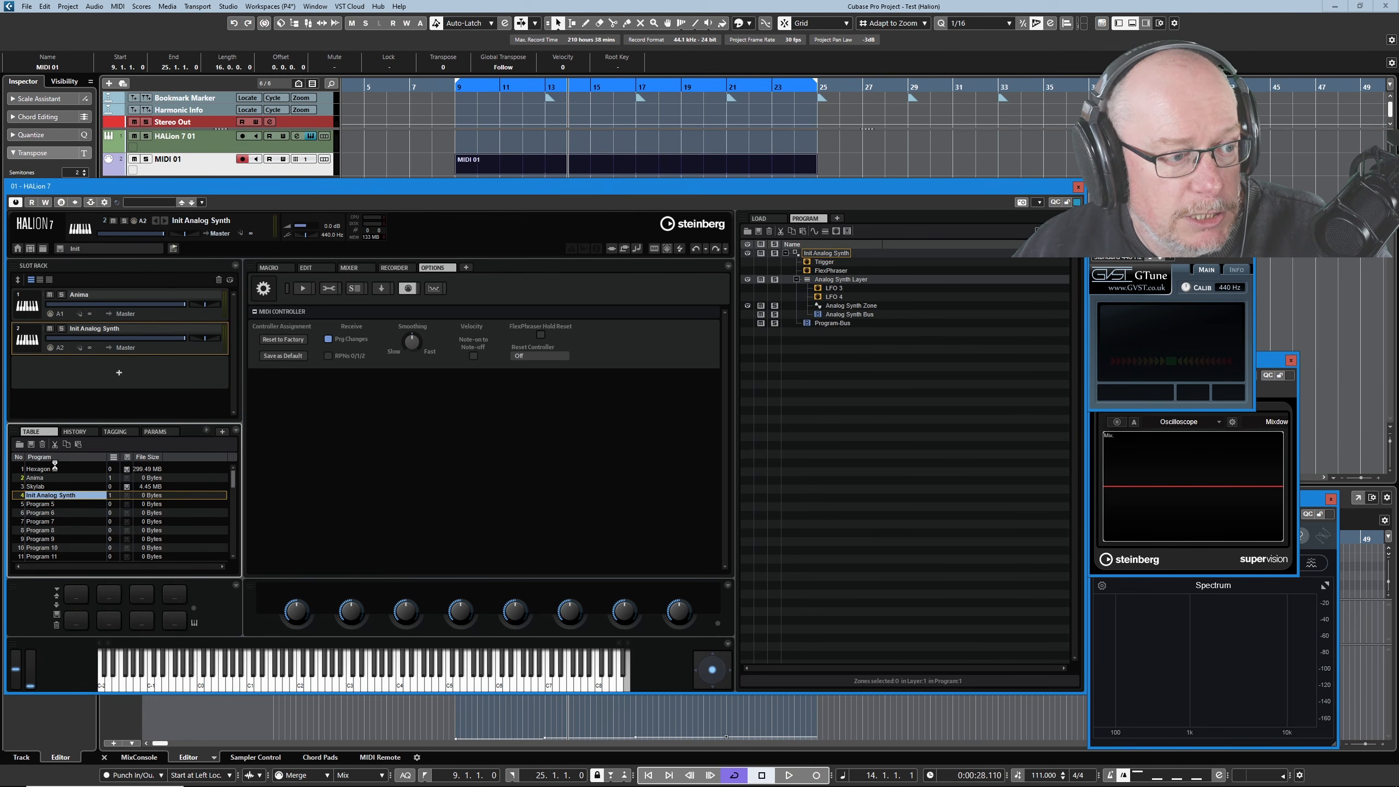
pyautogui.moveTo(55, 465); pyautogui.dragTo(124, 370)
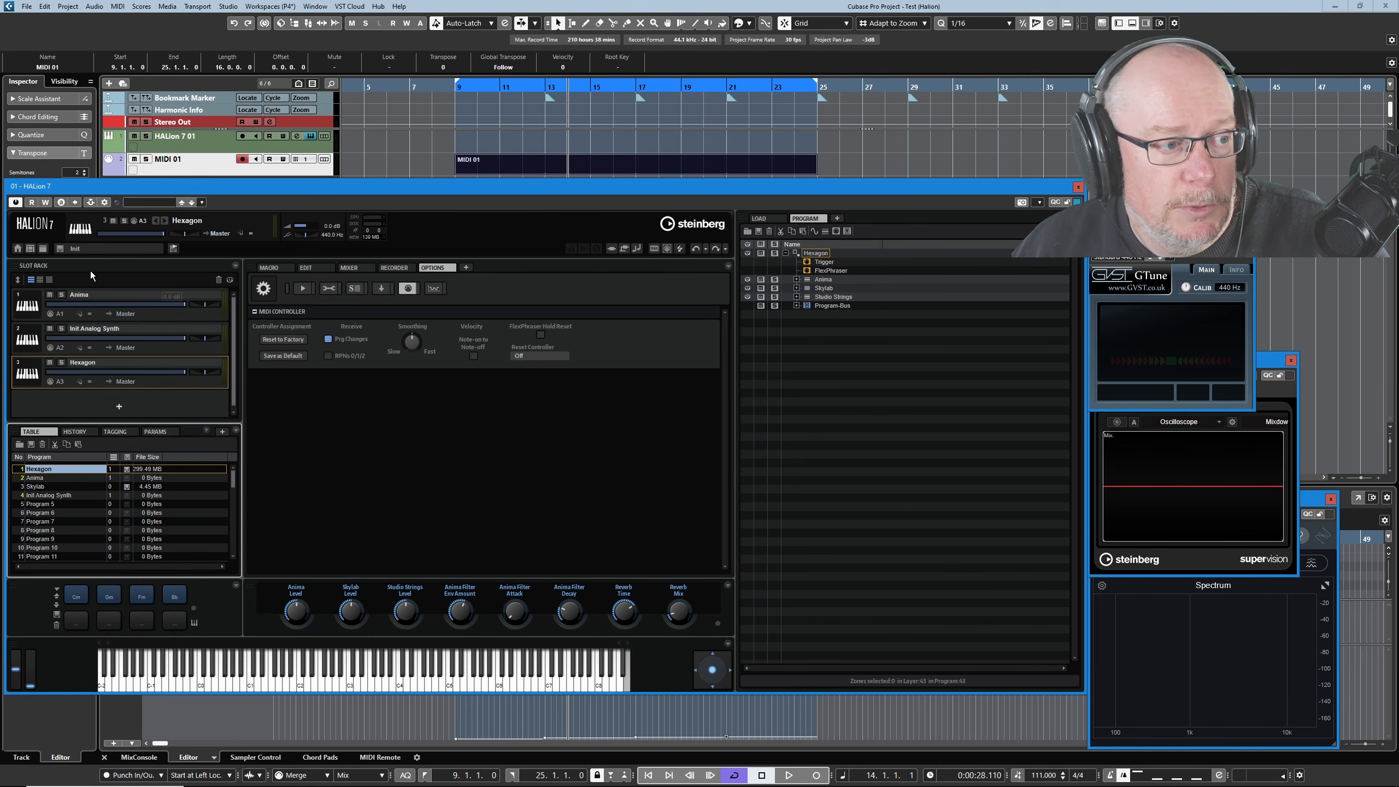
pyautogui.click(61, 249)
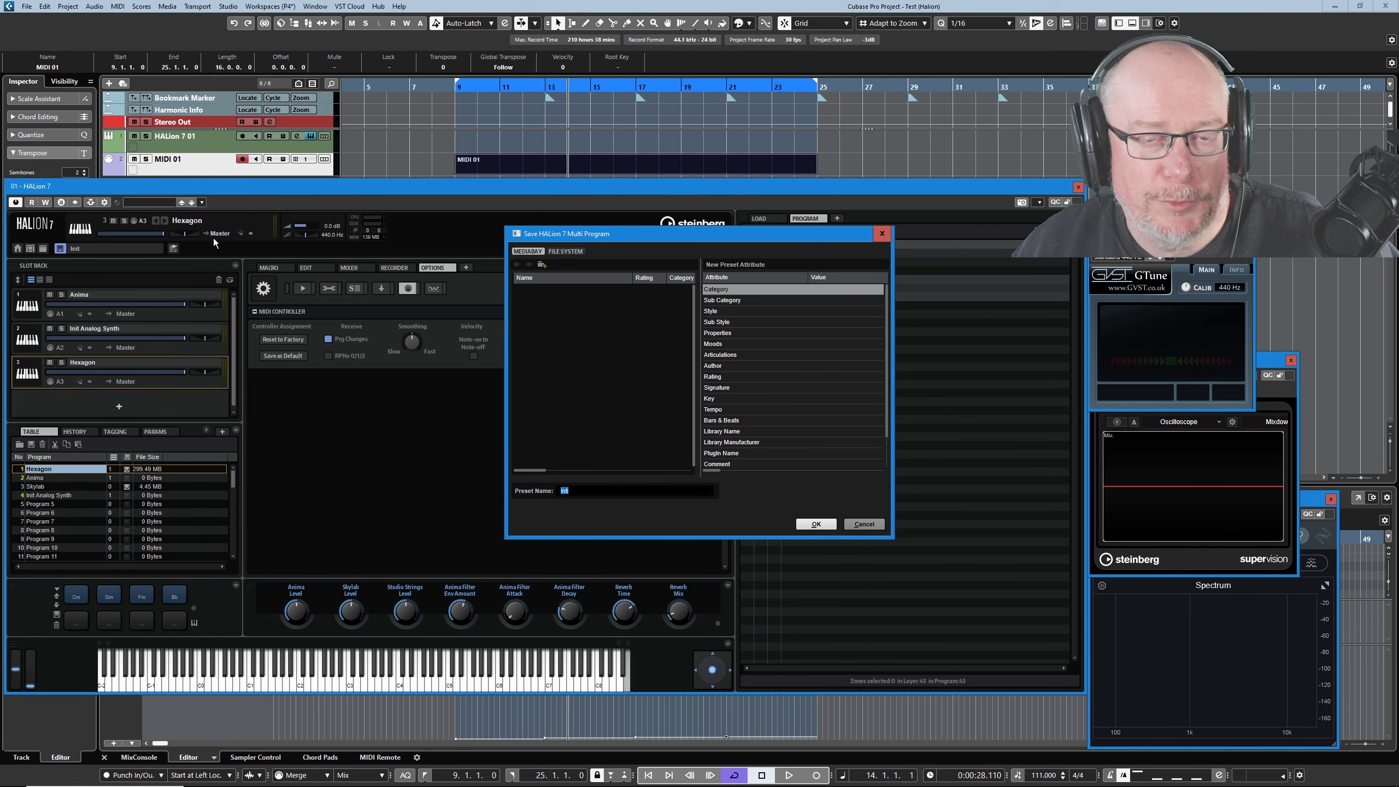
pyautogui.click(862, 524)
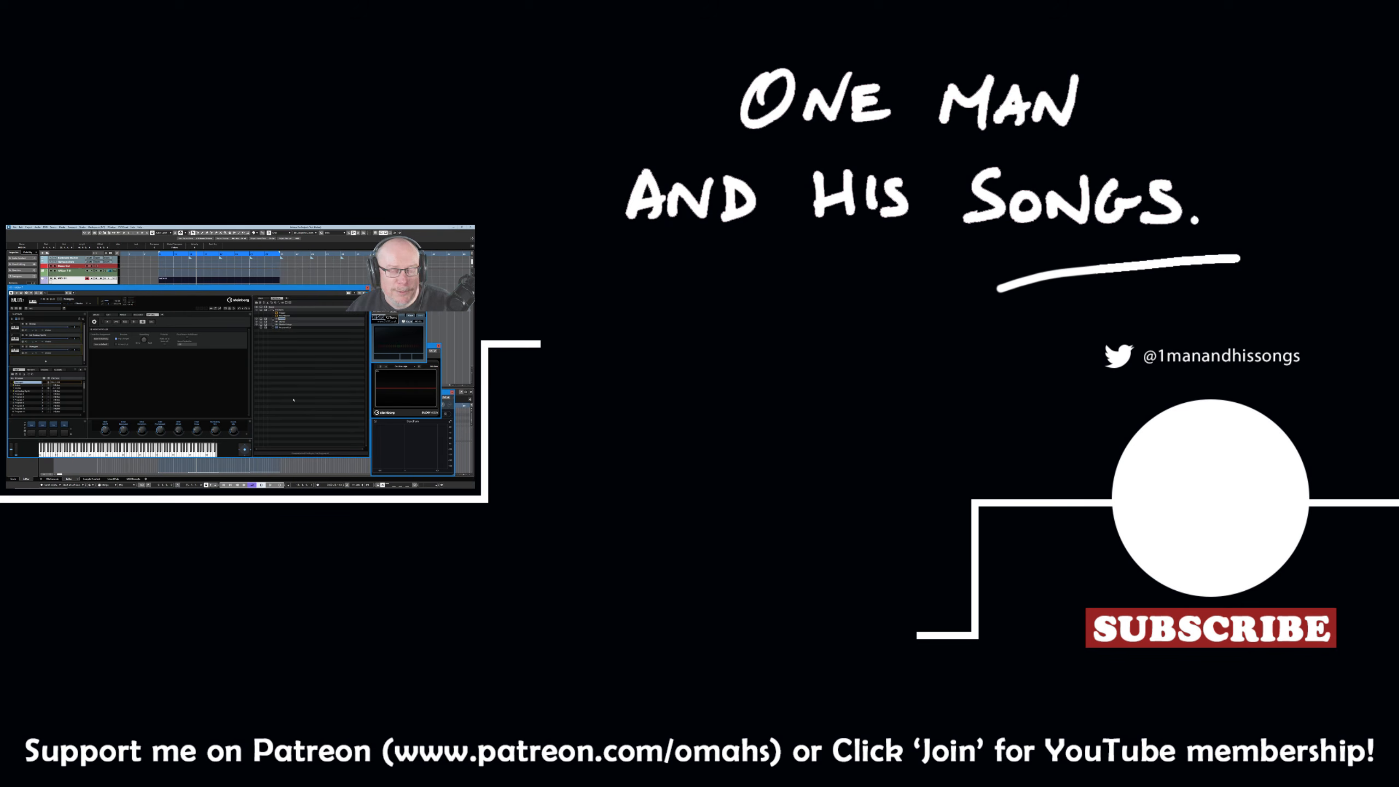